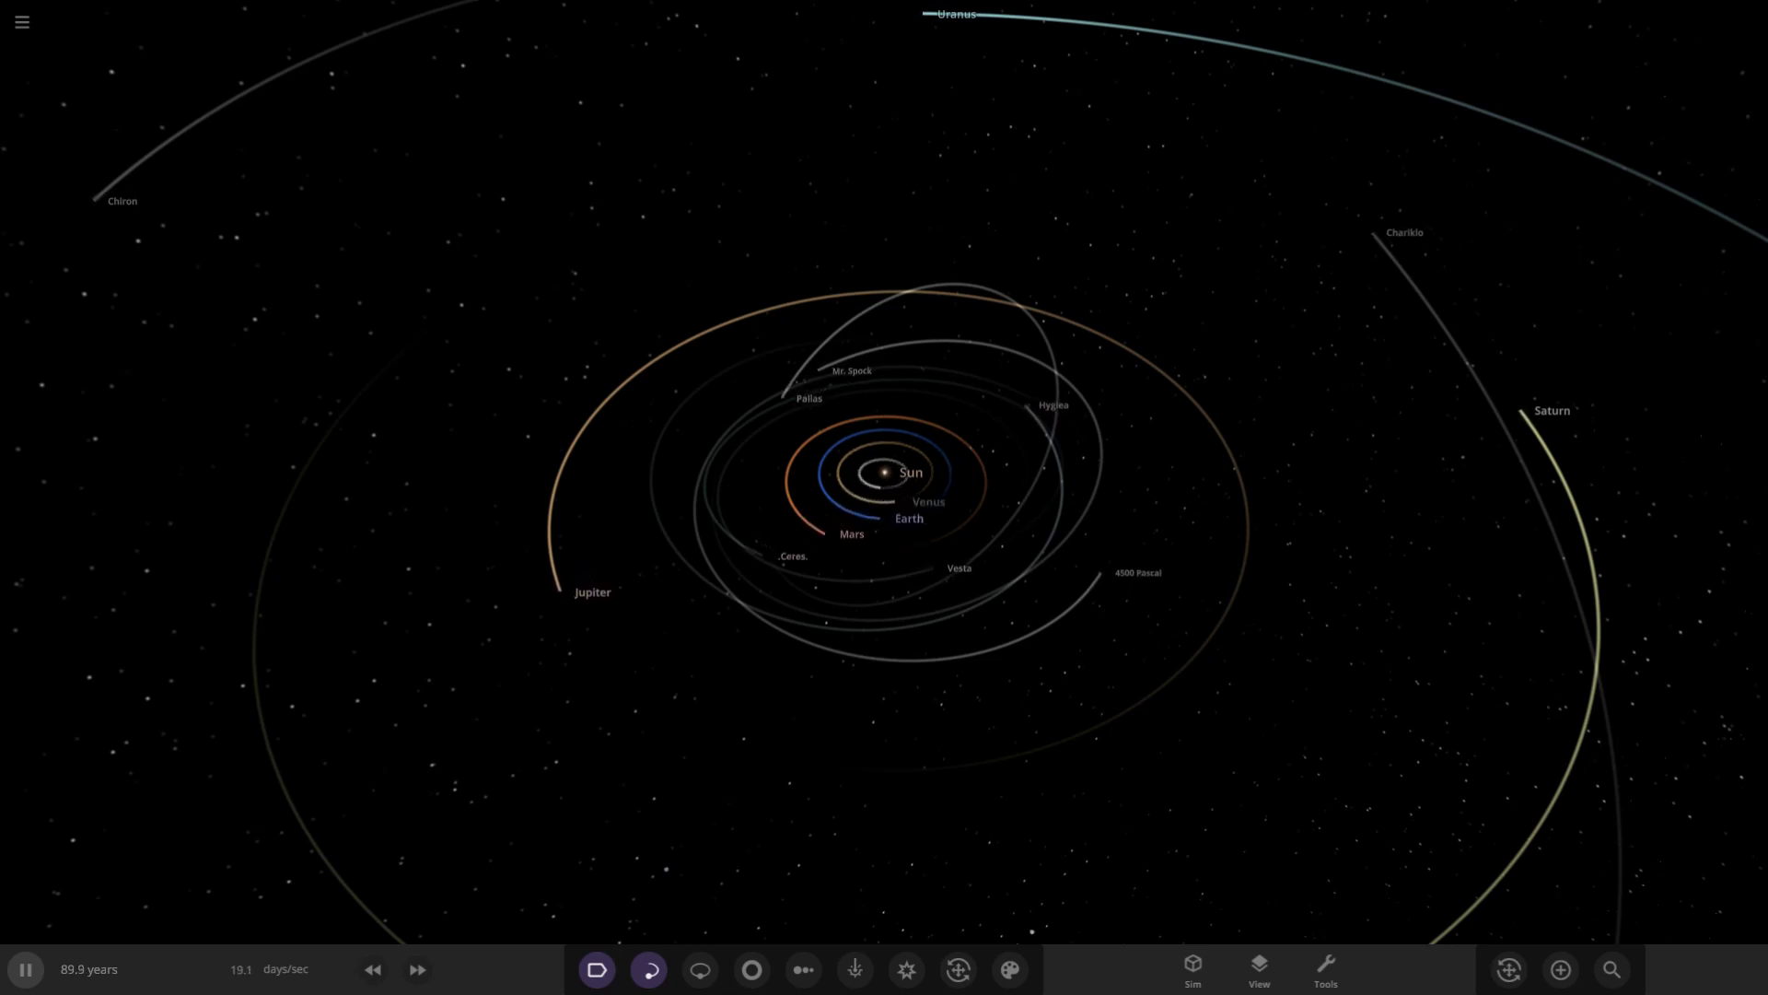
# - Focus on Earth in the solar system simulation and pause the simulation
pyautogui.scroll(6, 976, 599)
pyautogui.doubleClick(981, 606)
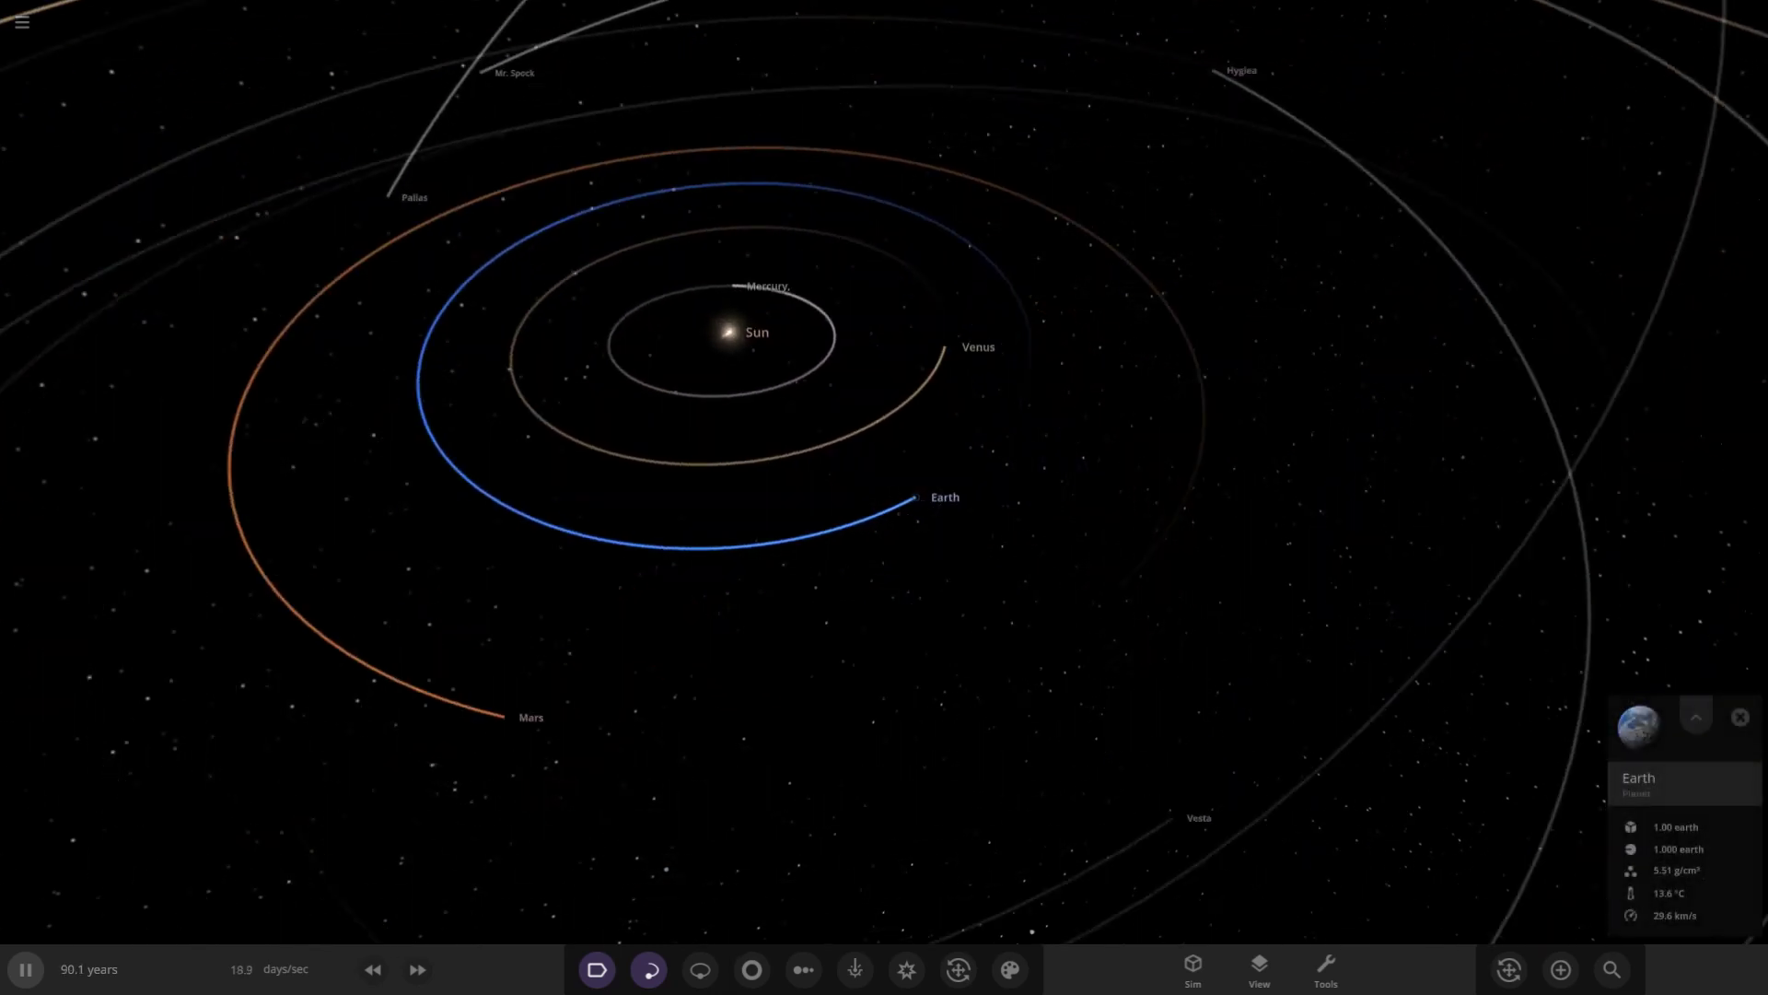
pyautogui.press('space')
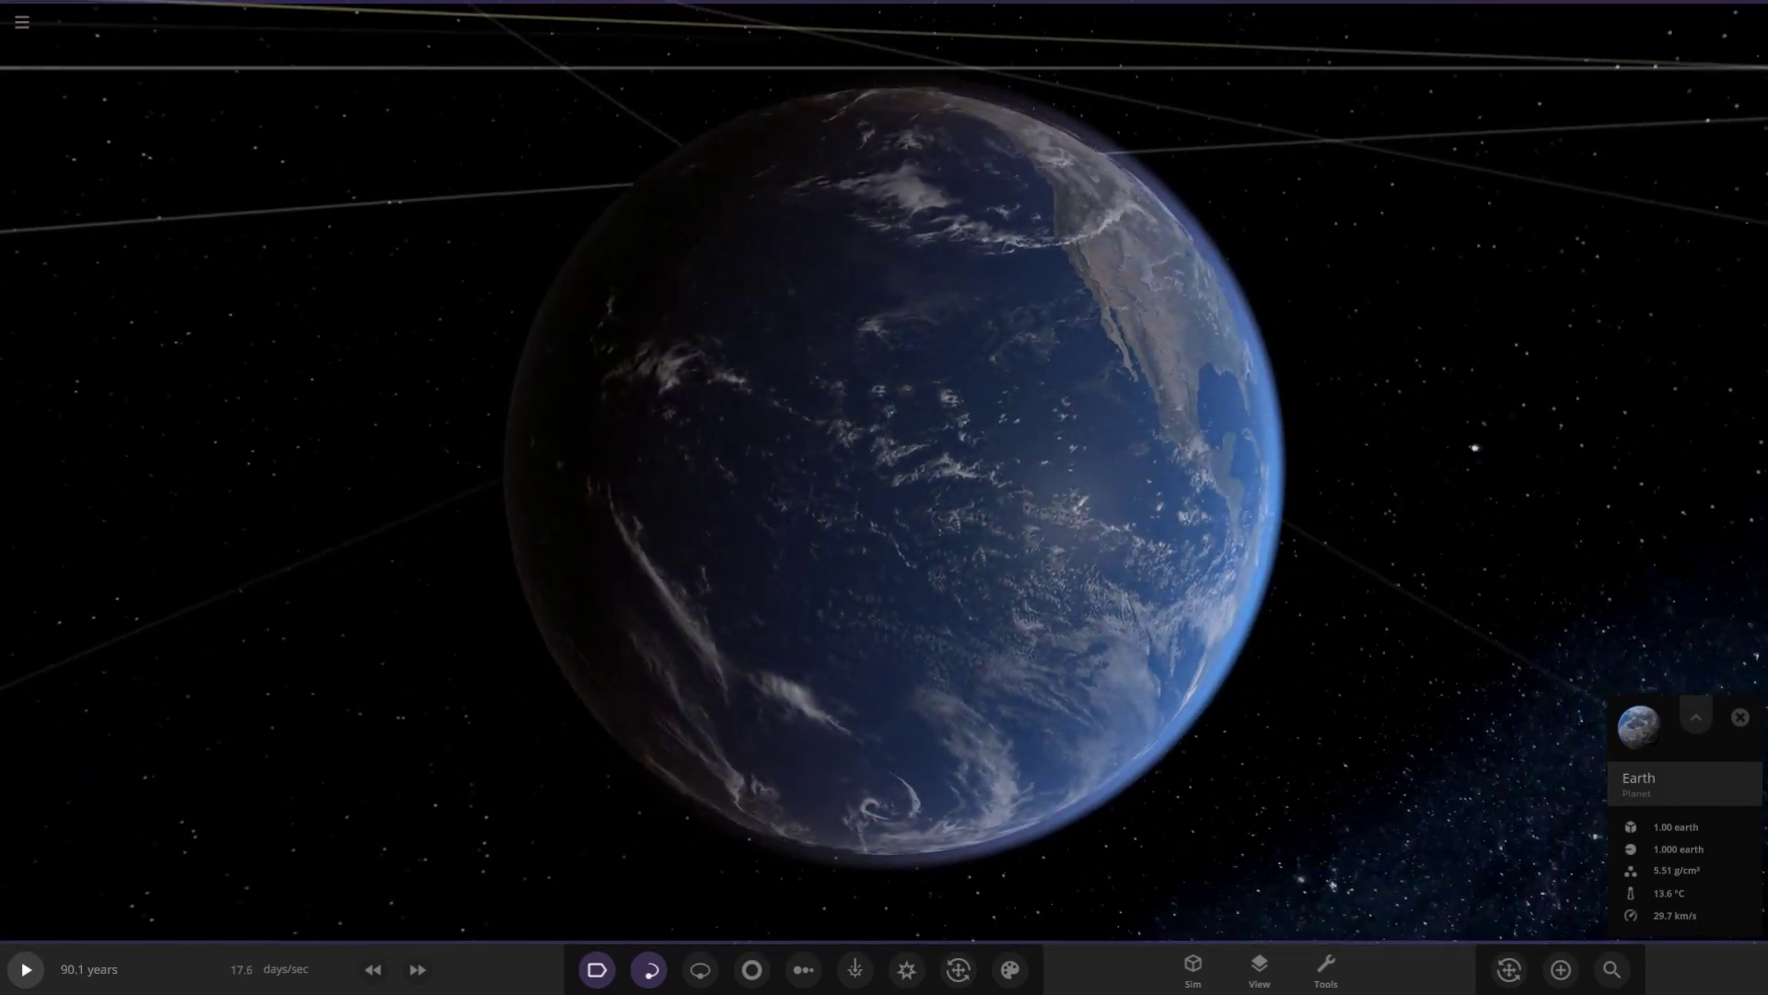
pyautogui.scroll(-3, 884, 474)
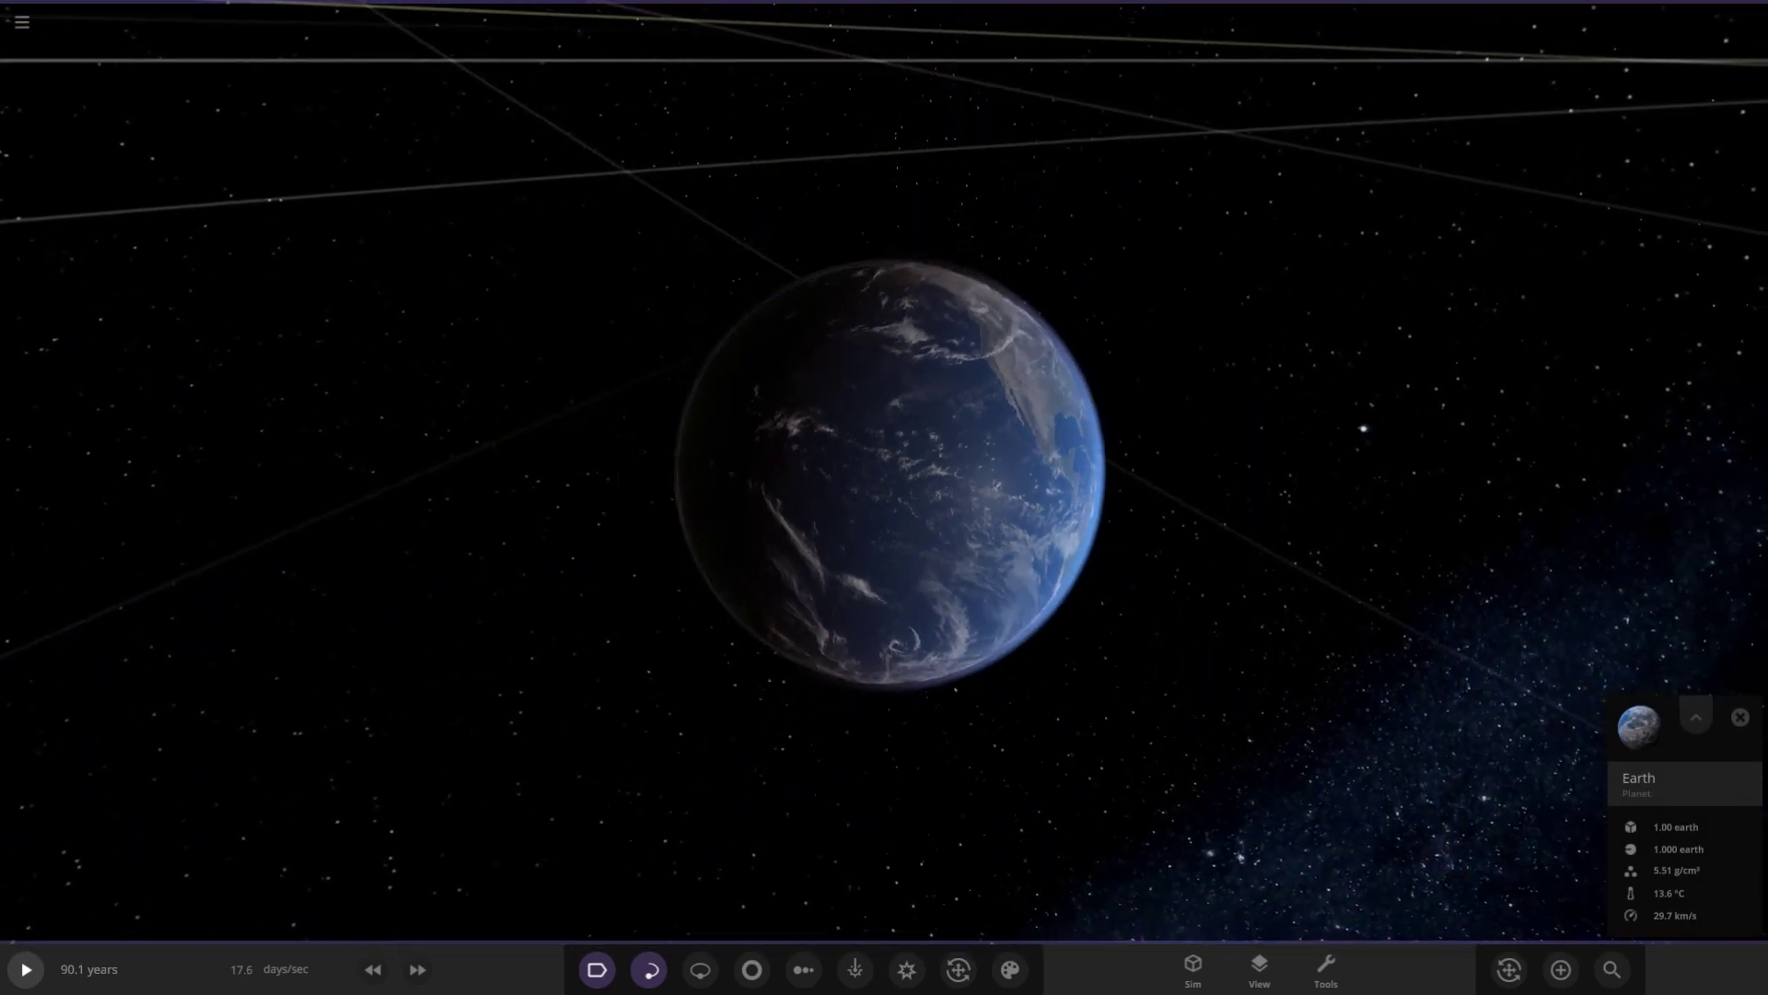
pyautogui.moveTo(884, 474); pyautogui.dragTo(626, 483)
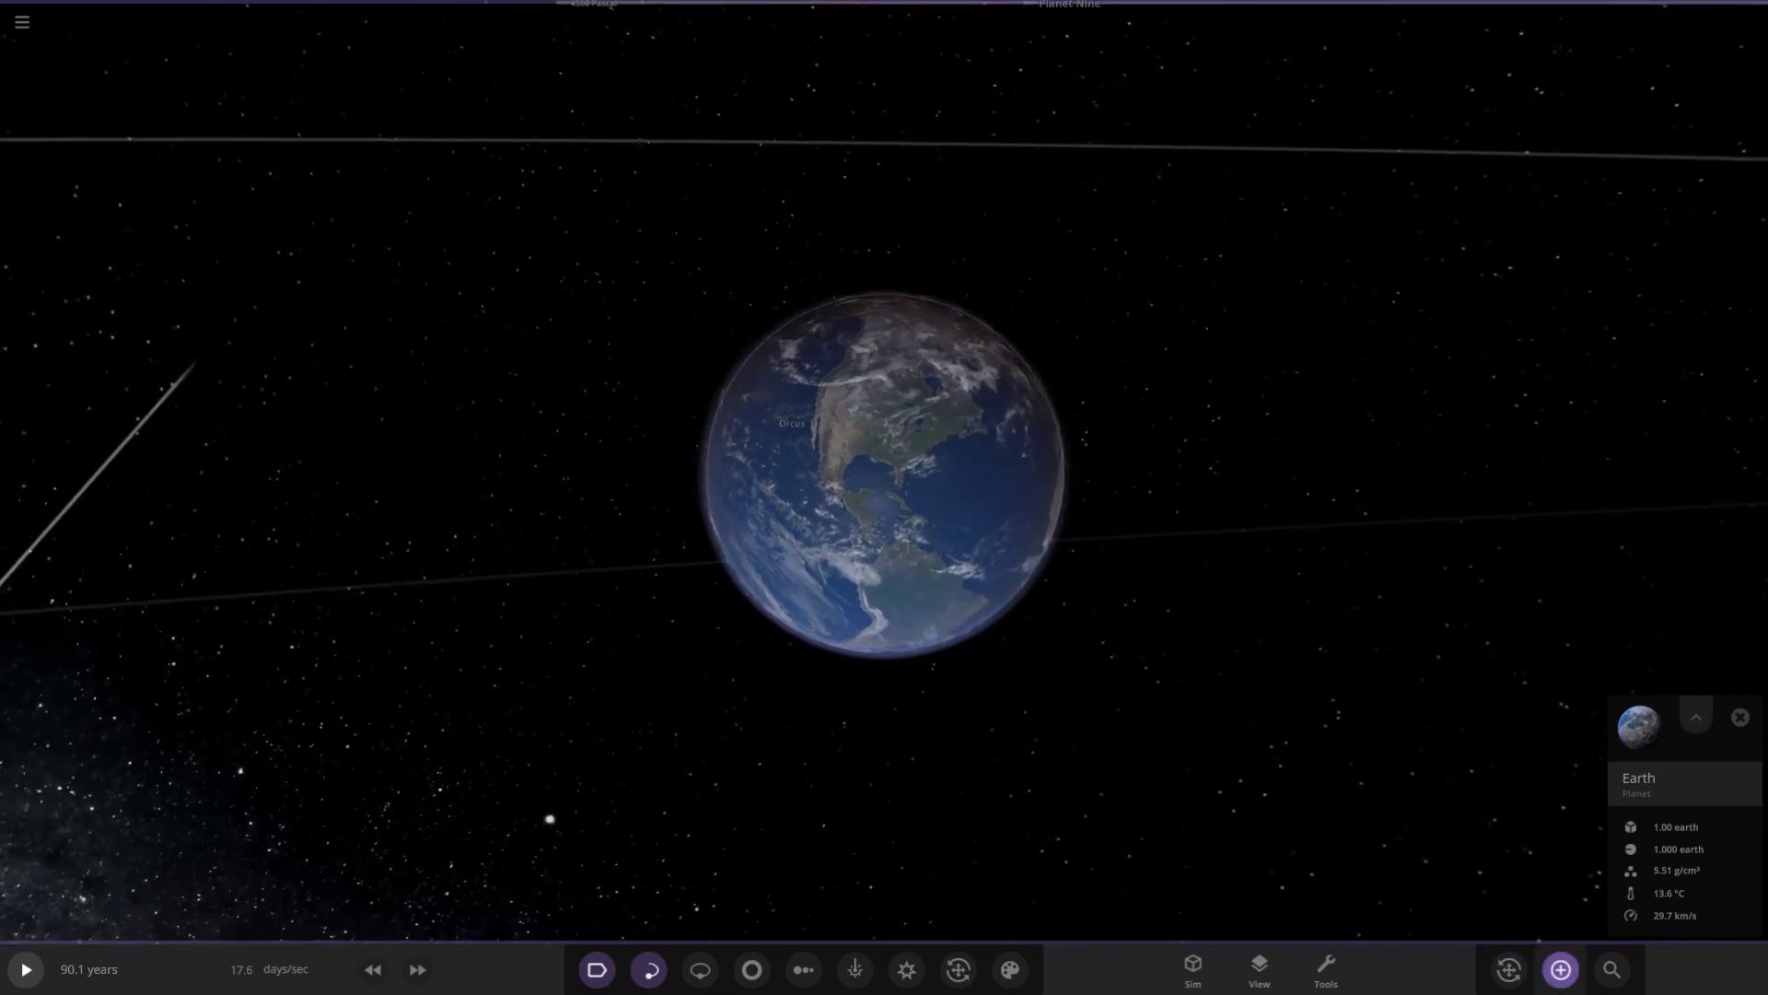
# - Add the custom object P BetterEarth in orbit close beside Earth
pyautogui.click(1560, 969)
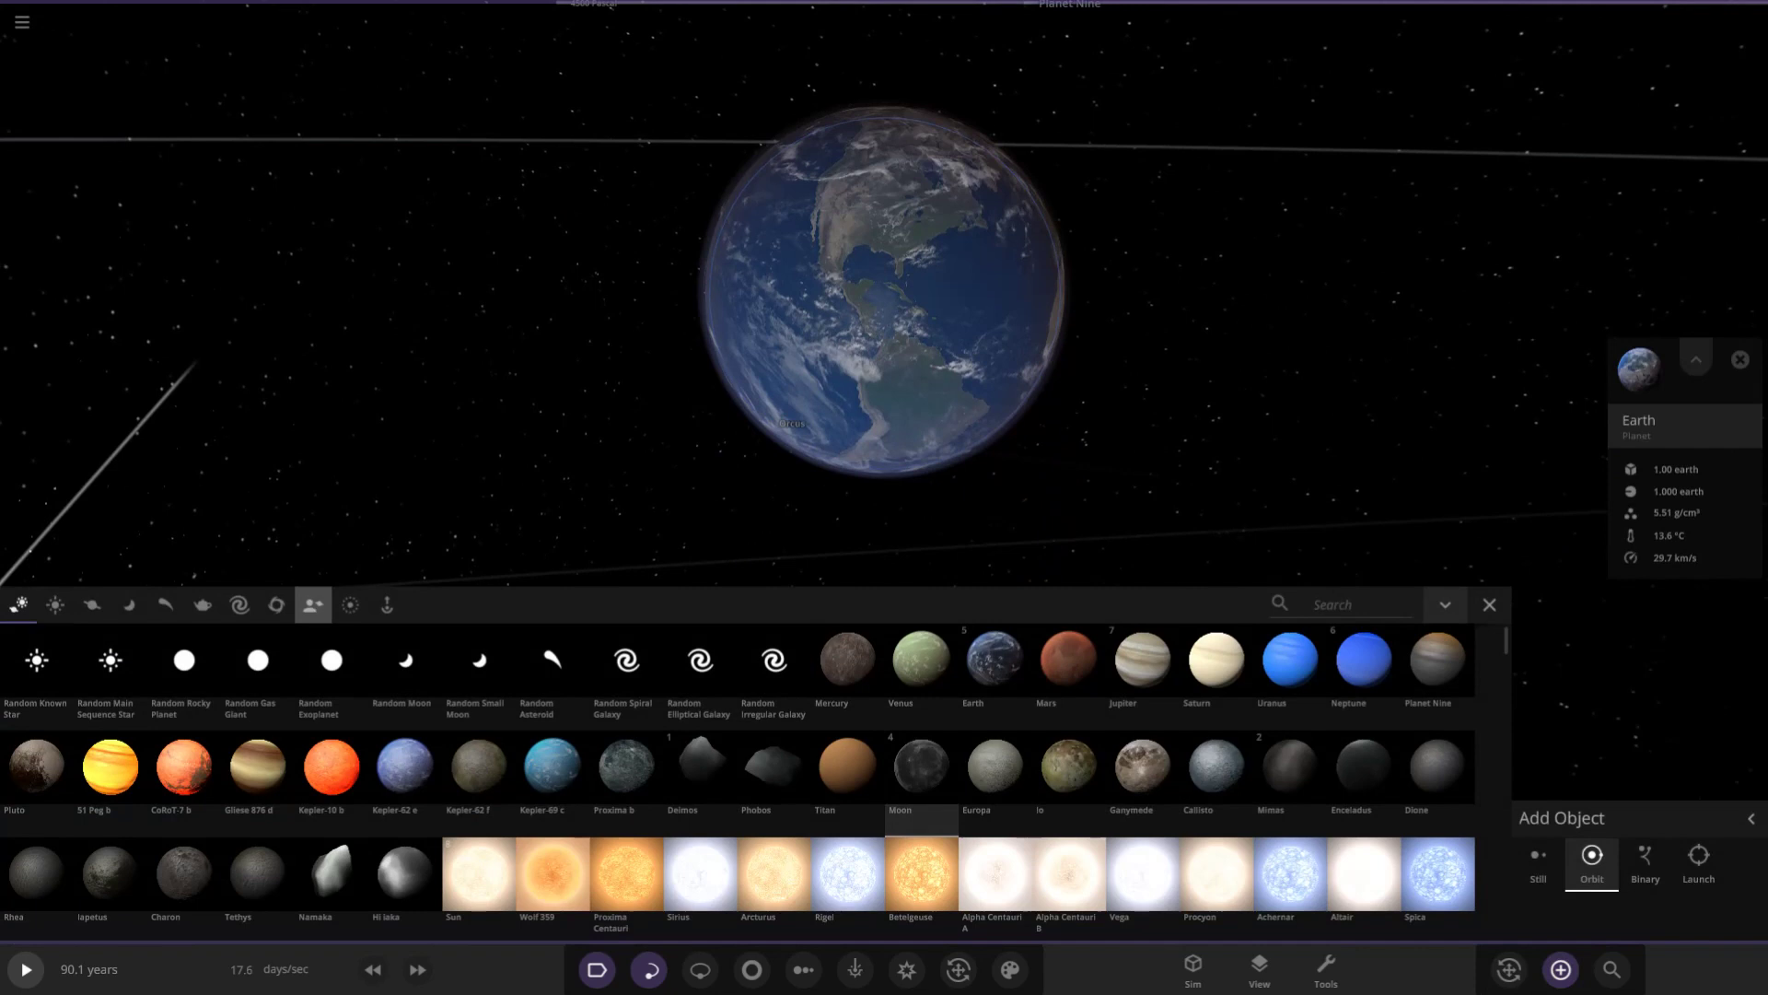
pyautogui.click(313, 604)
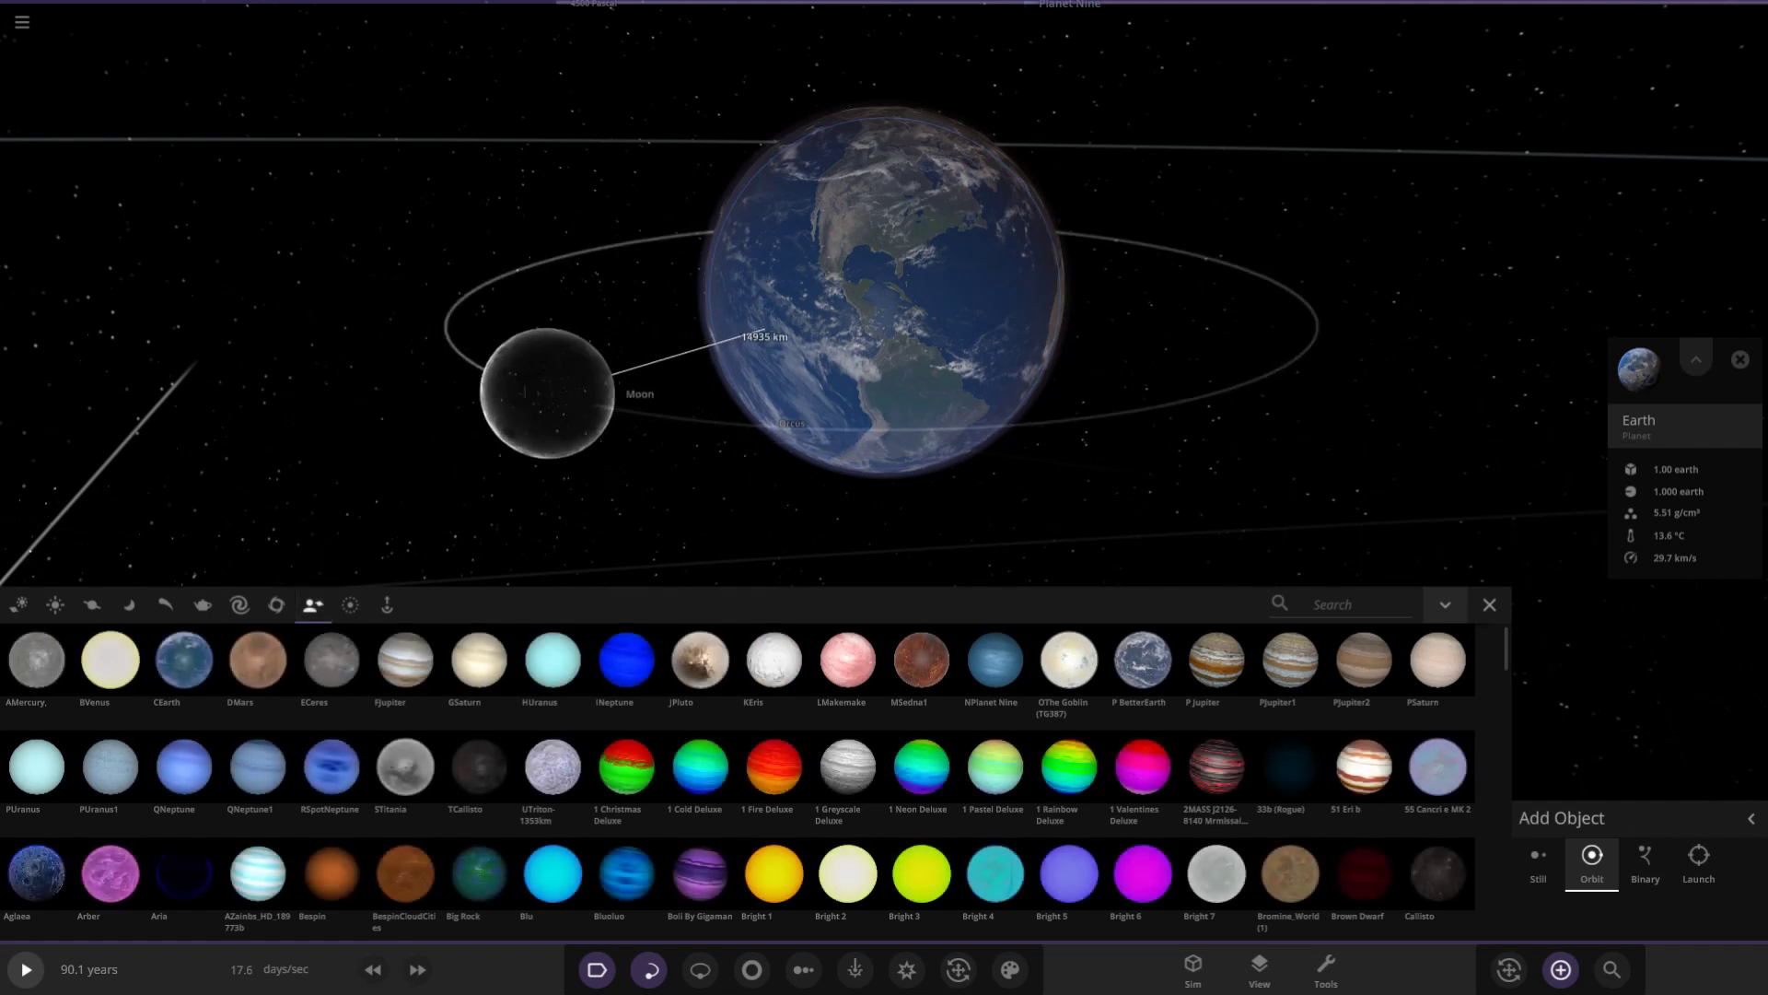
pyautogui.click(1142, 659)
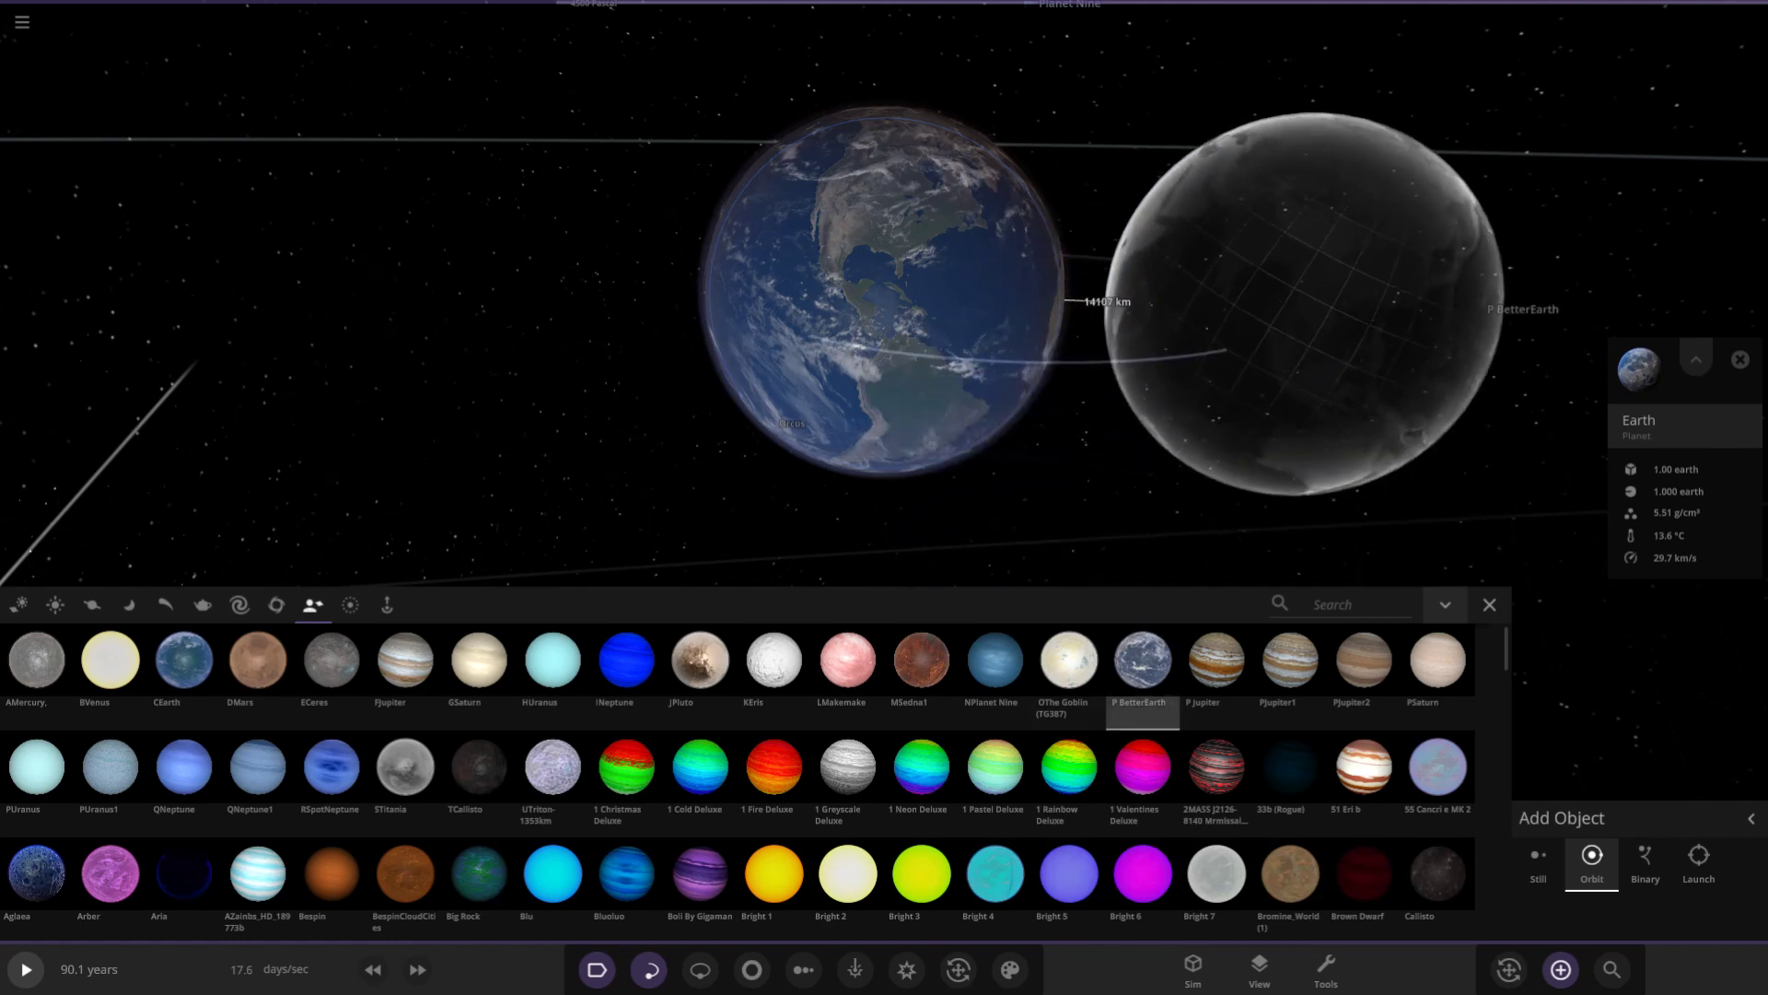
pyautogui.click(1307, 317)
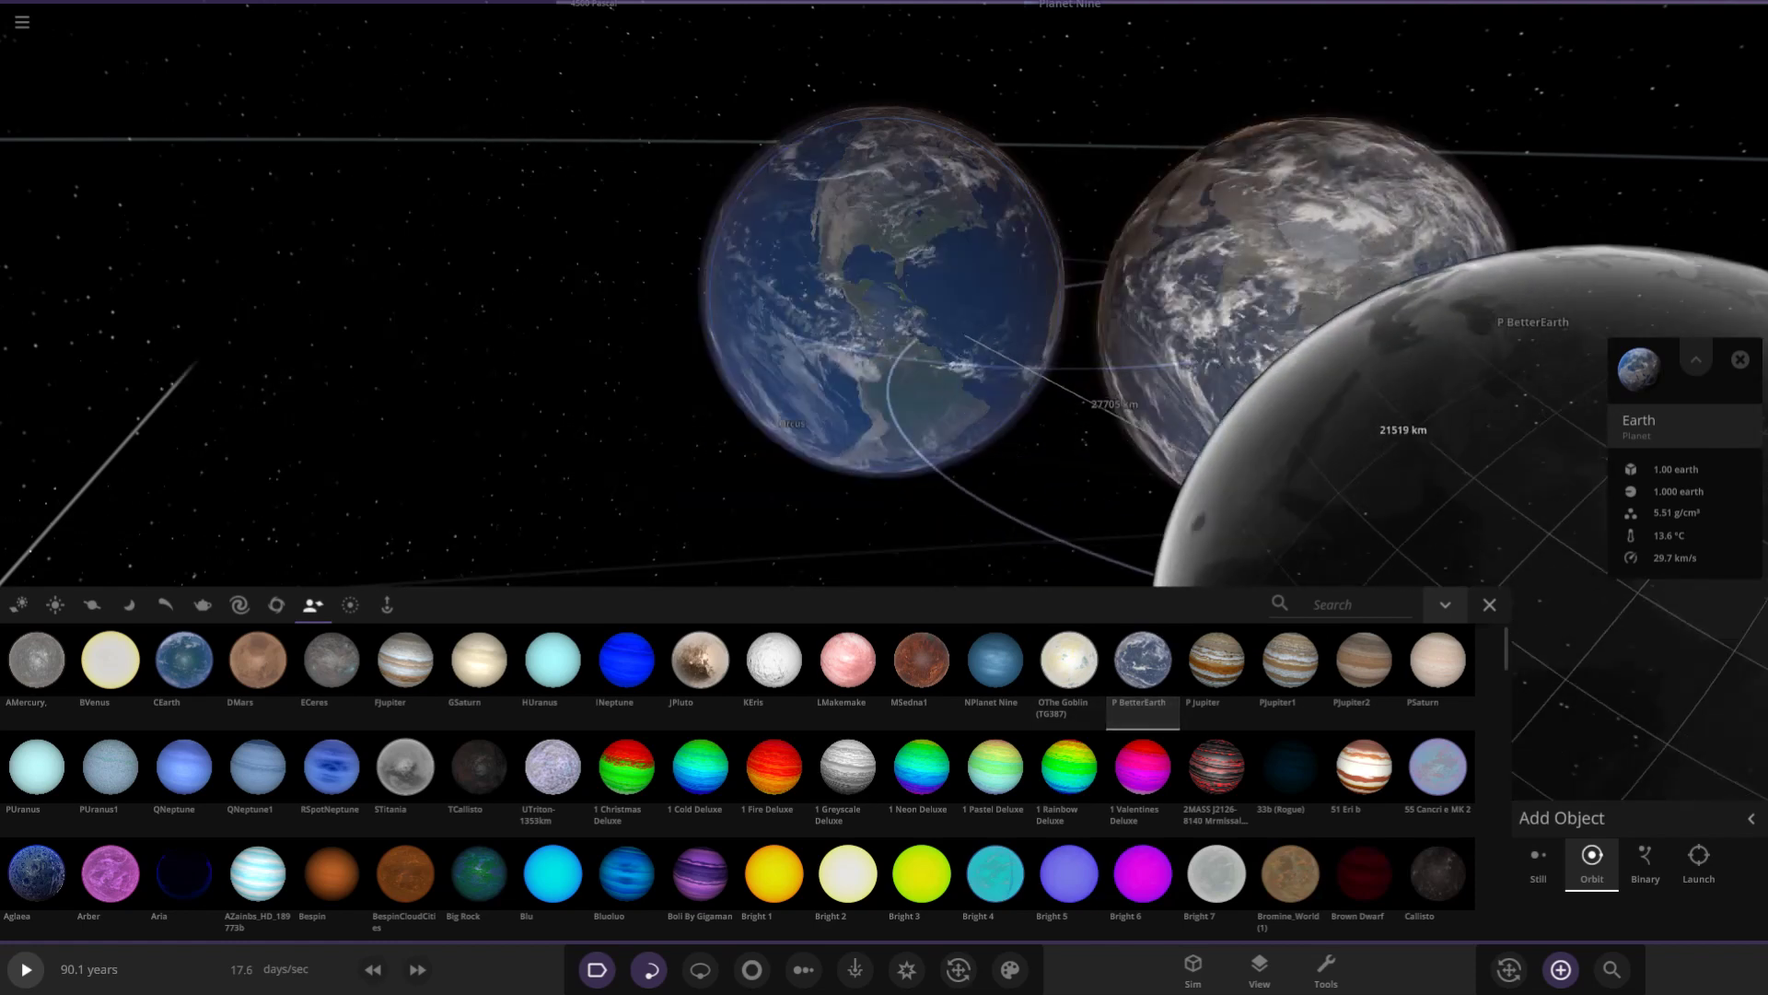
pyautogui.click(1489, 605)
# - Focus on P BetterEarth and view it from several sides alongside Earth
pyautogui.doubleClick(1307, 405)
pyautogui.moveTo(1289, 415); pyautogui.dragTo(783, 258)
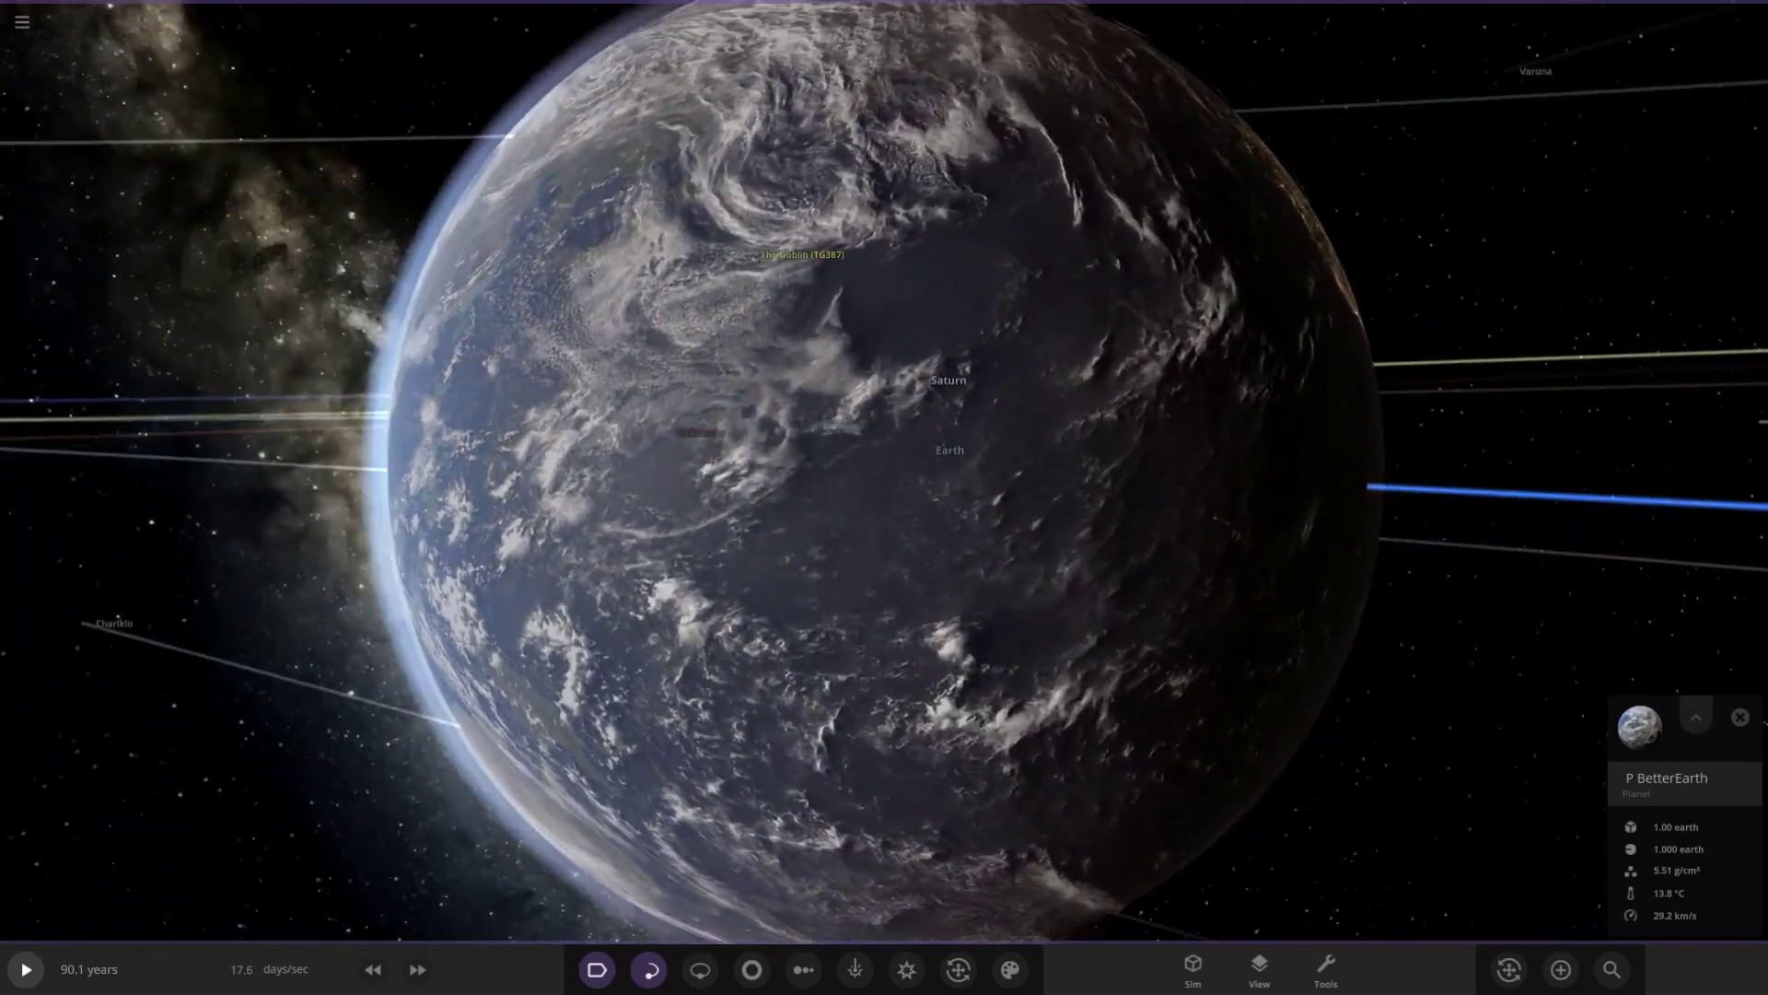
pyautogui.scroll(-5, 783, 387)
pyautogui.moveTo(782, 387); pyautogui.dragTo(1275, 530)
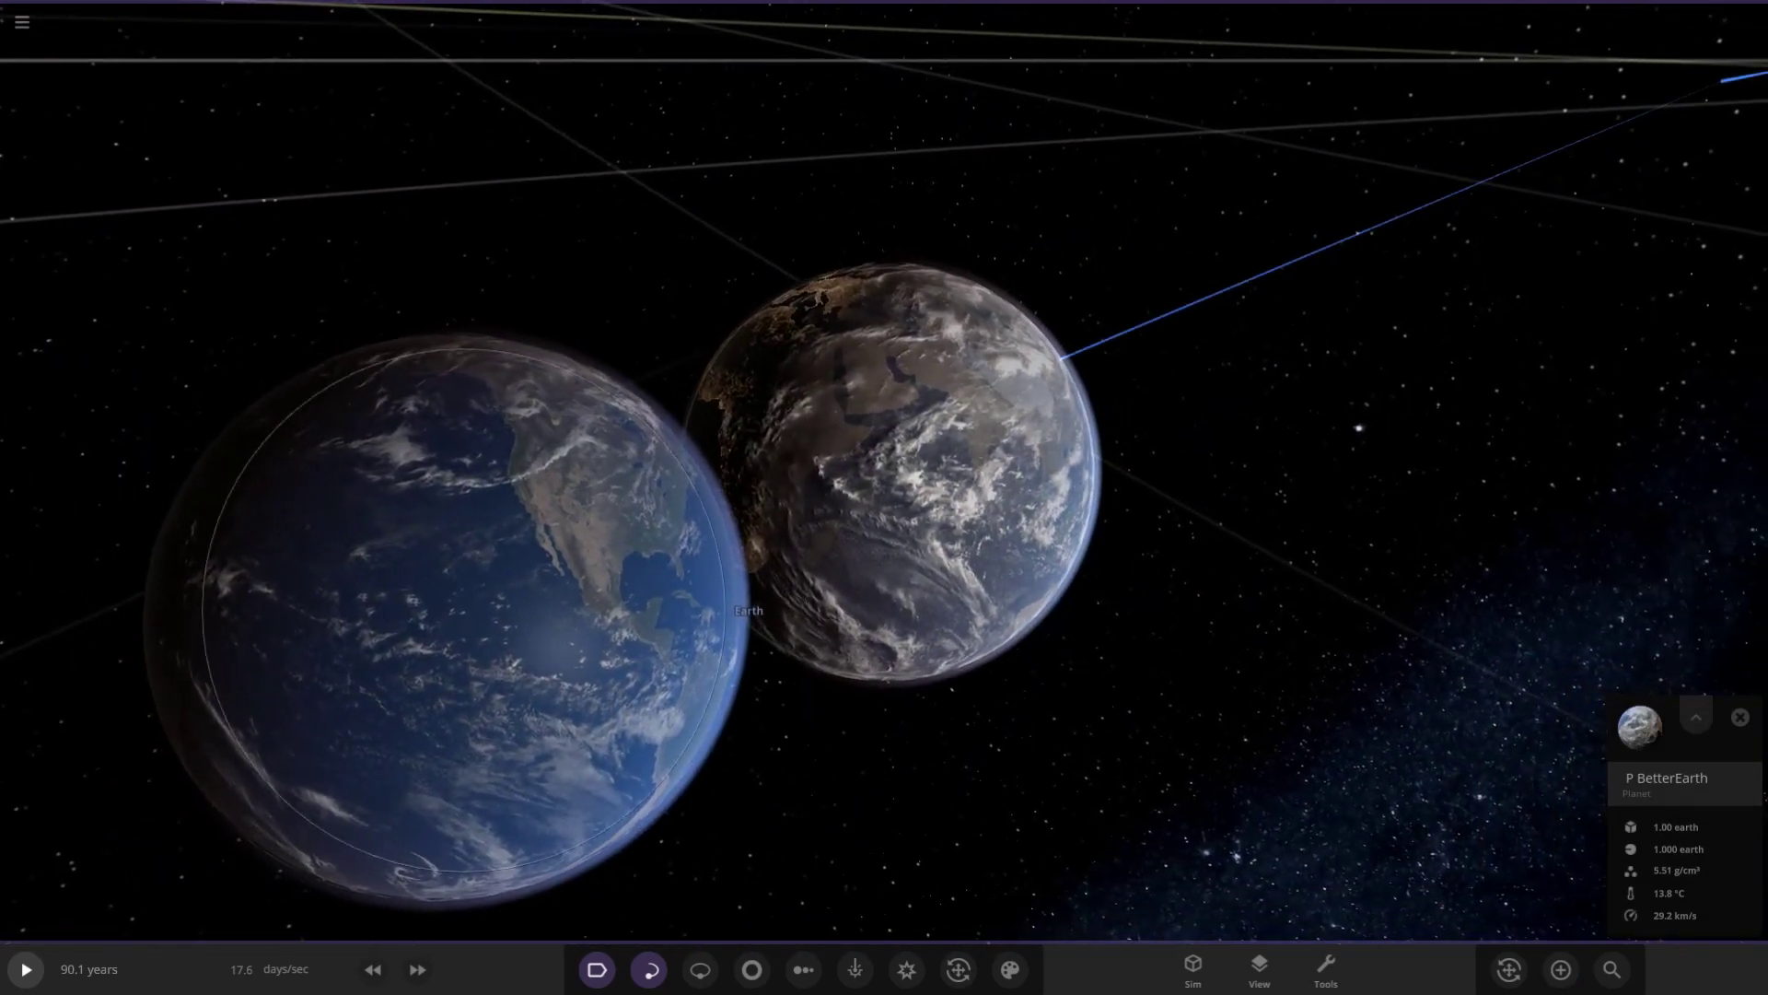
# - Select the original Earth and delete it, then focus on P BetterEarth and view its night side
pyautogui.doubleClick(553, 589)
pyautogui.moveTo(829, 552); pyautogui.dragTo(1105, 589)
pyautogui.scroll(-4, 534, 387)
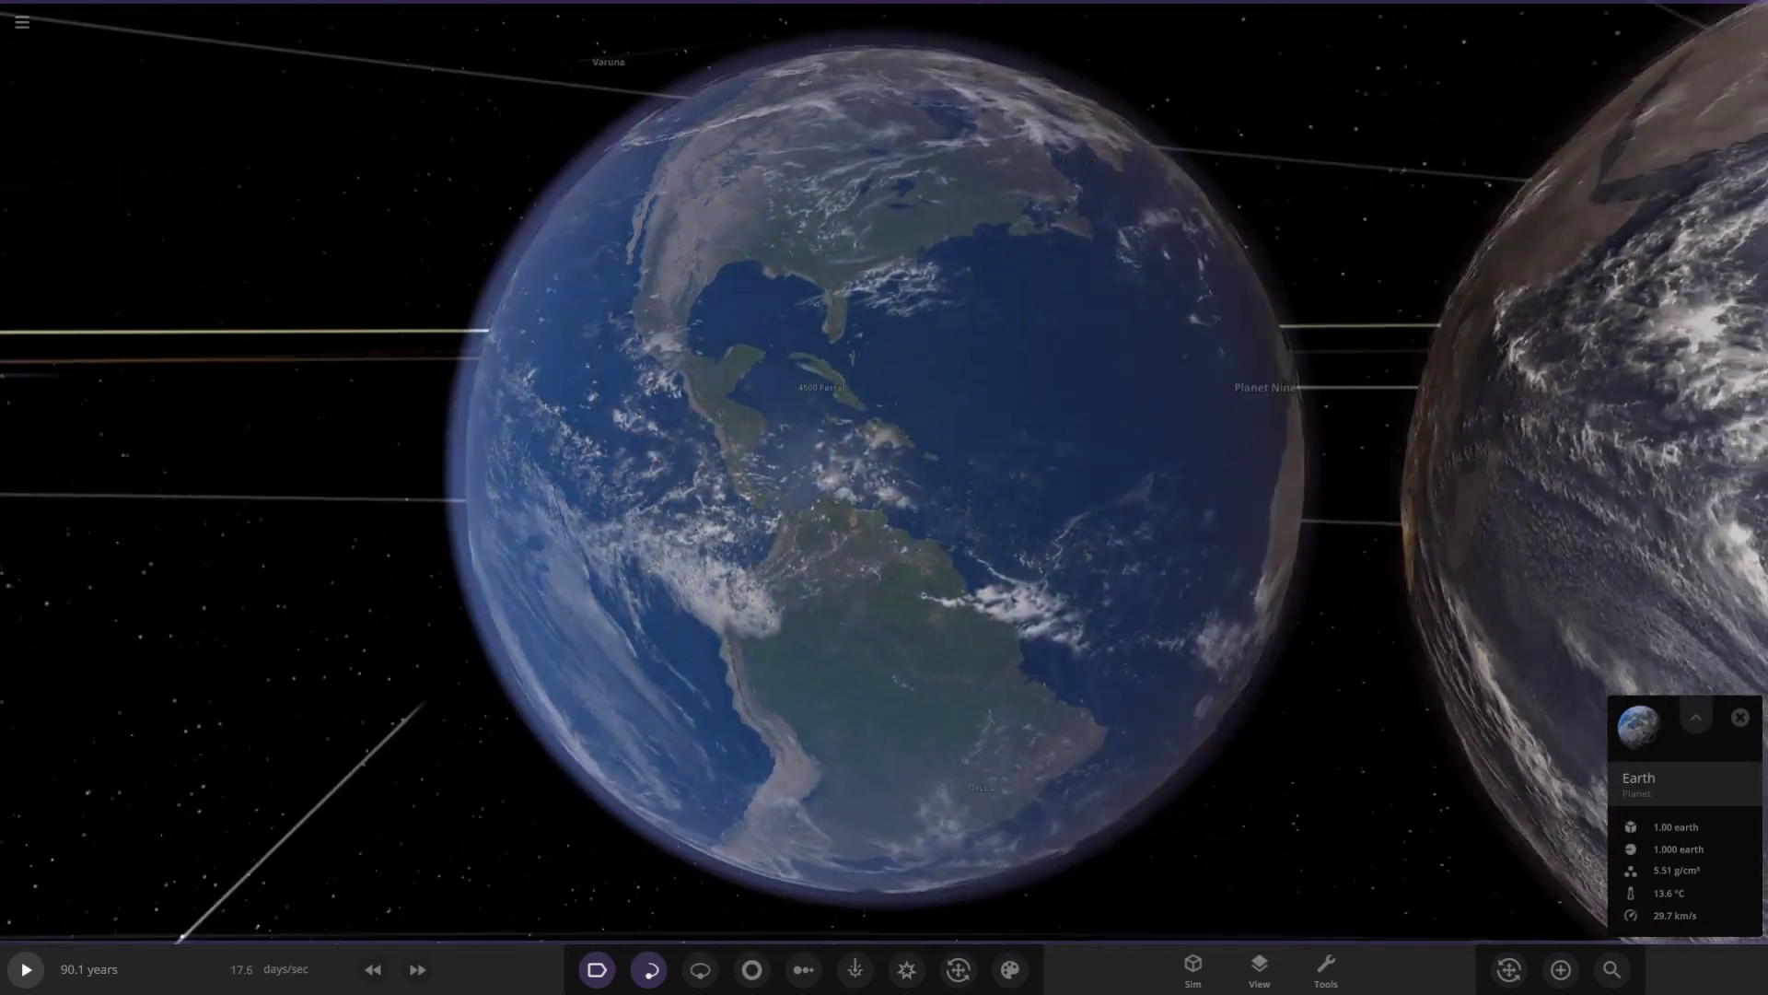
pyautogui.scroll(-4, 884, 479)
pyautogui.moveTo(829, 460); pyautogui.dragTo(958, 535)
pyautogui.press('Delete')
pyautogui.click(1421, 433)
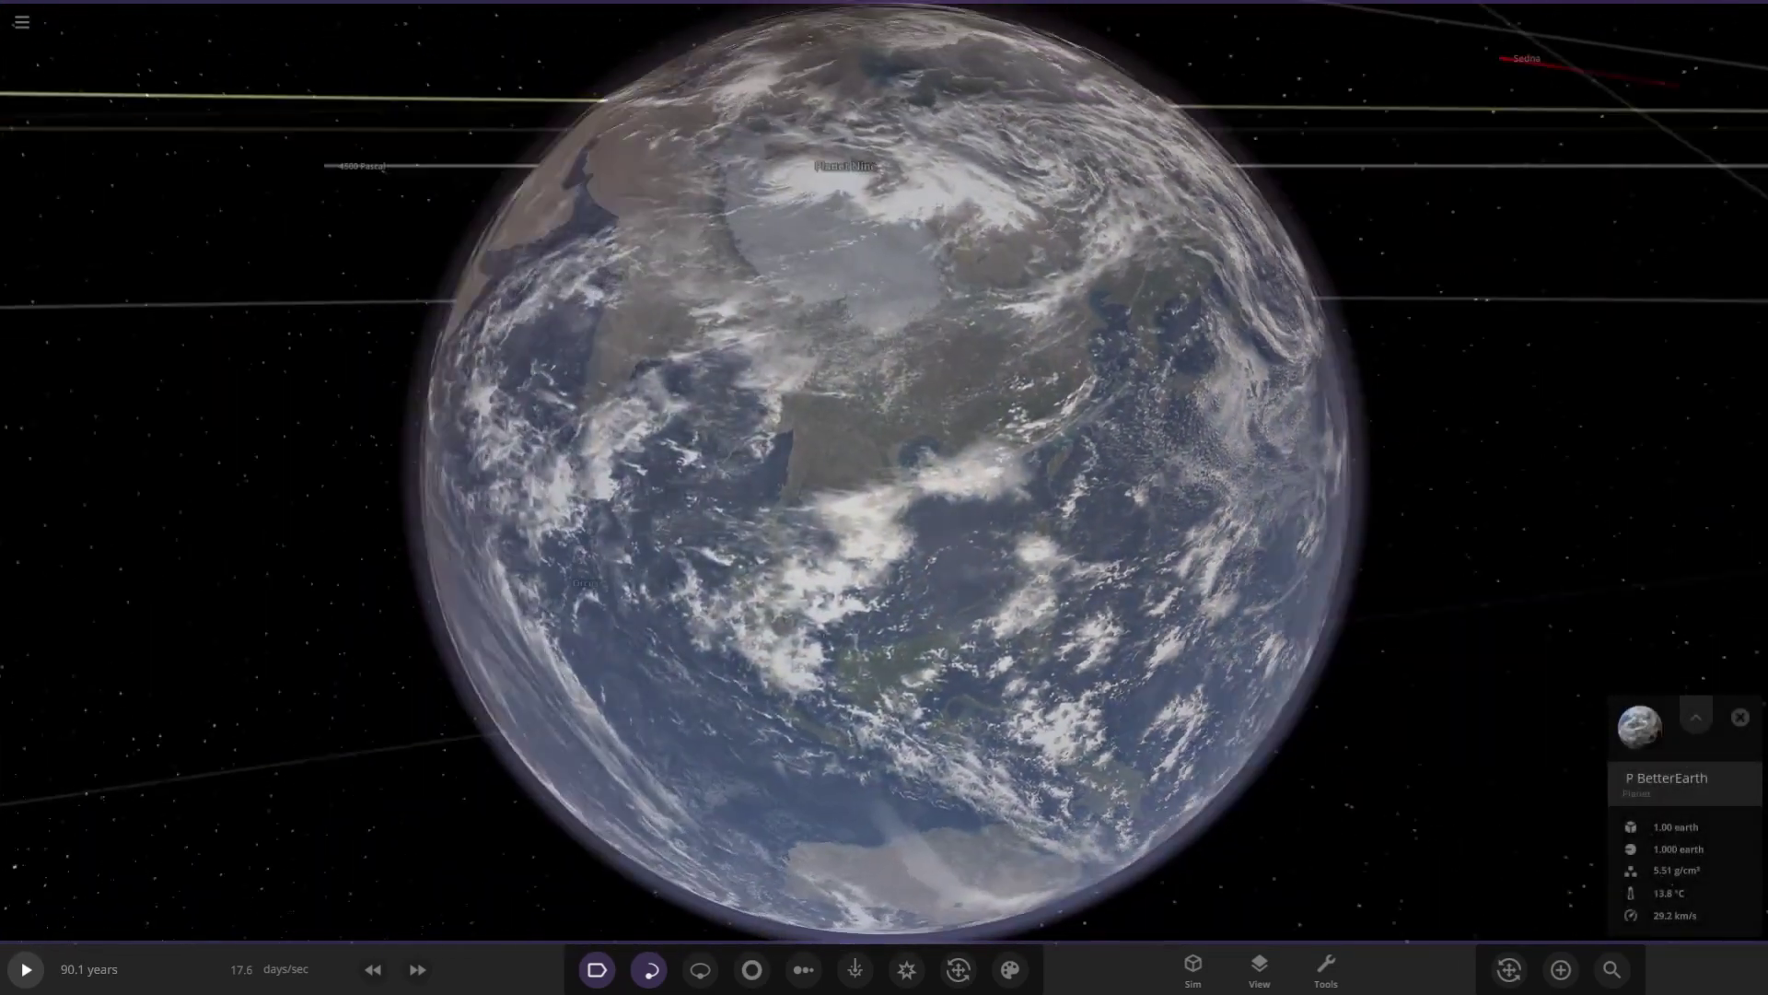
pyautogui.scroll(-1, 884, 479)
pyautogui.moveTo(700, 497); pyautogui.dragTo(1133, 474)
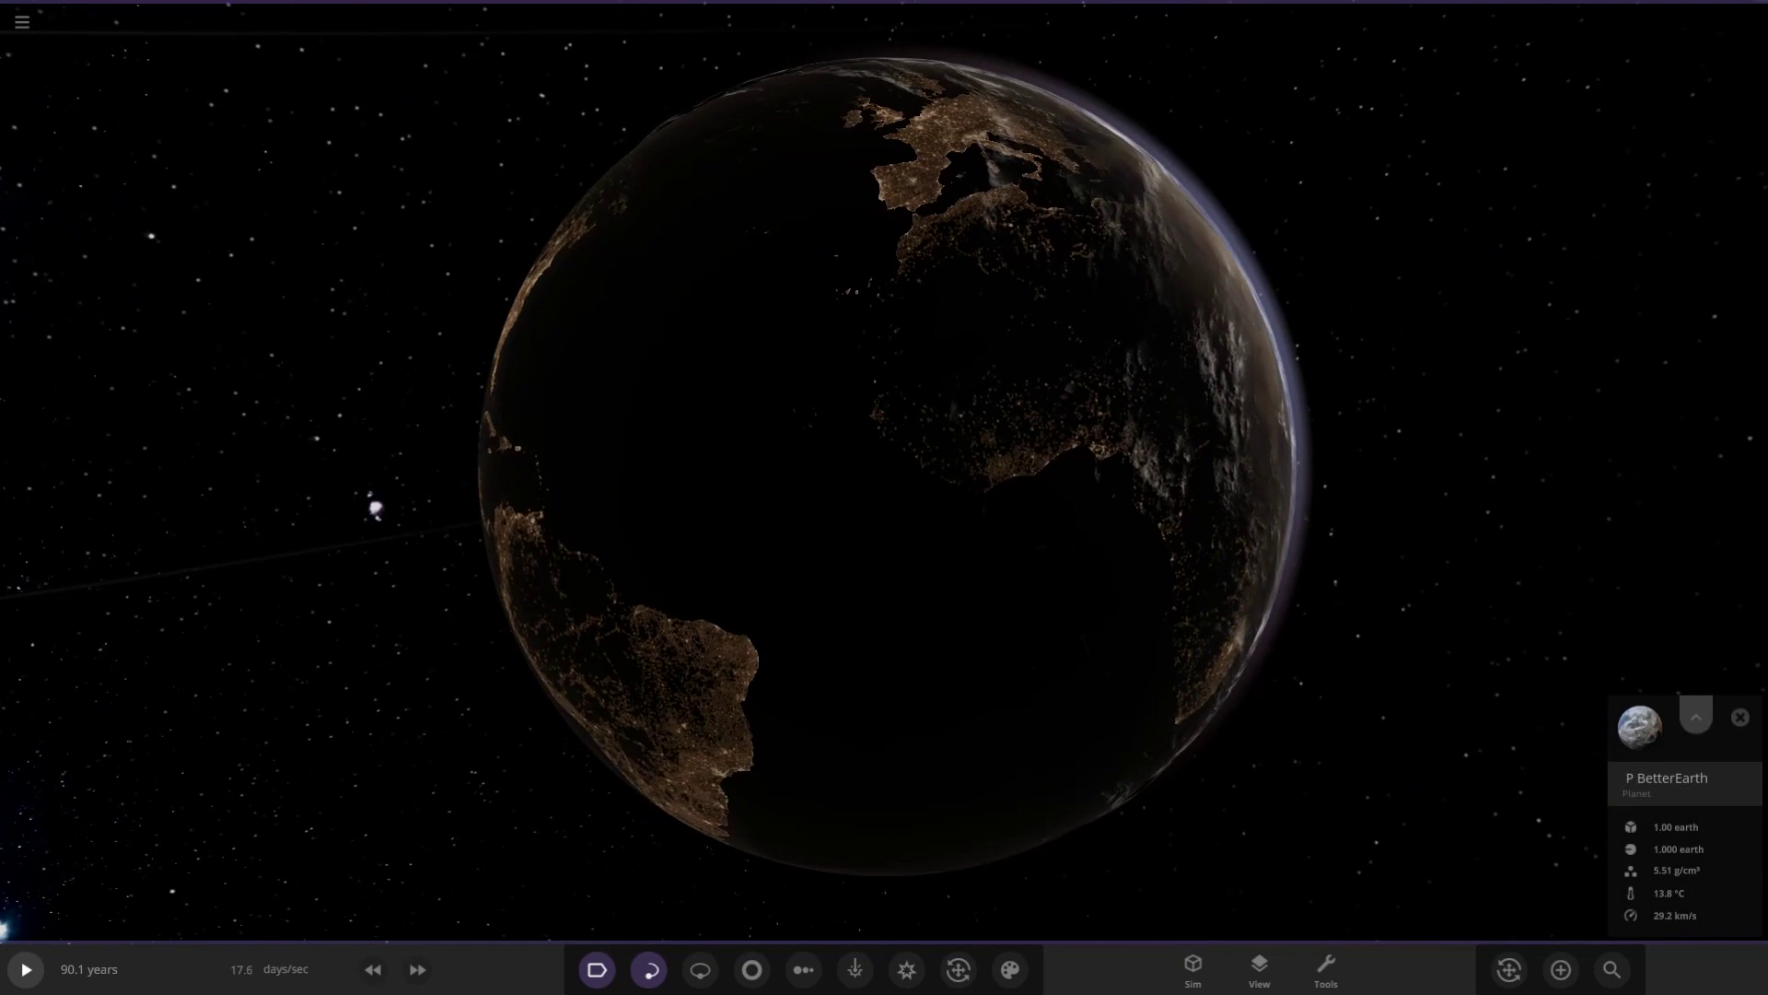
pyautogui.click(1696, 716)
pyautogui.click(1739, 313)
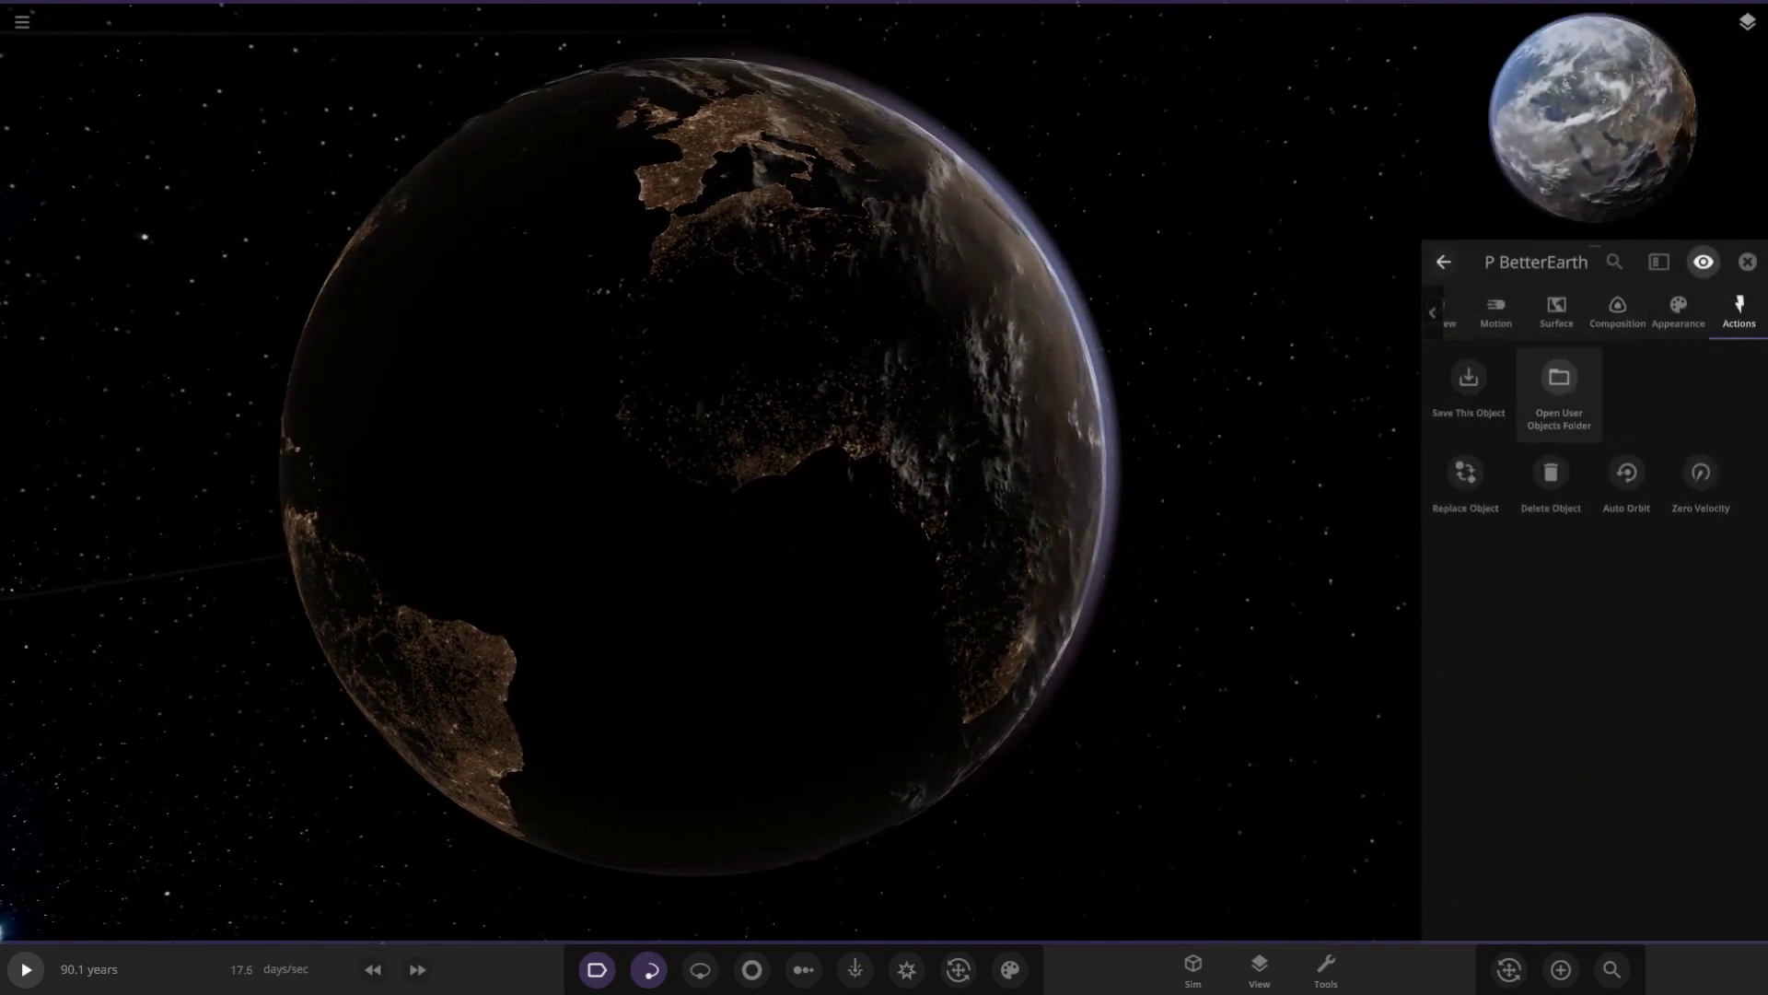
pyautogui.click(1747, 262)
# - Resume the simulation and slow the target simulation speed to 6.01 hours/sec
pyautogui.press('space')
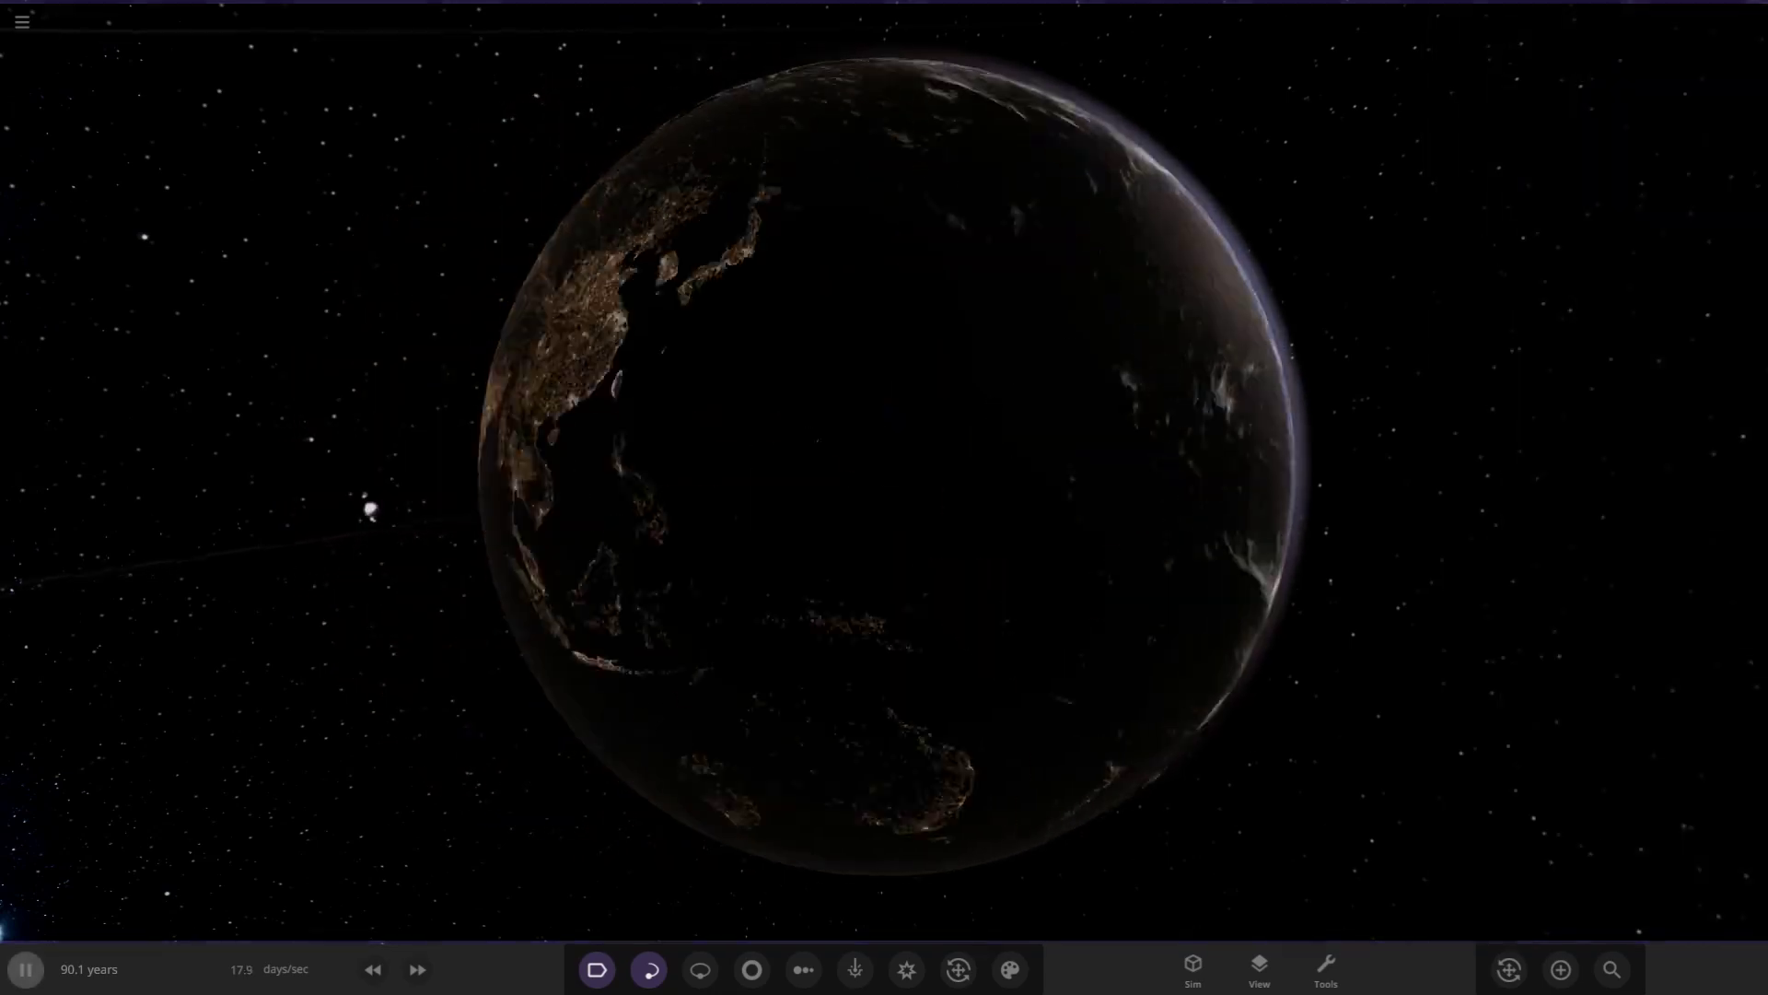
pyautogui.scroll(-5, 884, 479)
pyautogui.moveTo(700, 497); pyautogui.dragTo(1087, 479)
pyautogui.scroll(2, 1087, 478)
pyautogui.click(373, 968)
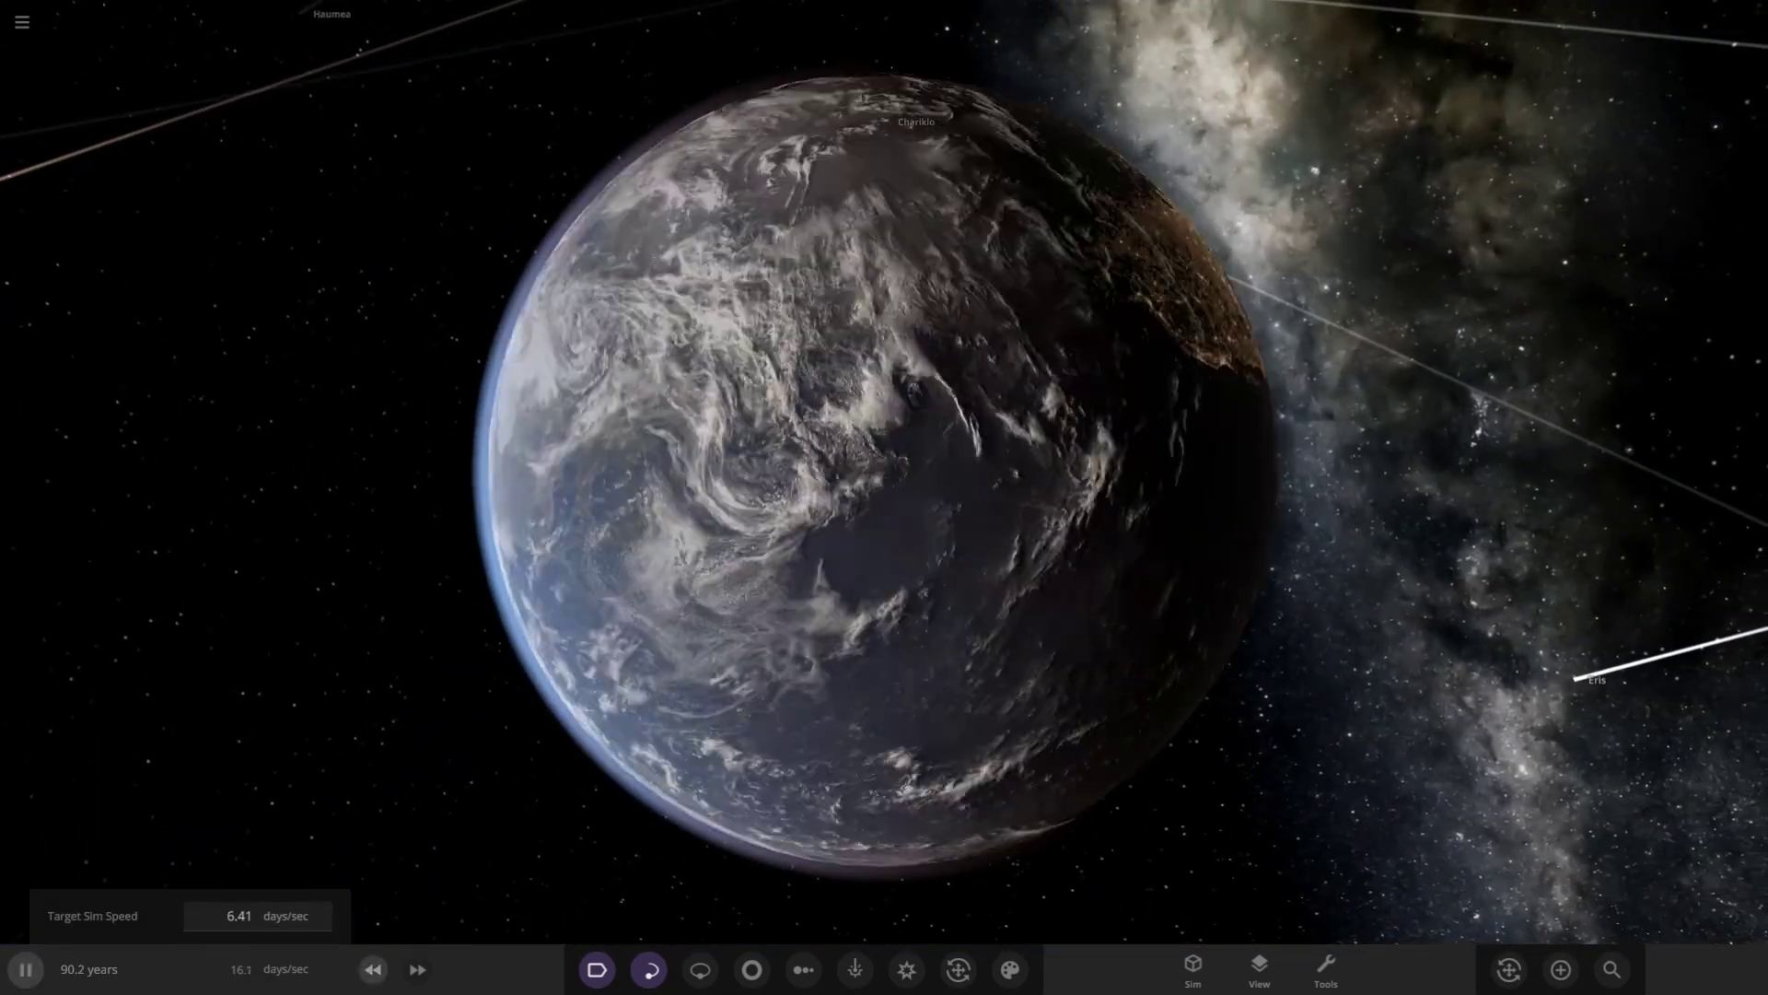
pyautogui.moveTo(885, 515); pyautogui.dragTo(912, 313)
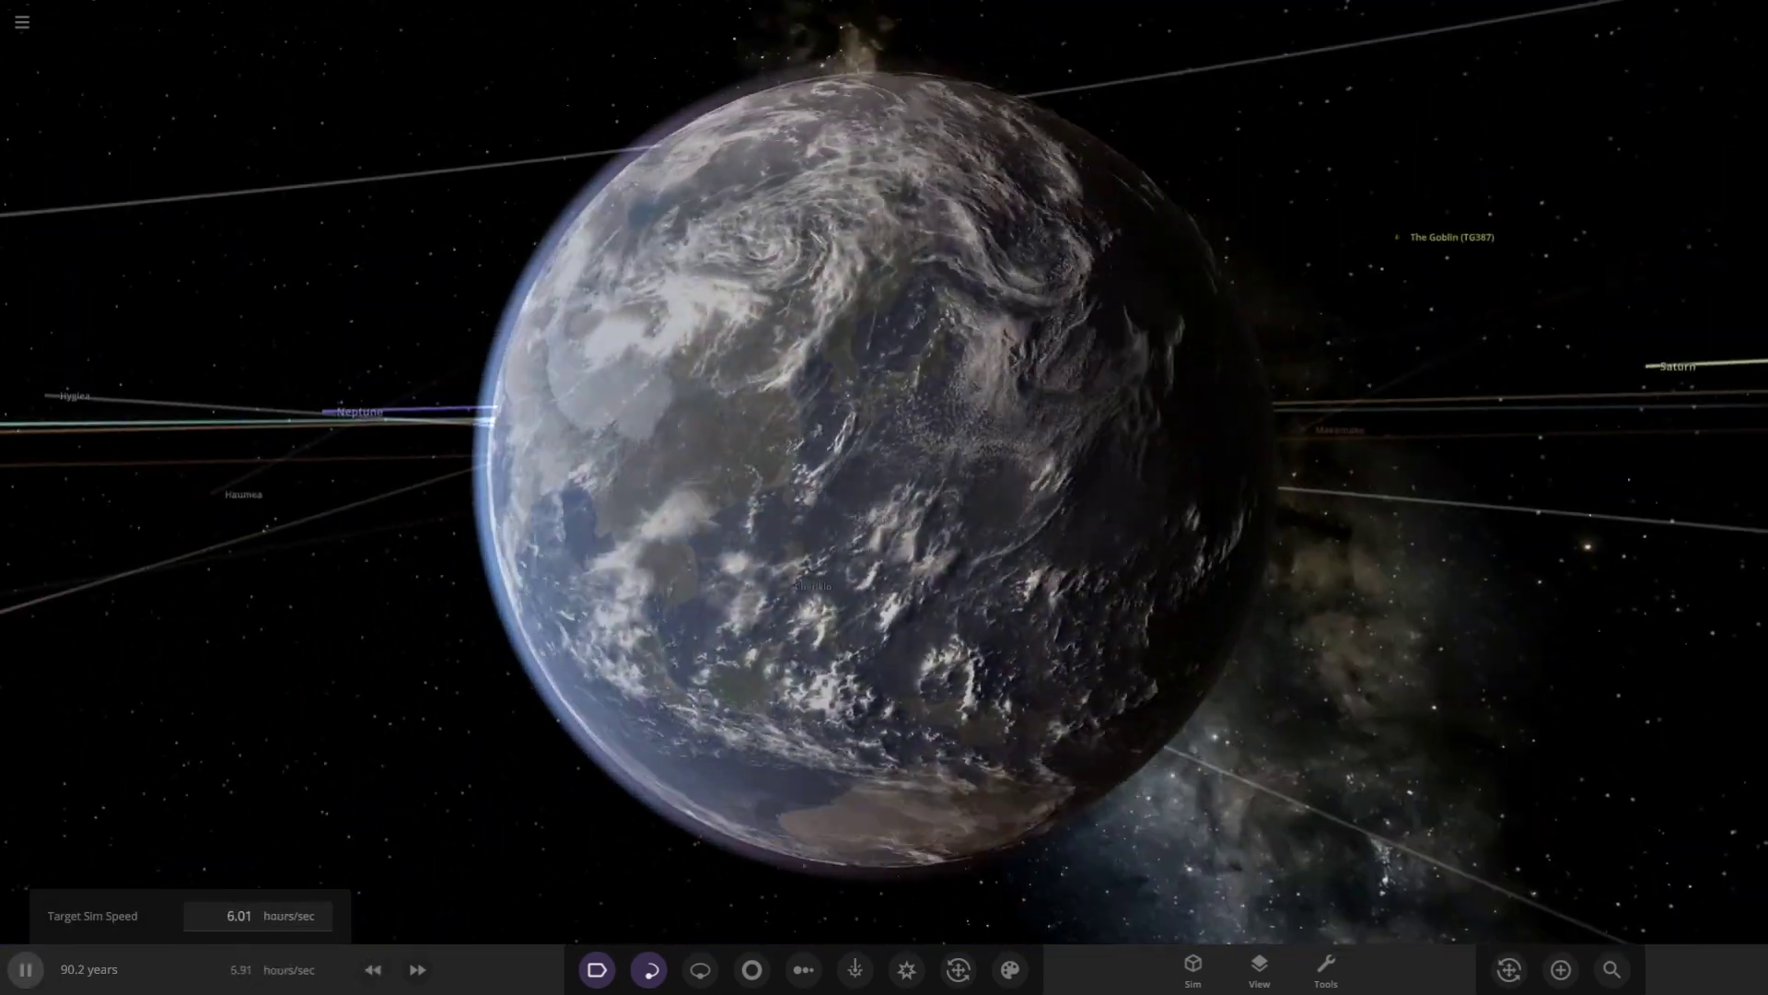
# - Slow the simulation further to about 40 mins/sec while viewing P BetterEarth
pyautogui.scroll(4, 884, 461)
pyautogui.click(373, 969)
pyautogui.scroll(-4, 884, 479)
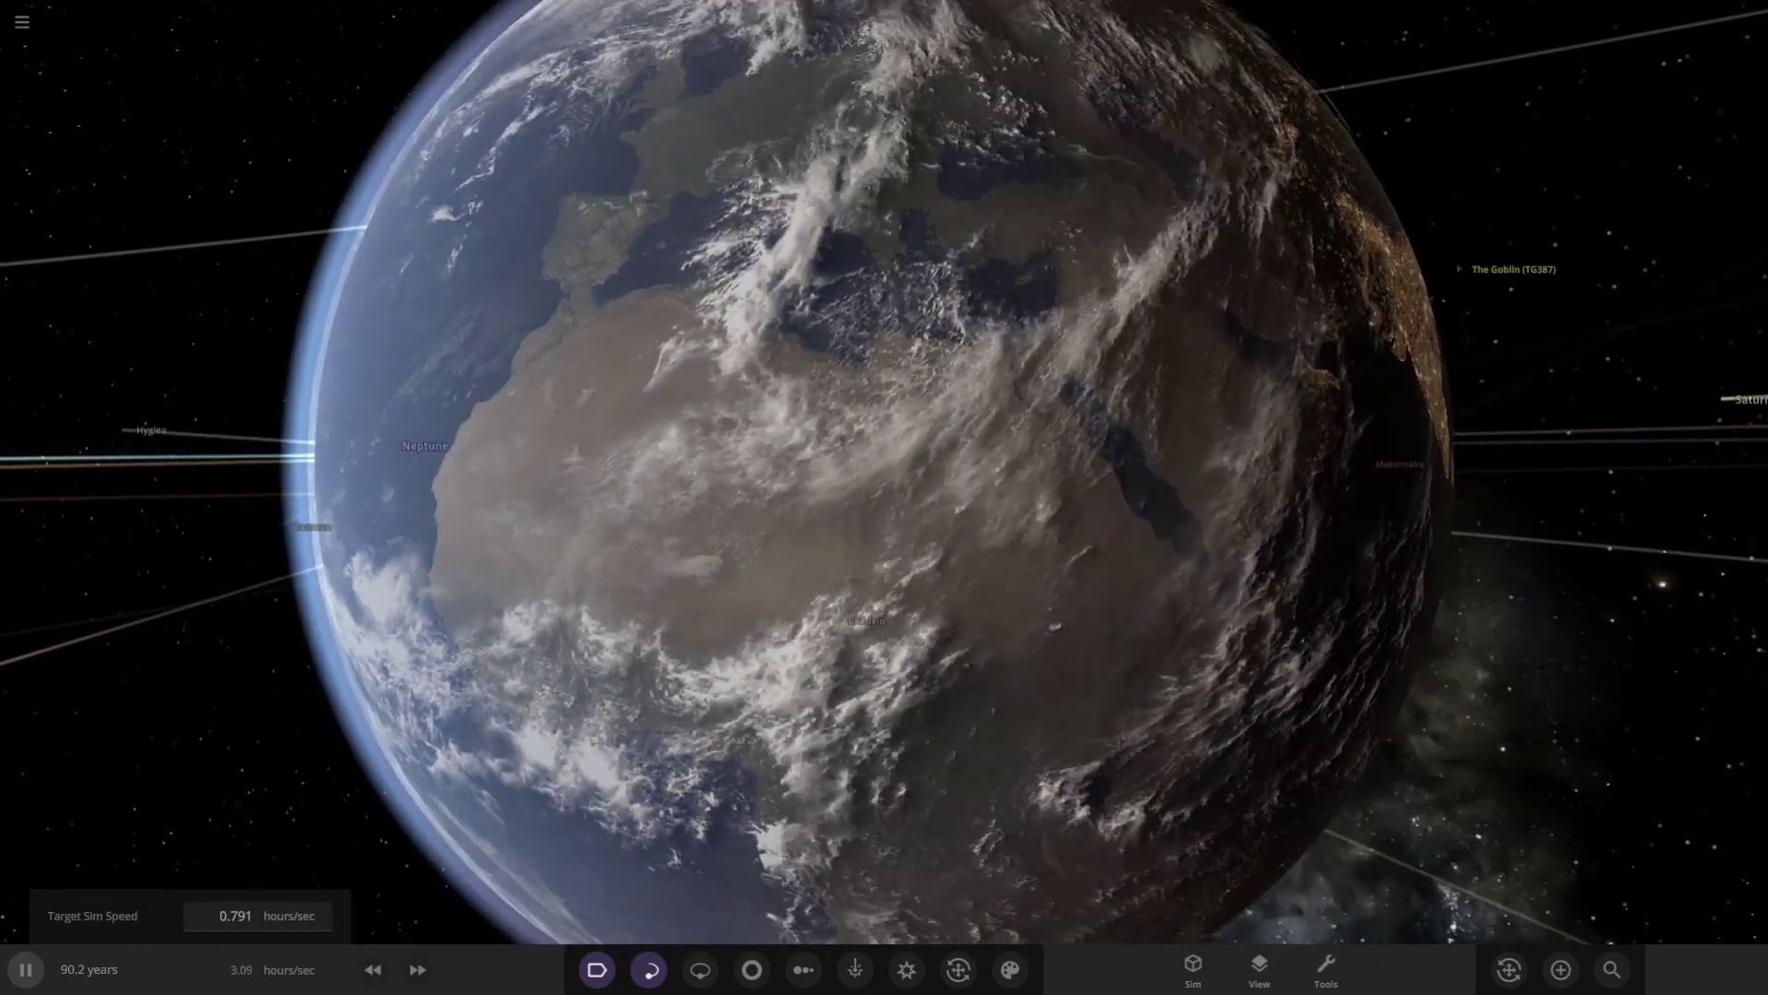
pyautogui.moveTo(884, 497); pyautogui.dragTo(967, 406)
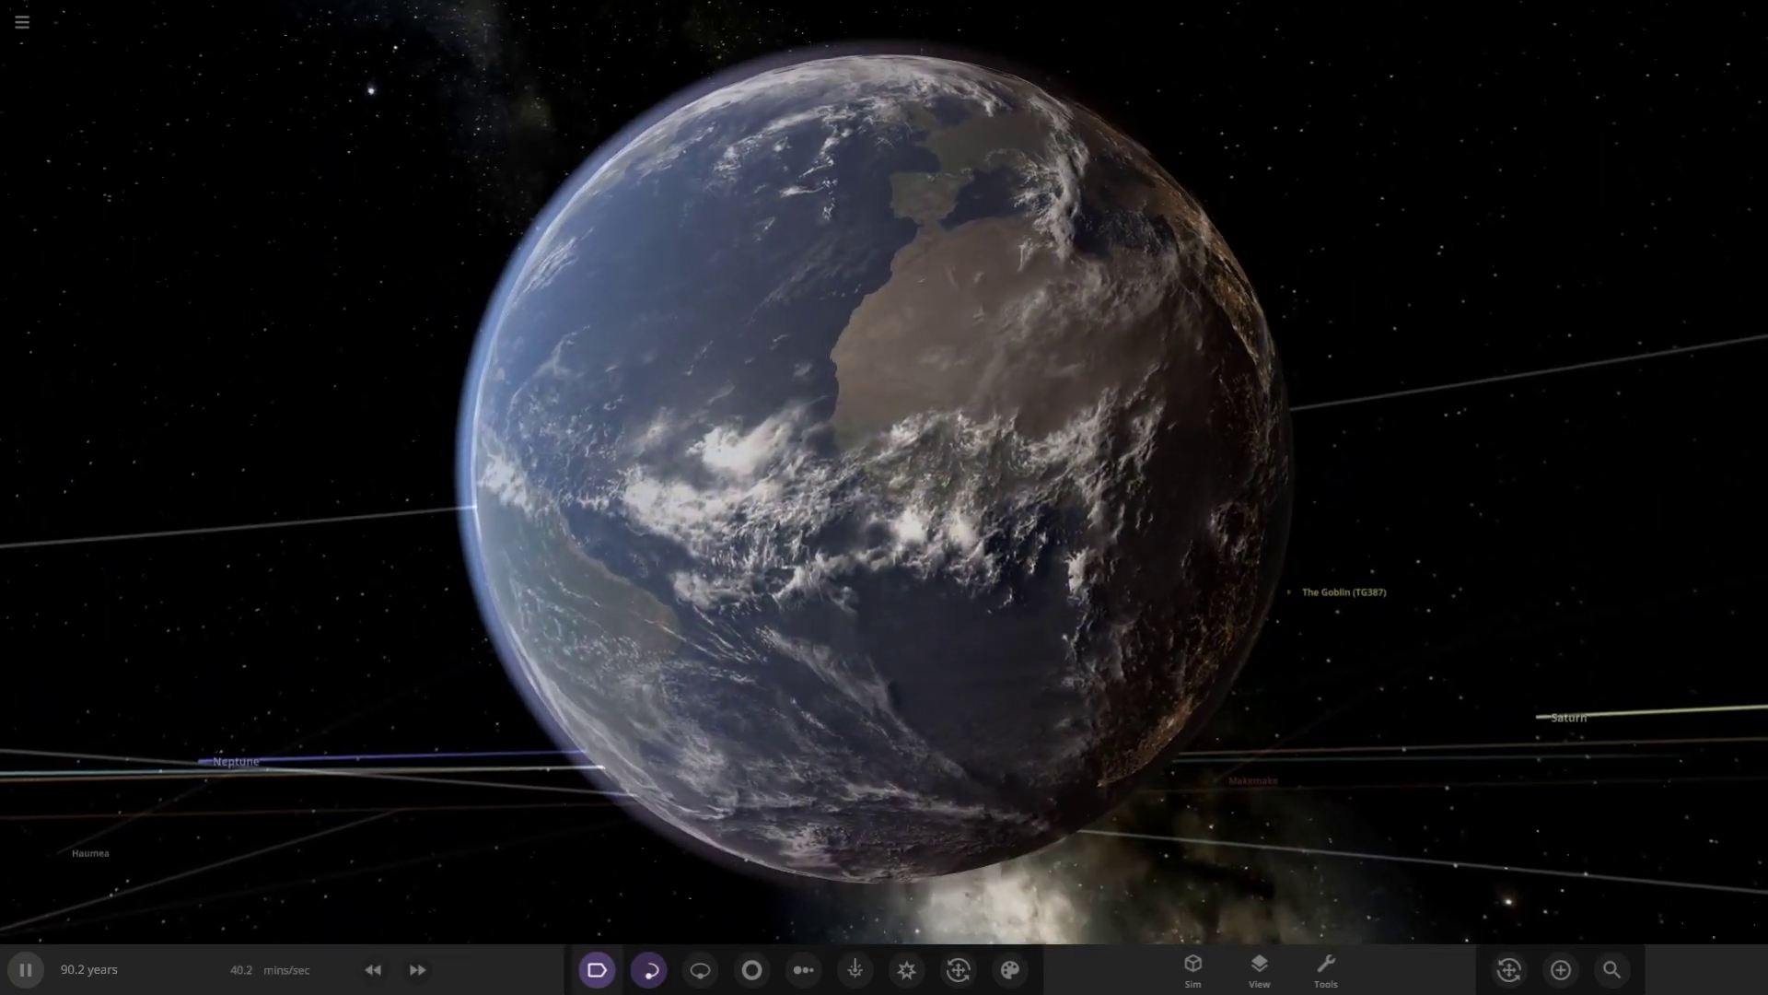
# - Hide the orbit trails and object labels around P BetterEarth
pyautogui.press('t')
pyautogui.press('l')
pyautogui.moveTo(884, 497); pyautogui.dragTo(1115, 581)
pyautogui.press('Right')
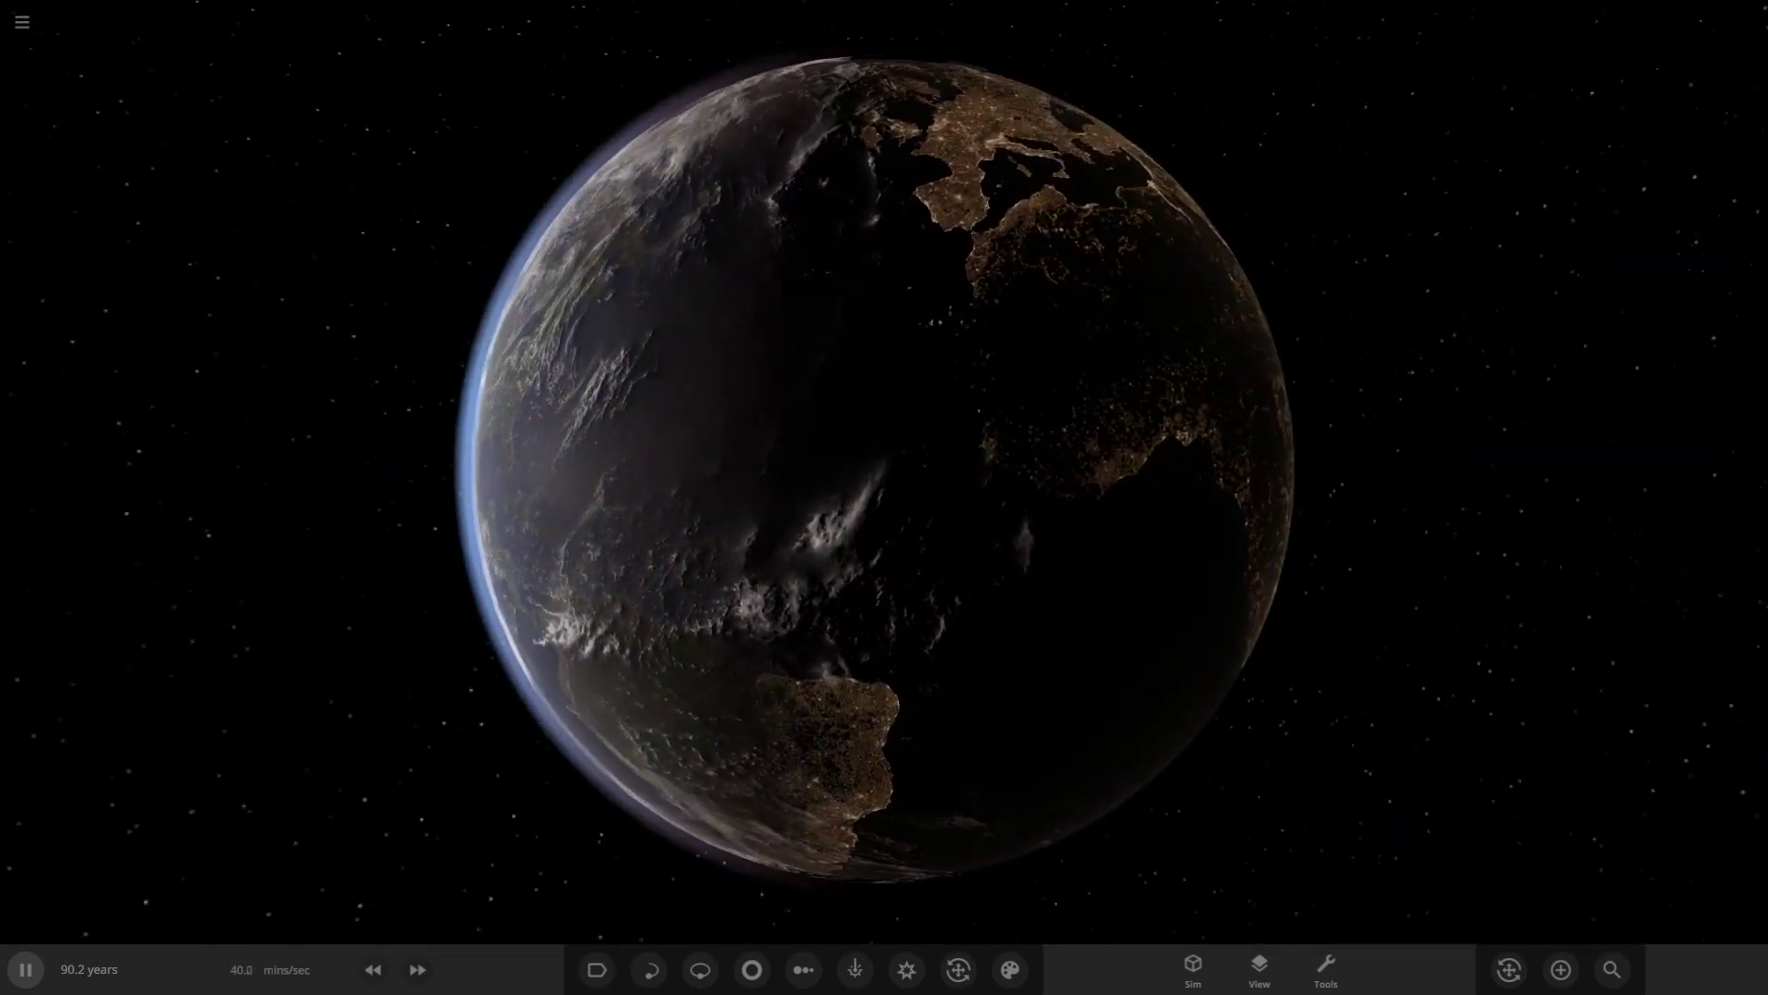
# - Examine P BetterEarth's city lights on the night side and its clouds on the day side
pyautogui.scroll(-3, 884, 470)
pyautogui.moveTo(884, 497); pyautogui.dragTo(898, 419)
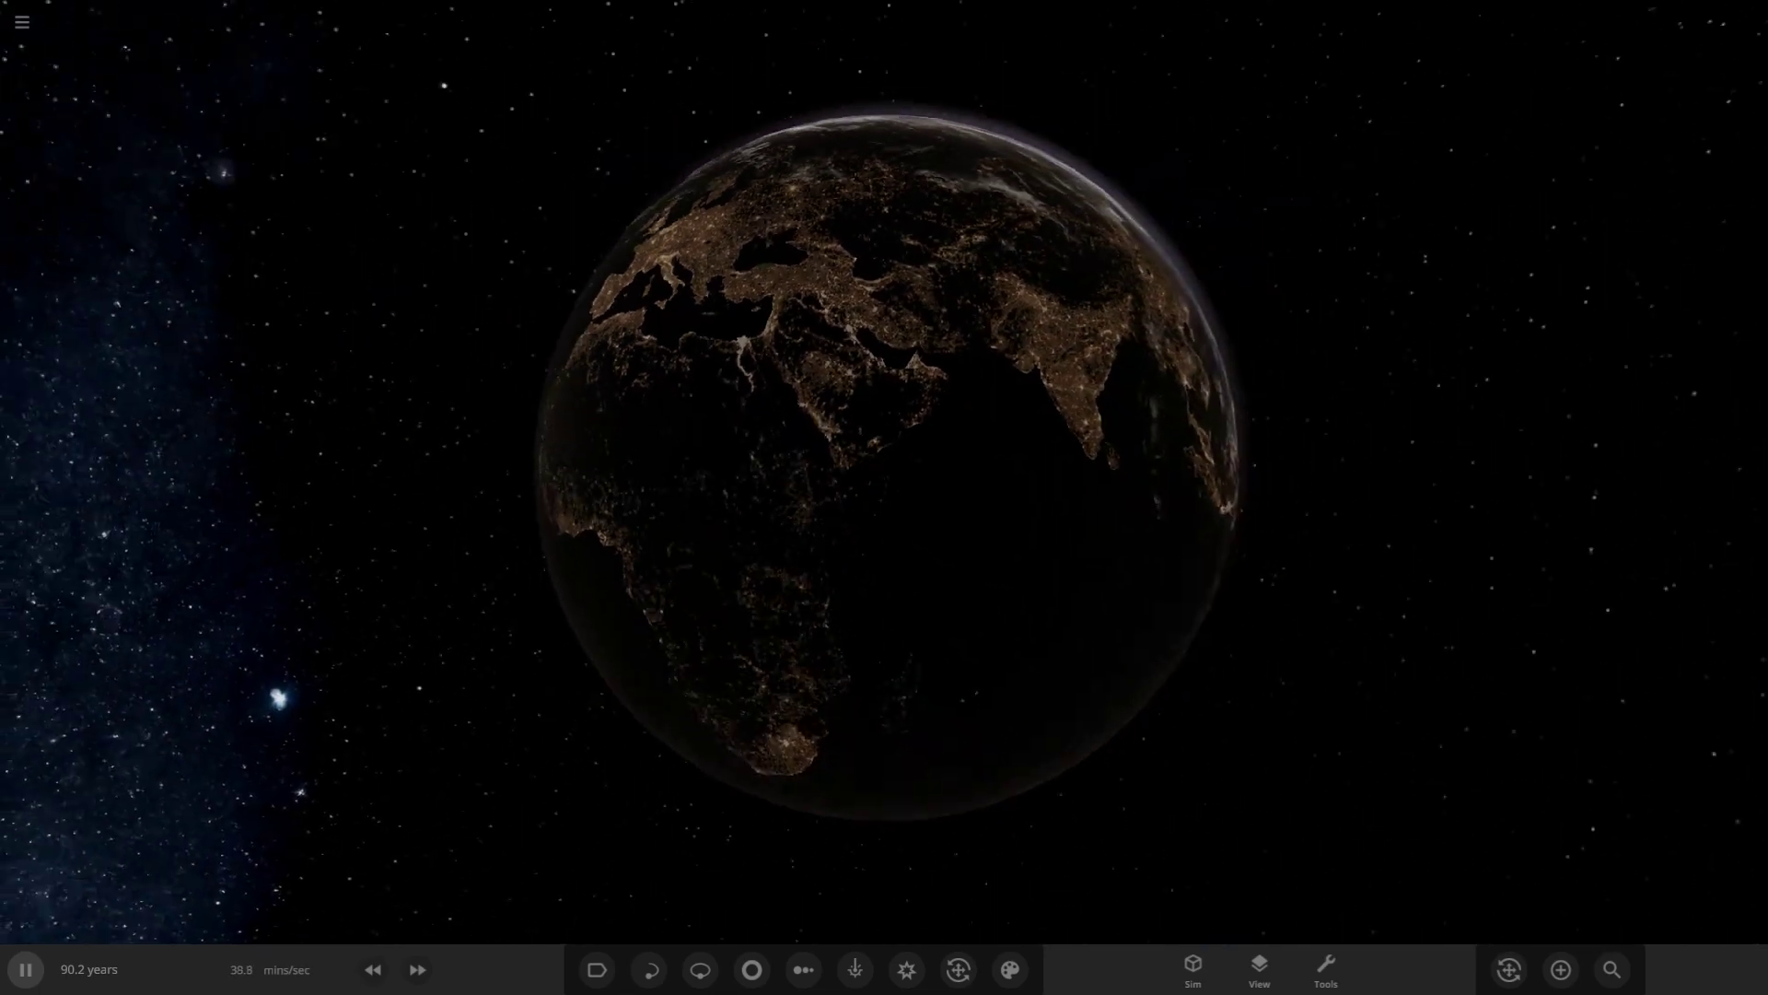
pyautogui.moveTo(884, 498); pyautogui.dragTo(1096, 451)
pyautogui.scroll(3, 884, 470)
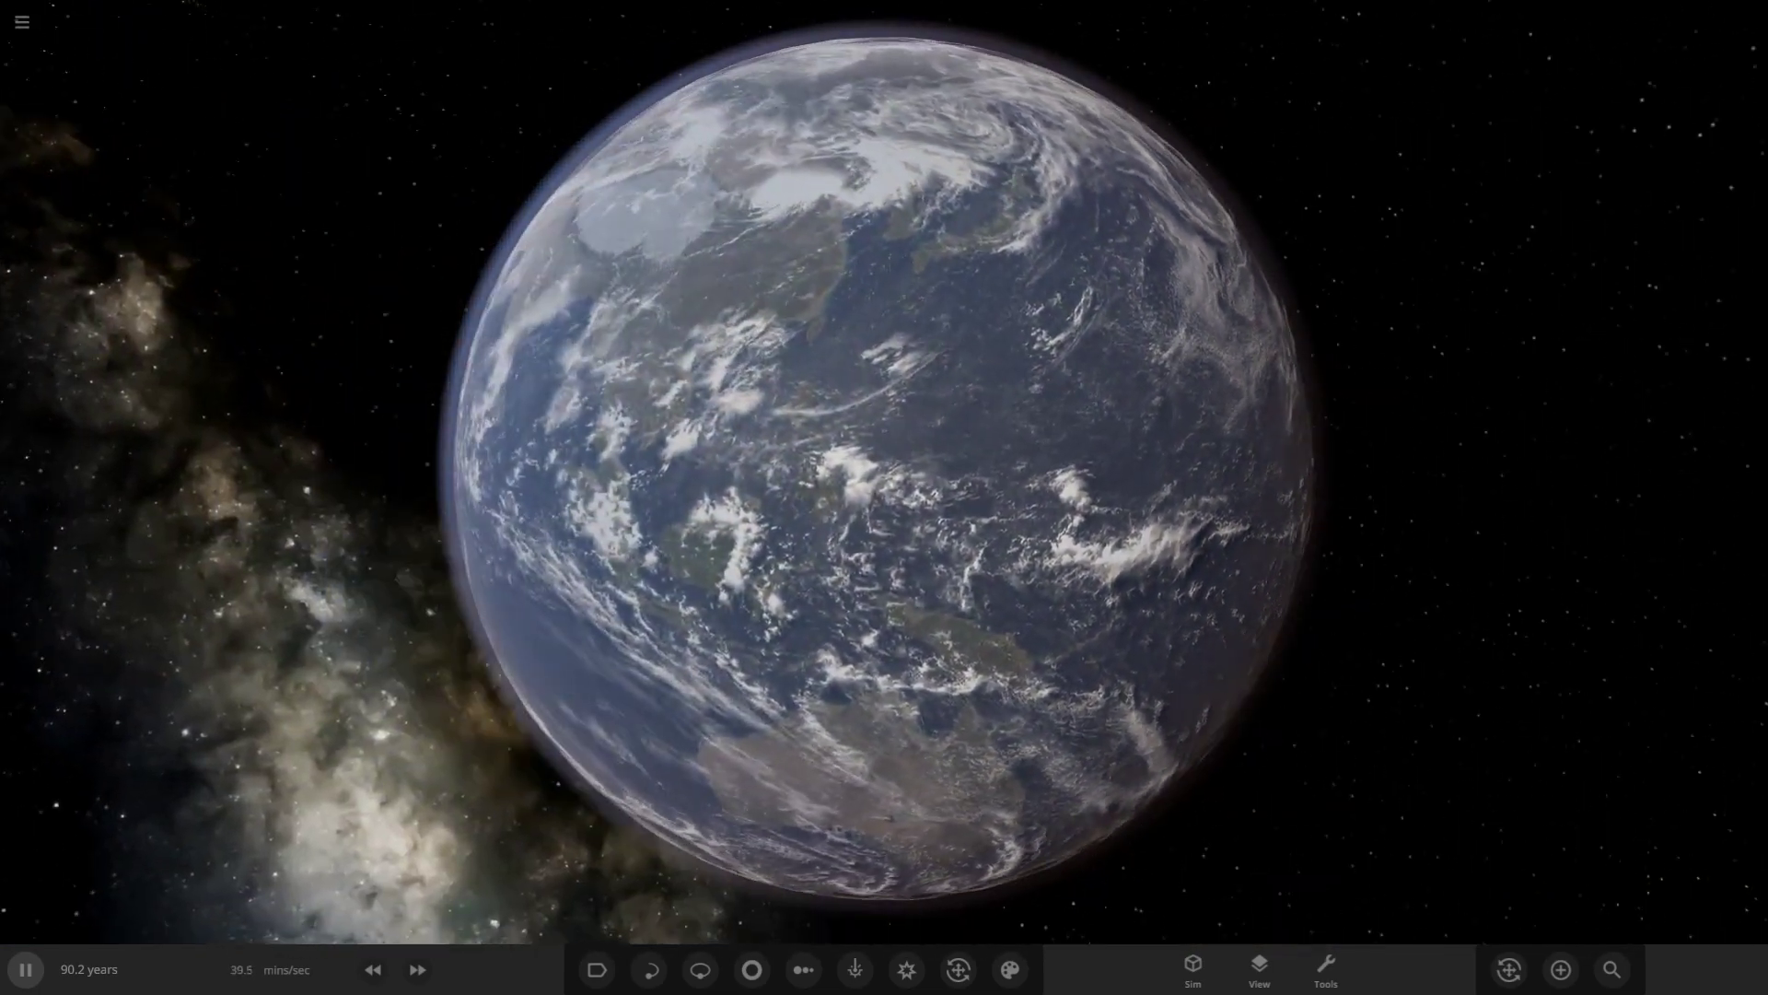
# - Open P BetterEarth's appearance settings and look through its layer and color options
pyautogui.scroll(-3, 884, 469)
pyautogui.click(884, 470)
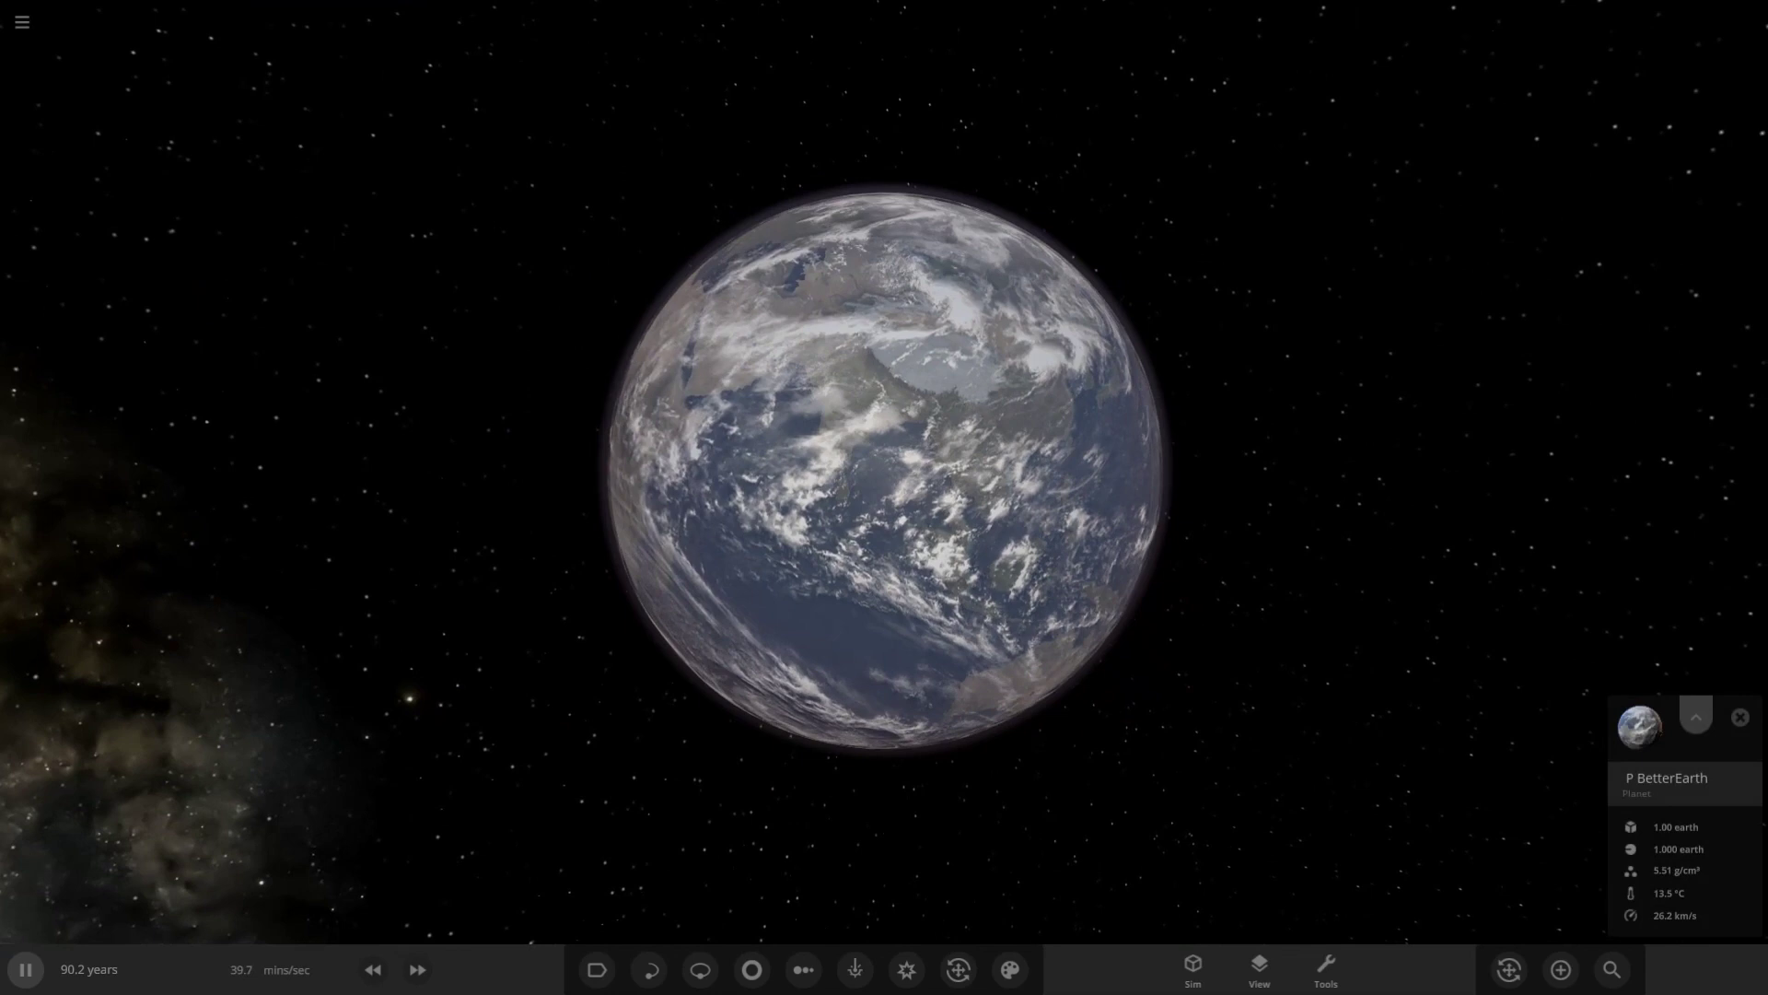
pyautogui.click(1695, 717)
pyautogui.click(1677, 311)
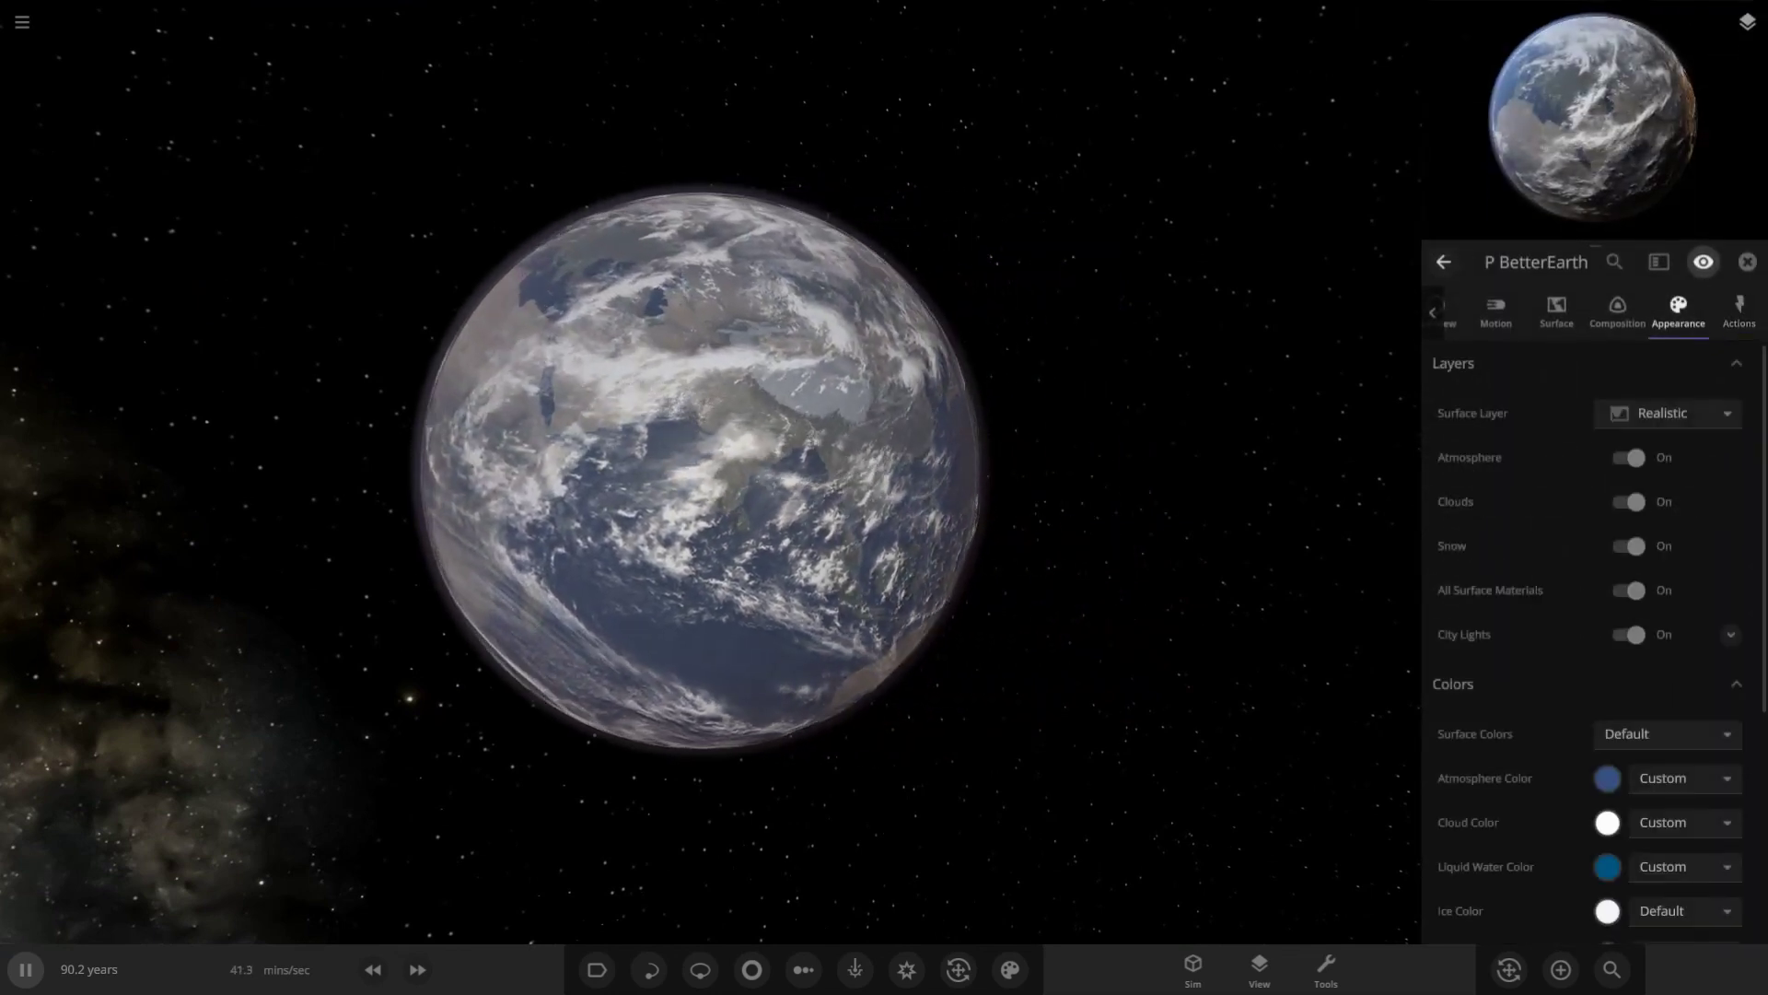
pyautogui.scroll(-2, 1594, 640)
pyautogui.click(1607, 625)
pyautogui.moveTo(1503, 619); pyautogui.dragTo(1560, 963)
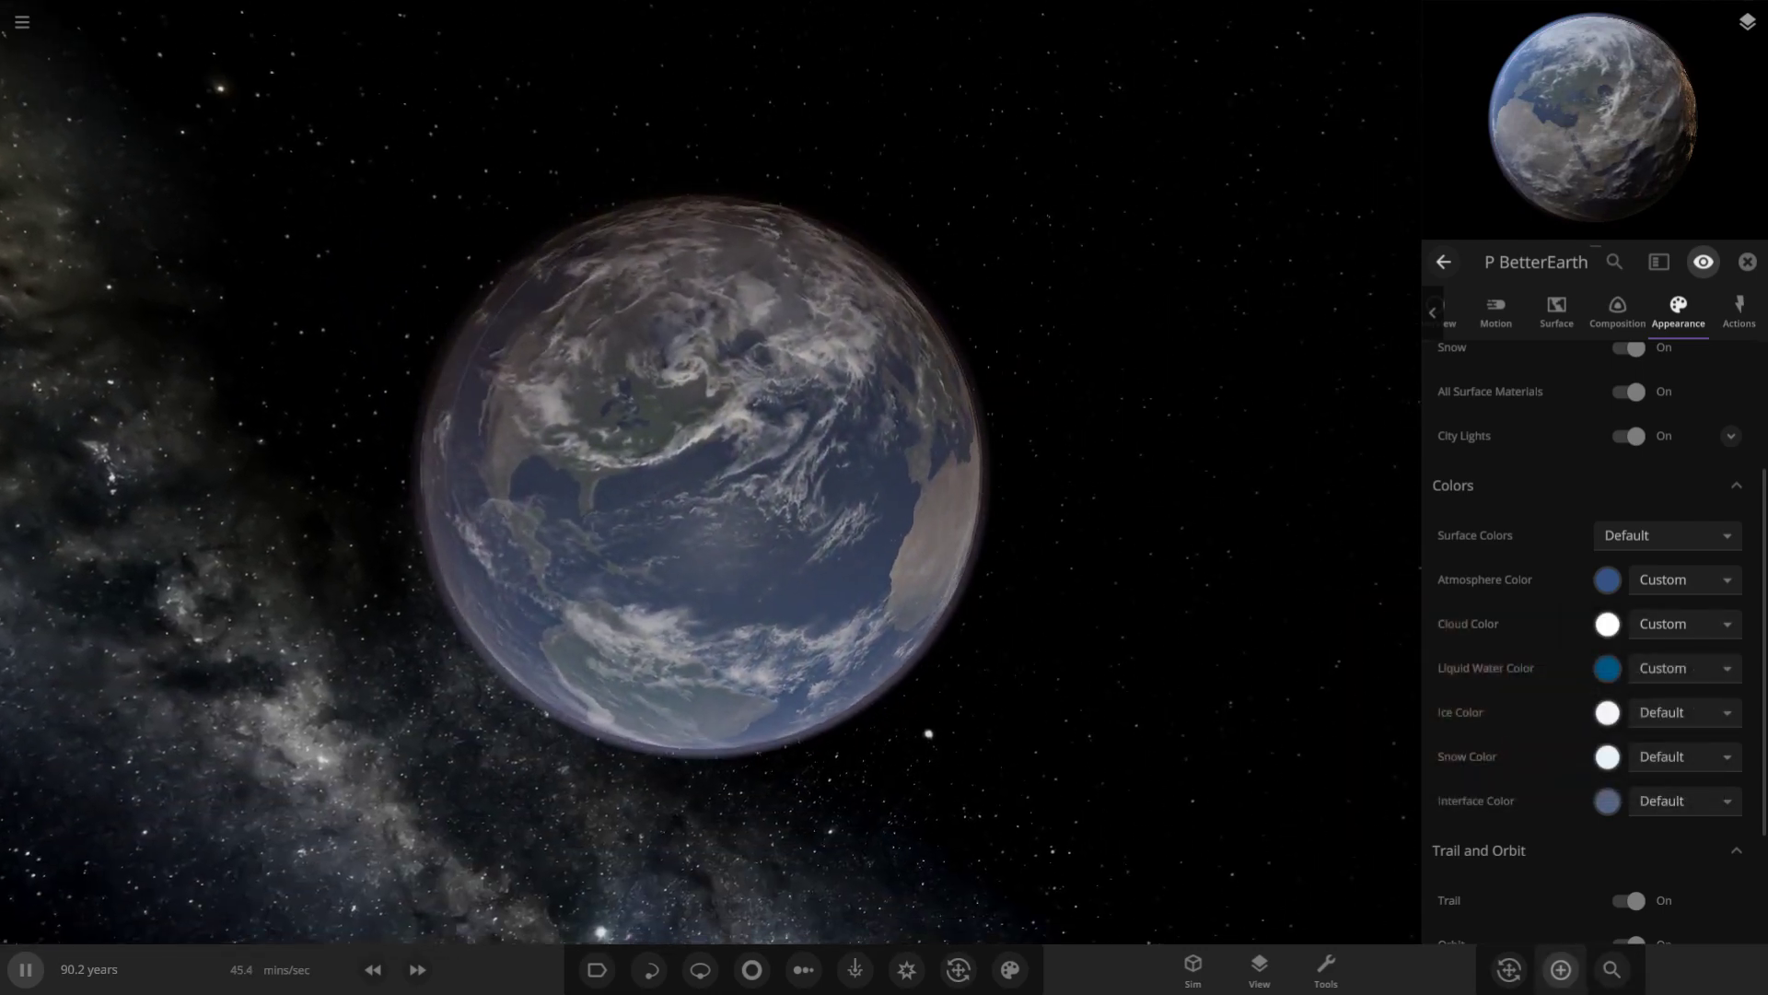
# - Add a second P BetterEarth in orbit around the first and resume the simulation
pyautogui.click(1560, 969)
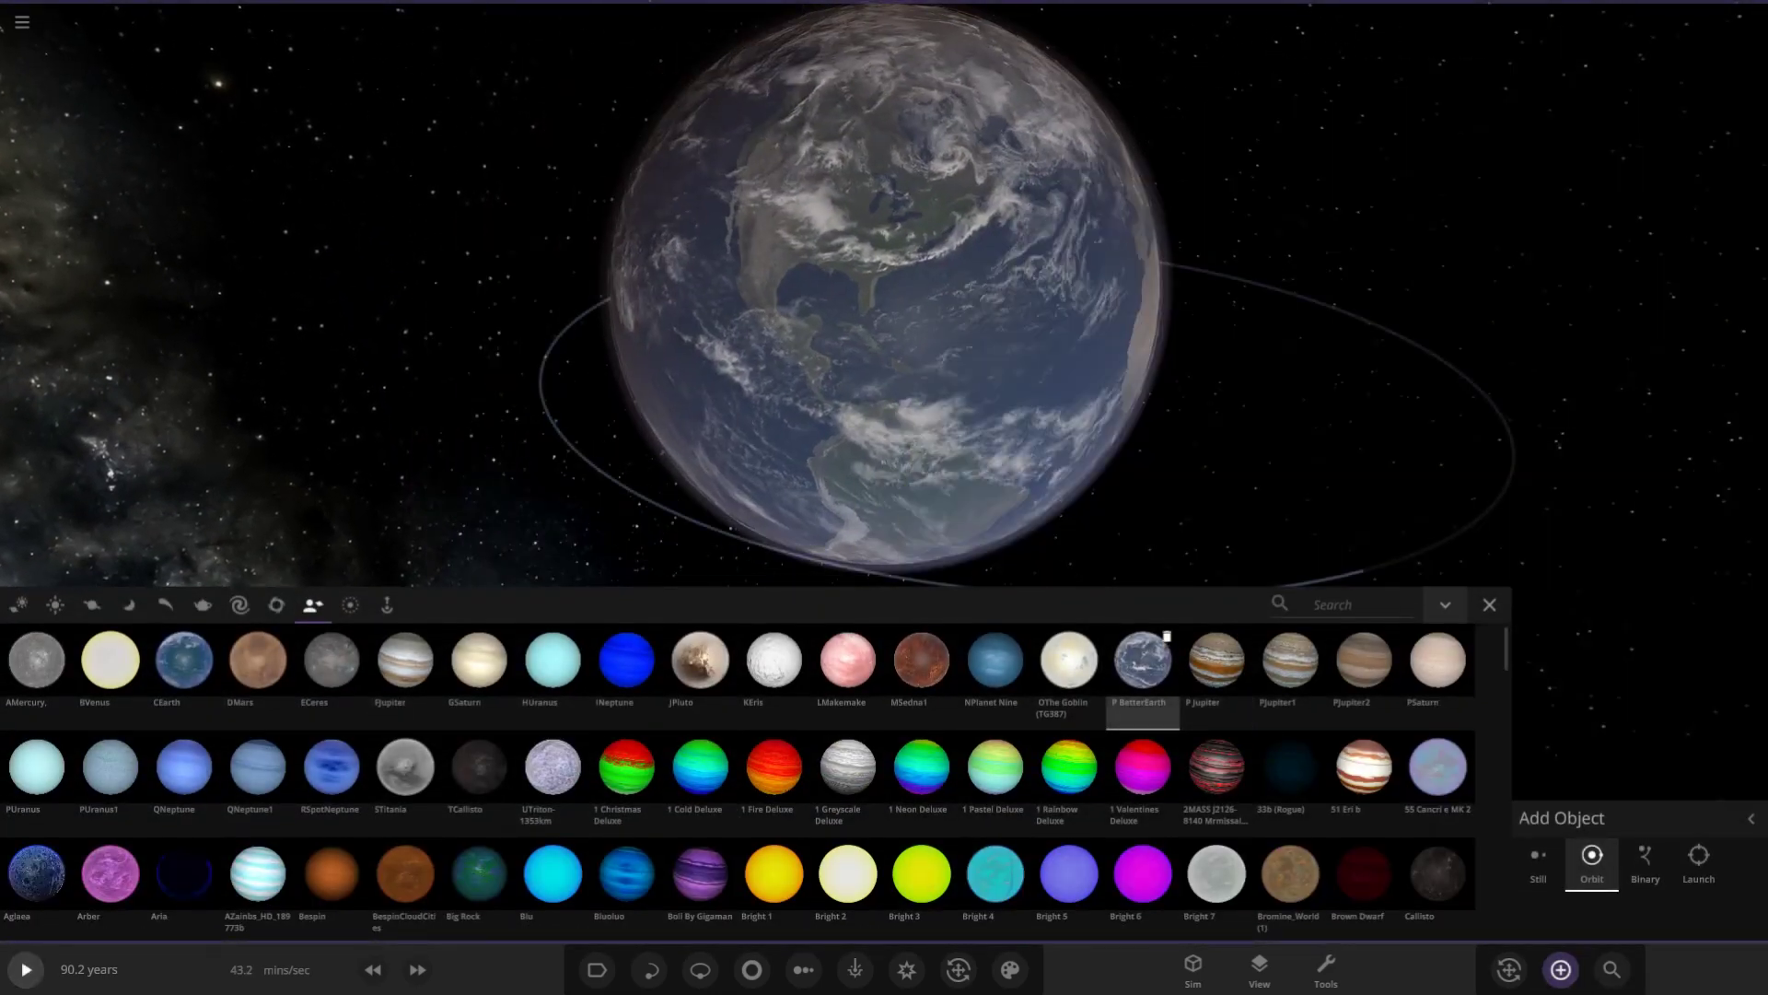
pyautogui.click(1497, 272)
pyautogui.scroll(-5, 396, 318)
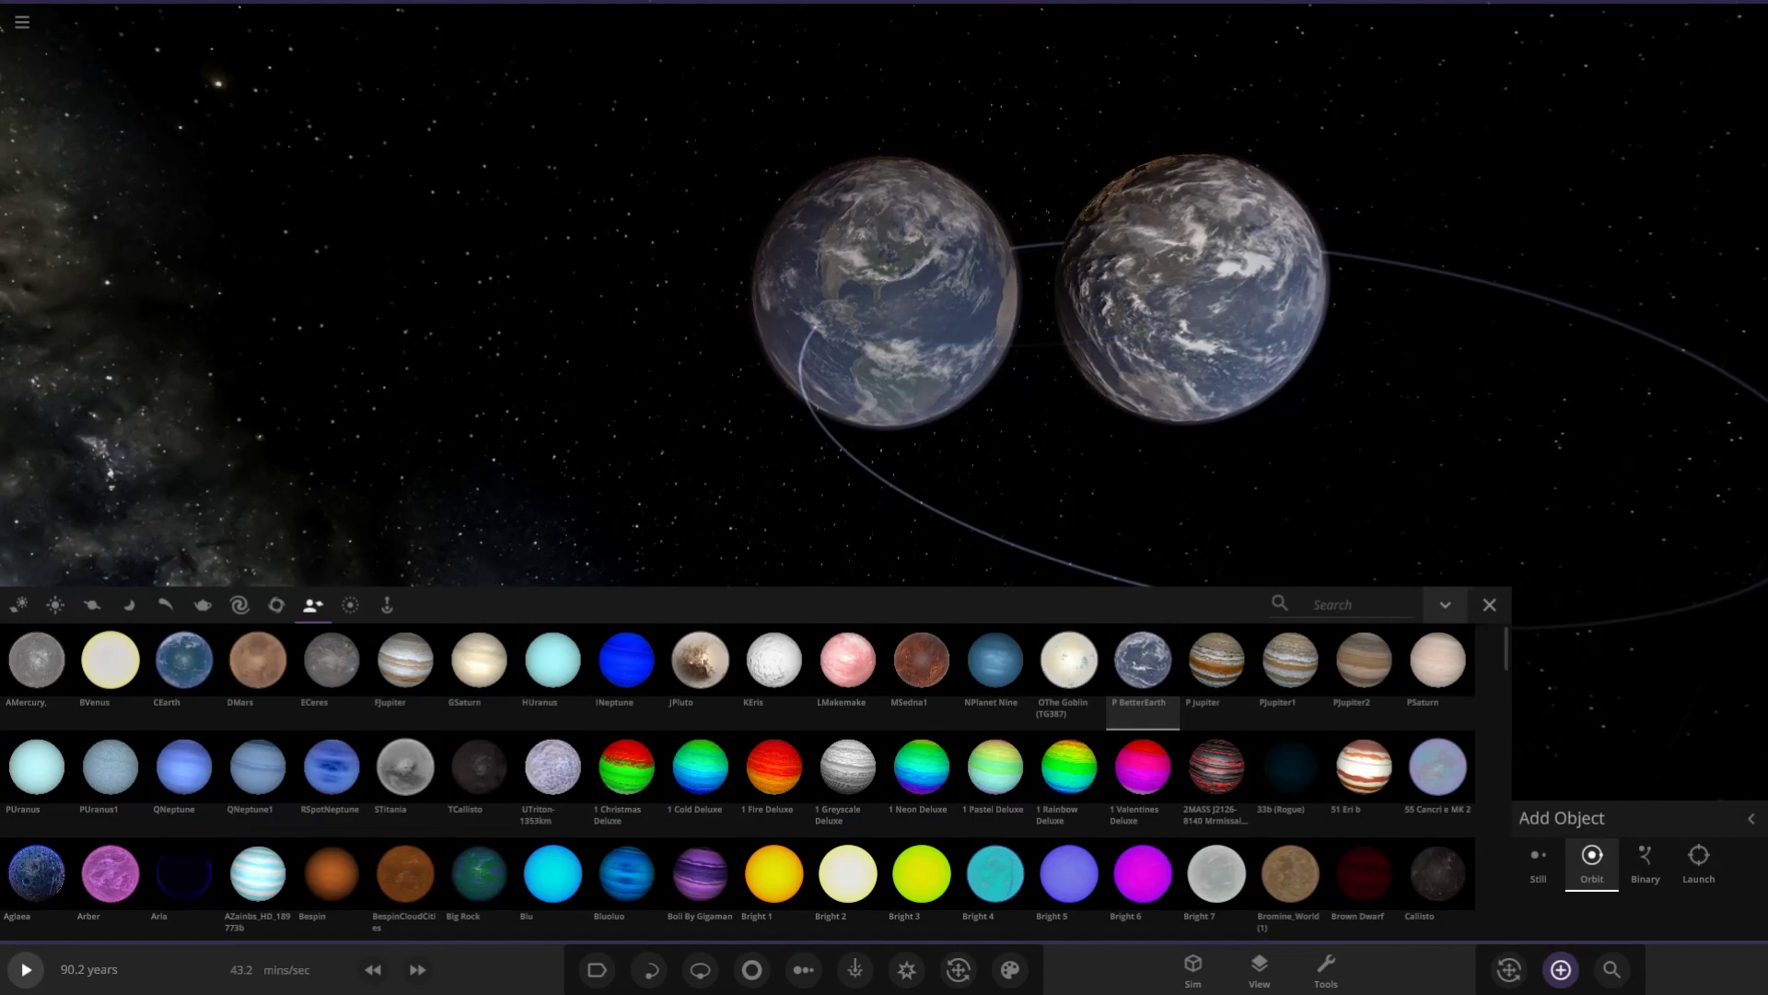
pyautogui.click(1489, 605)
pyautogui.moveTo(1381, 479); pyautogui.dragTo(1022, 484)
pyautogui.press('space')
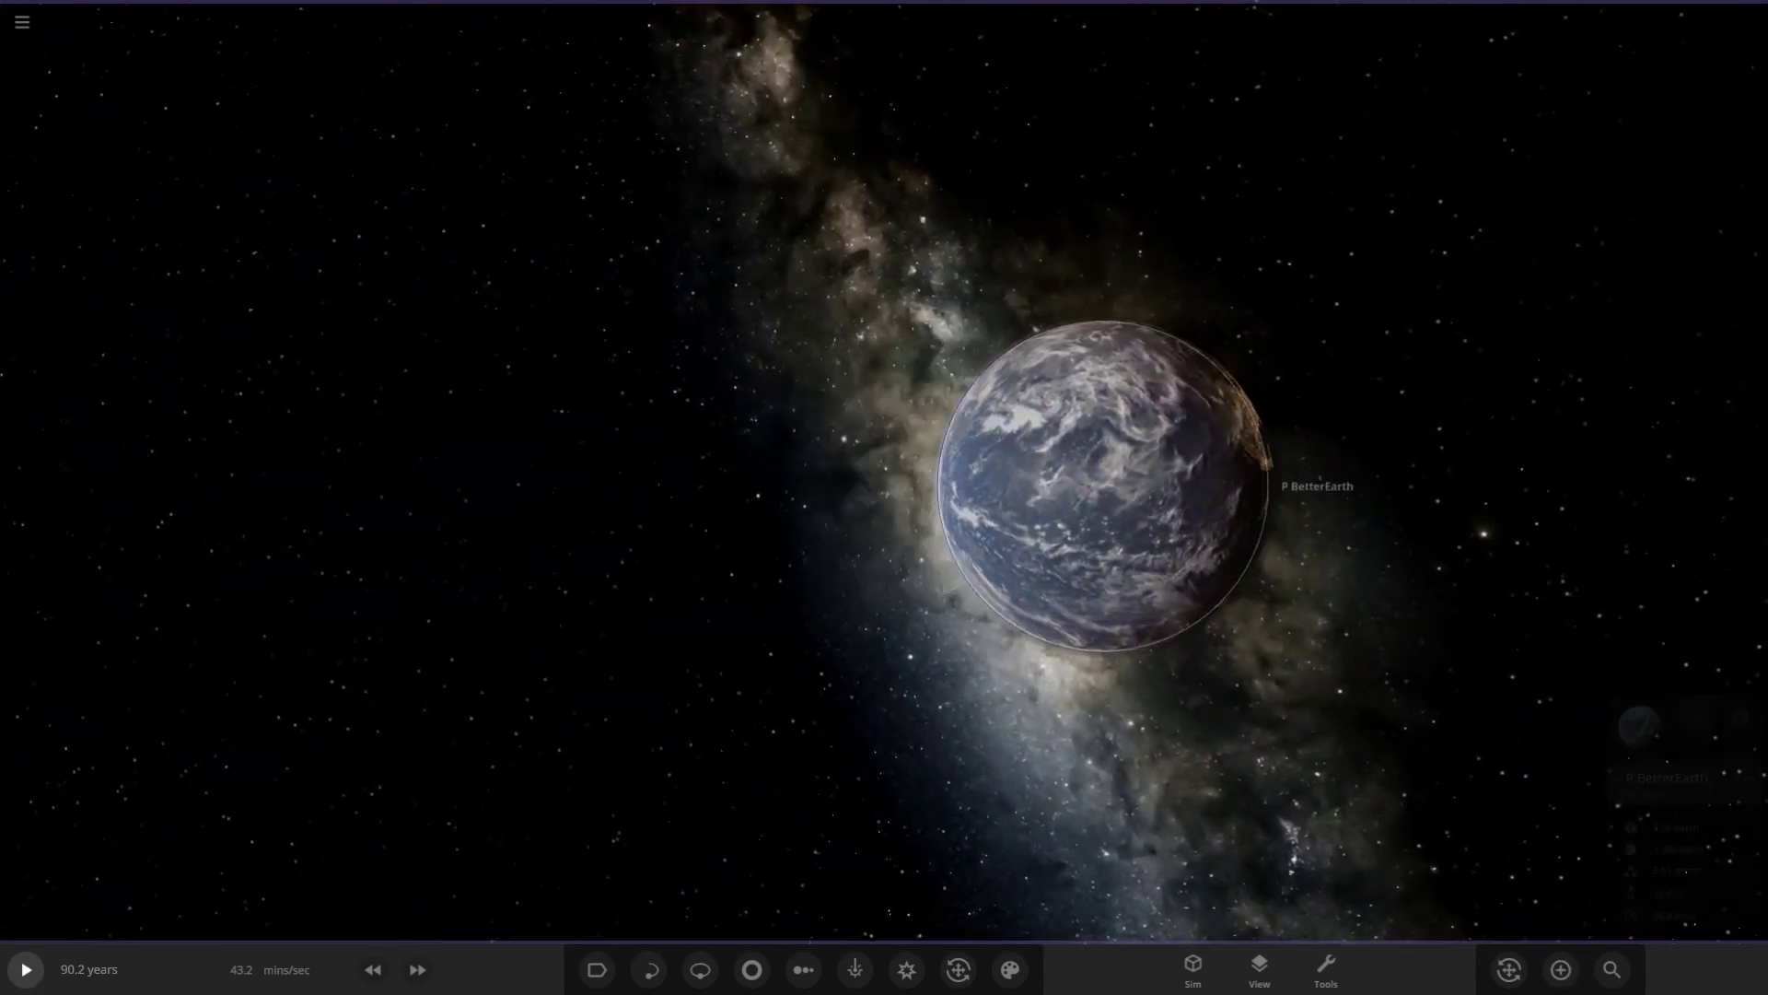
# - Set P BetterEarth's atmosphere color to bright blue #015DFE
pyautogui.click(1696, 717)
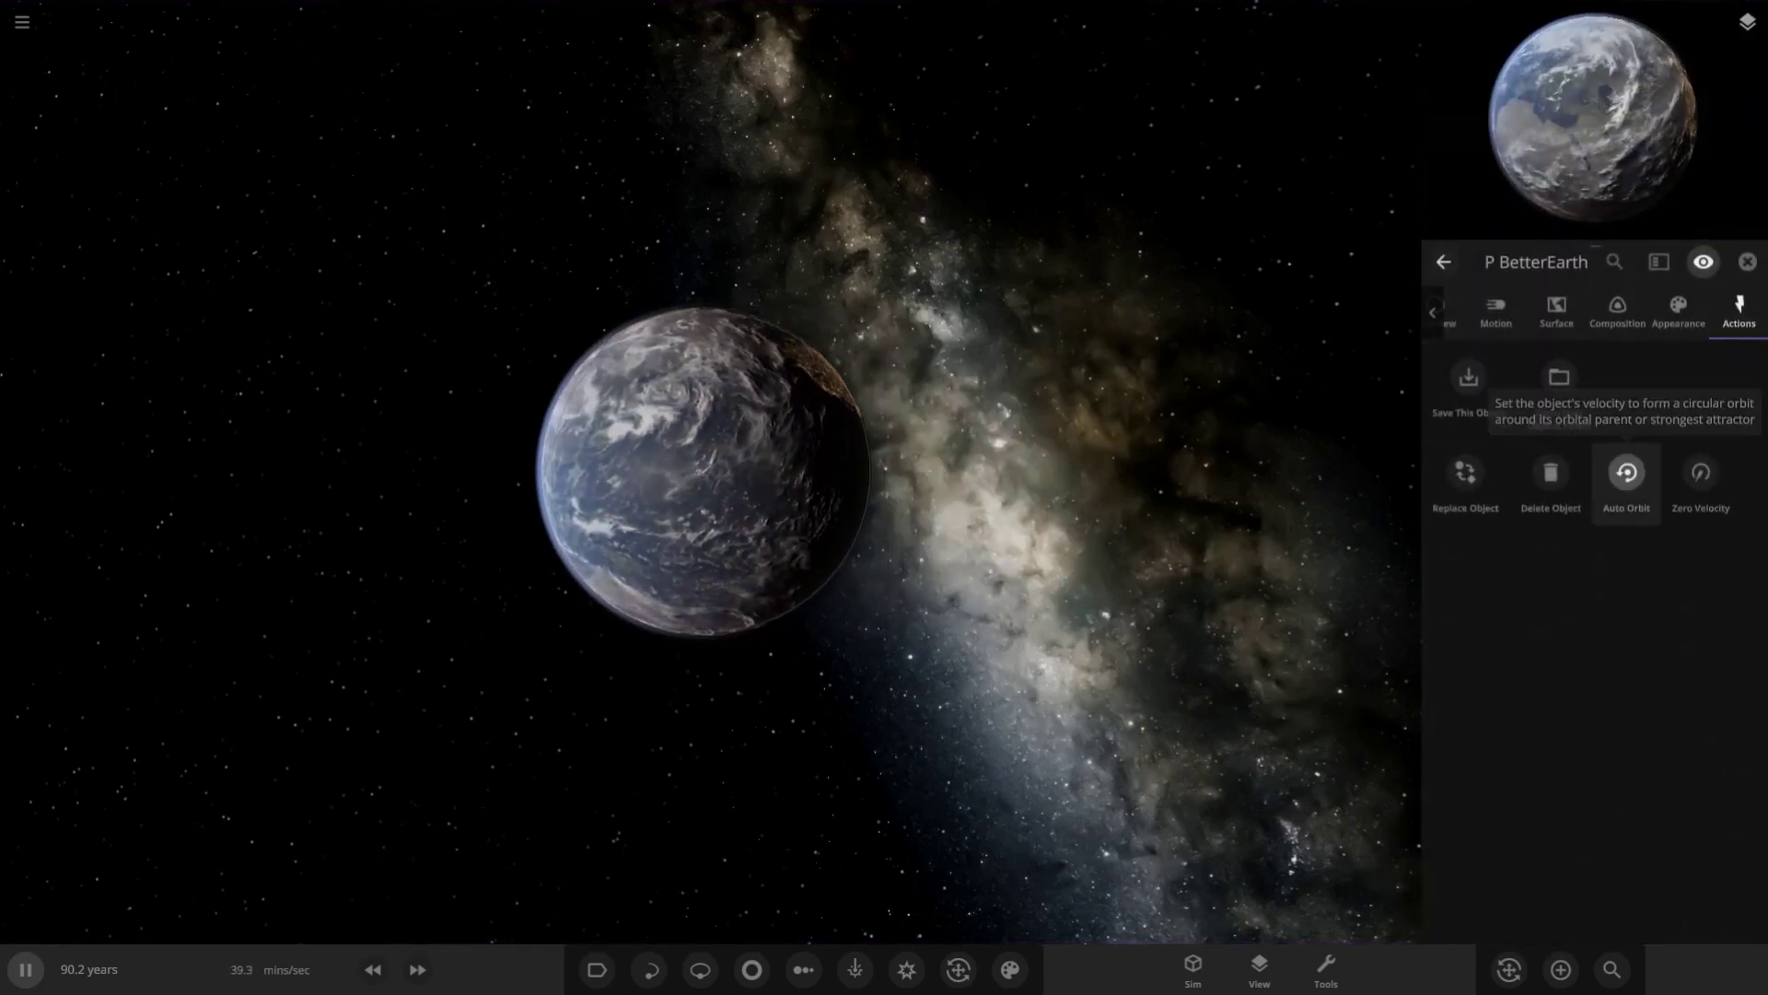
pyautogui.click(1678, 311)
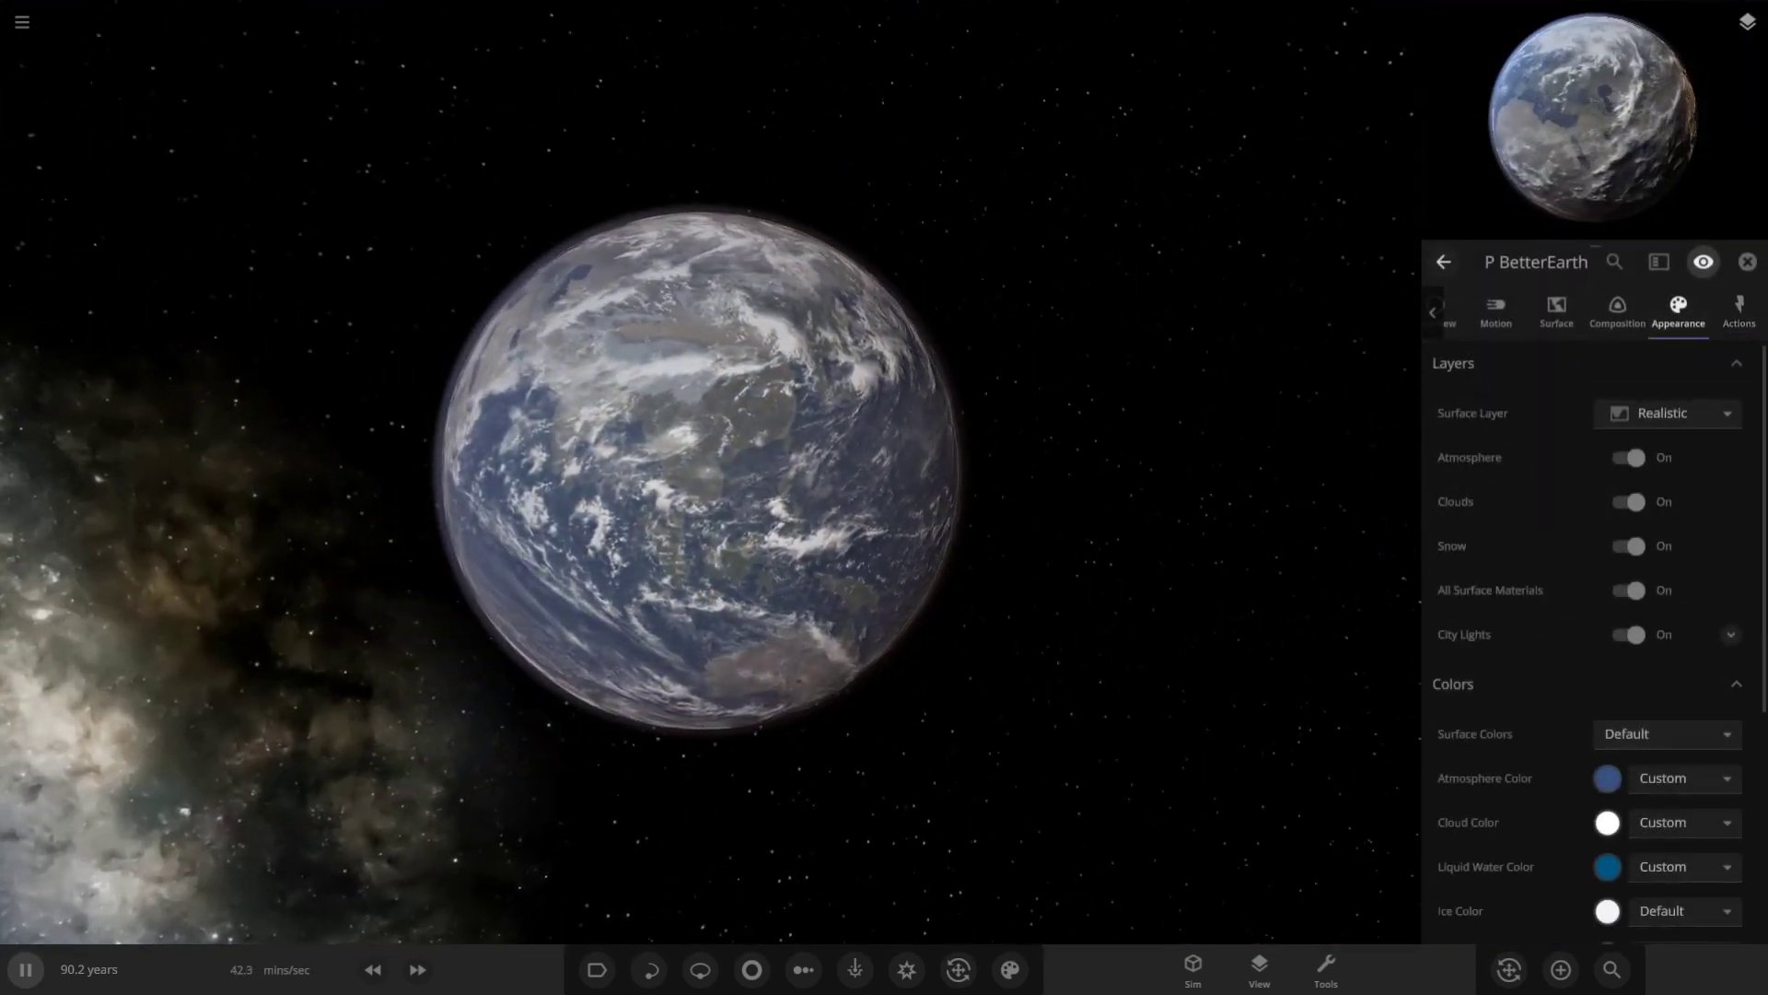
pyautogui.click(1607, 778)
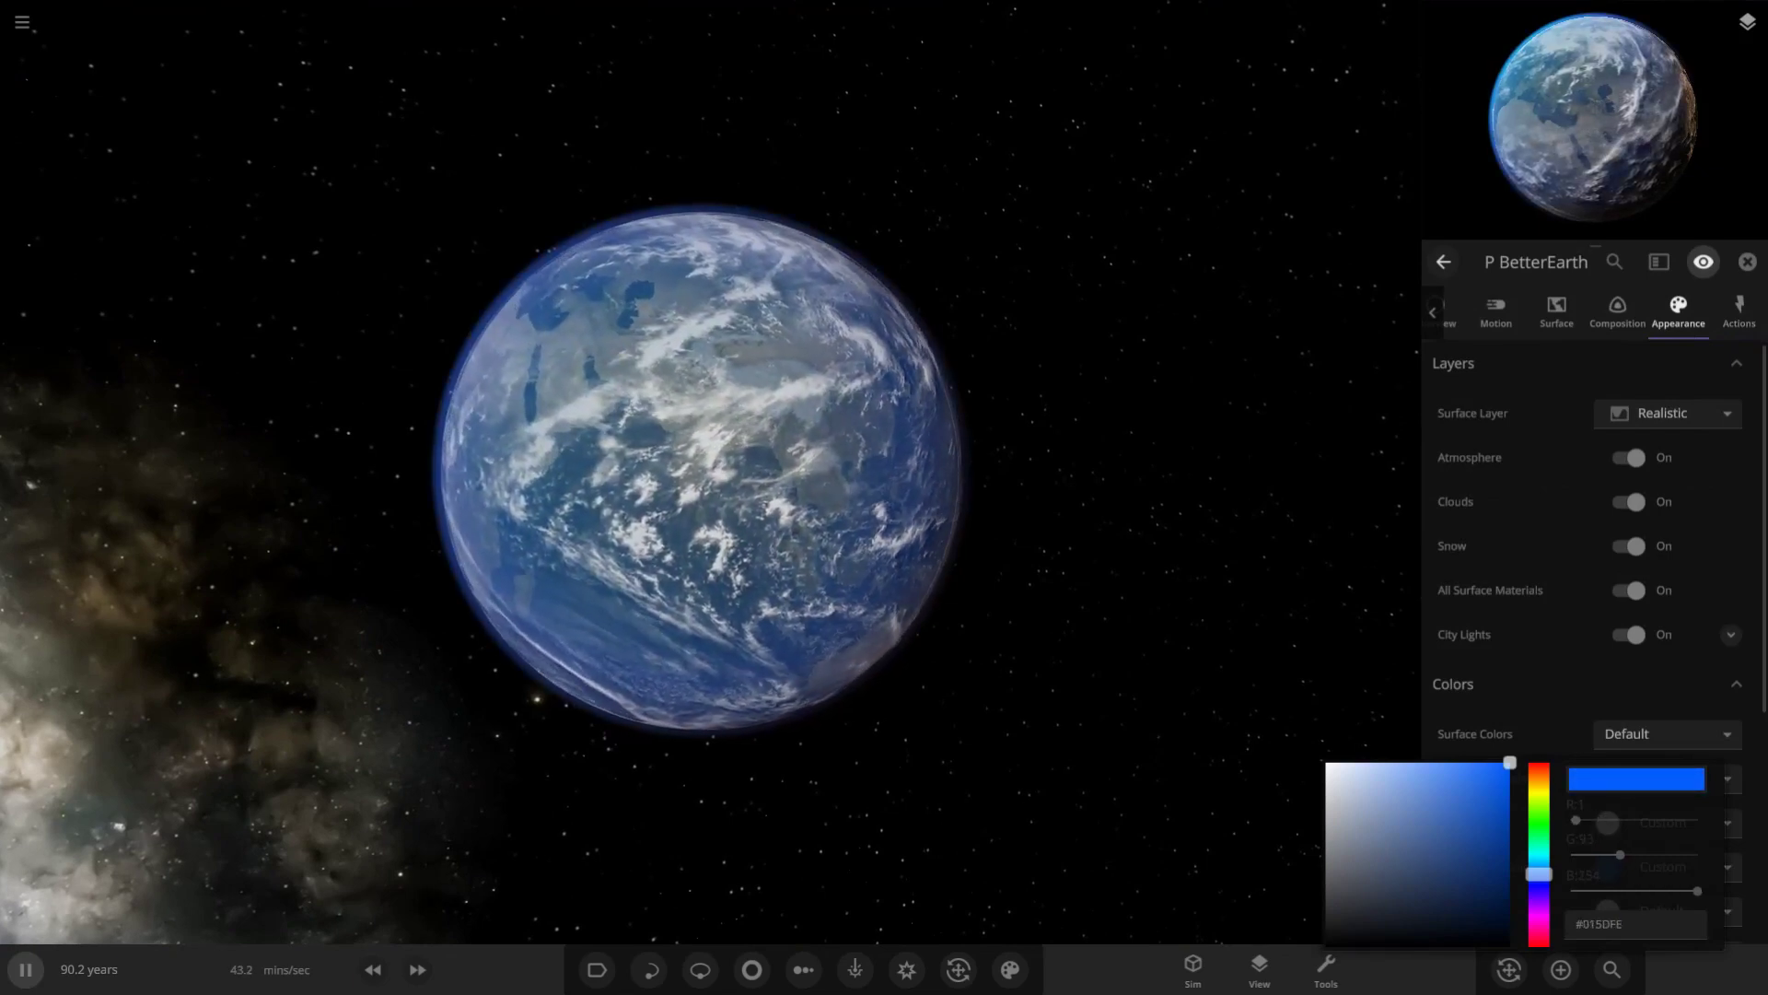
pyautogui.moveTo(699, 552); pyautogui.dragTo(1087, 553)
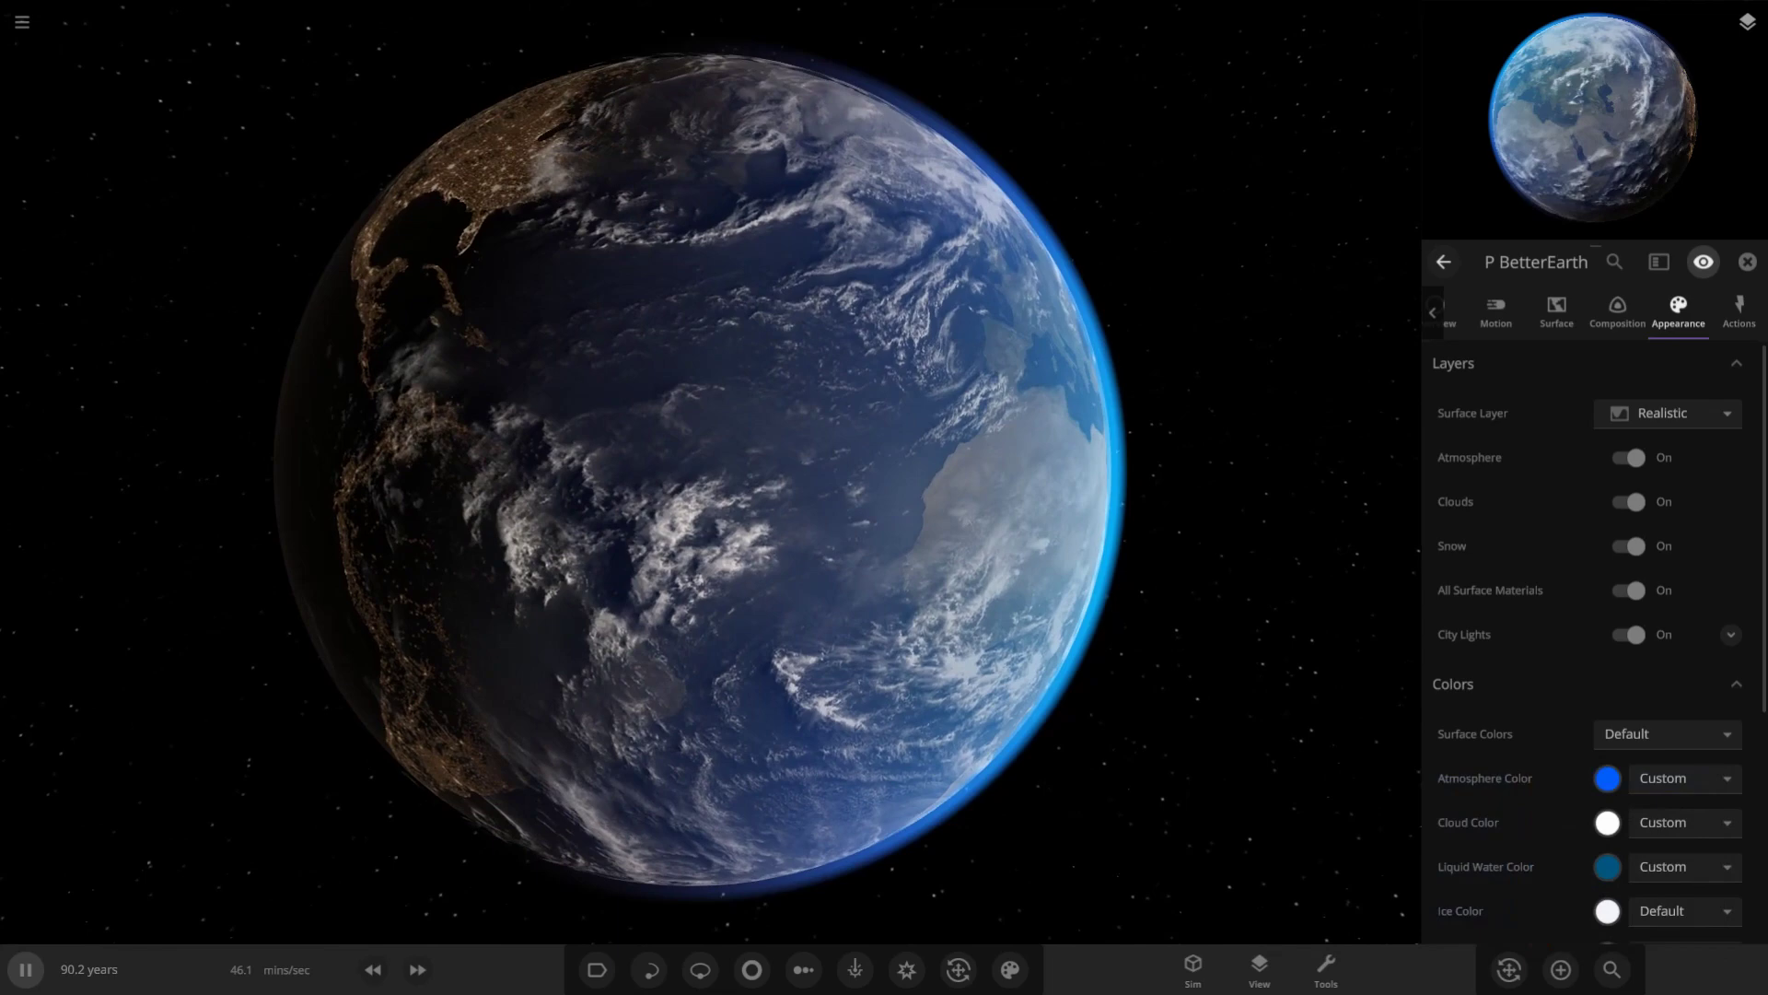
# - Shift P BetterEarth's atmosphere color to a slightly deeper blue hue
pyautogui.click(1607, 778)
pyautogui.moveTo(1539, 874); pyautogui.dragTo(1538, 877)
pyautogui.scroll(-4, 921, 498)
pyautogui.moveTo(921, 497); pyautogui.dragTo(995, 498)
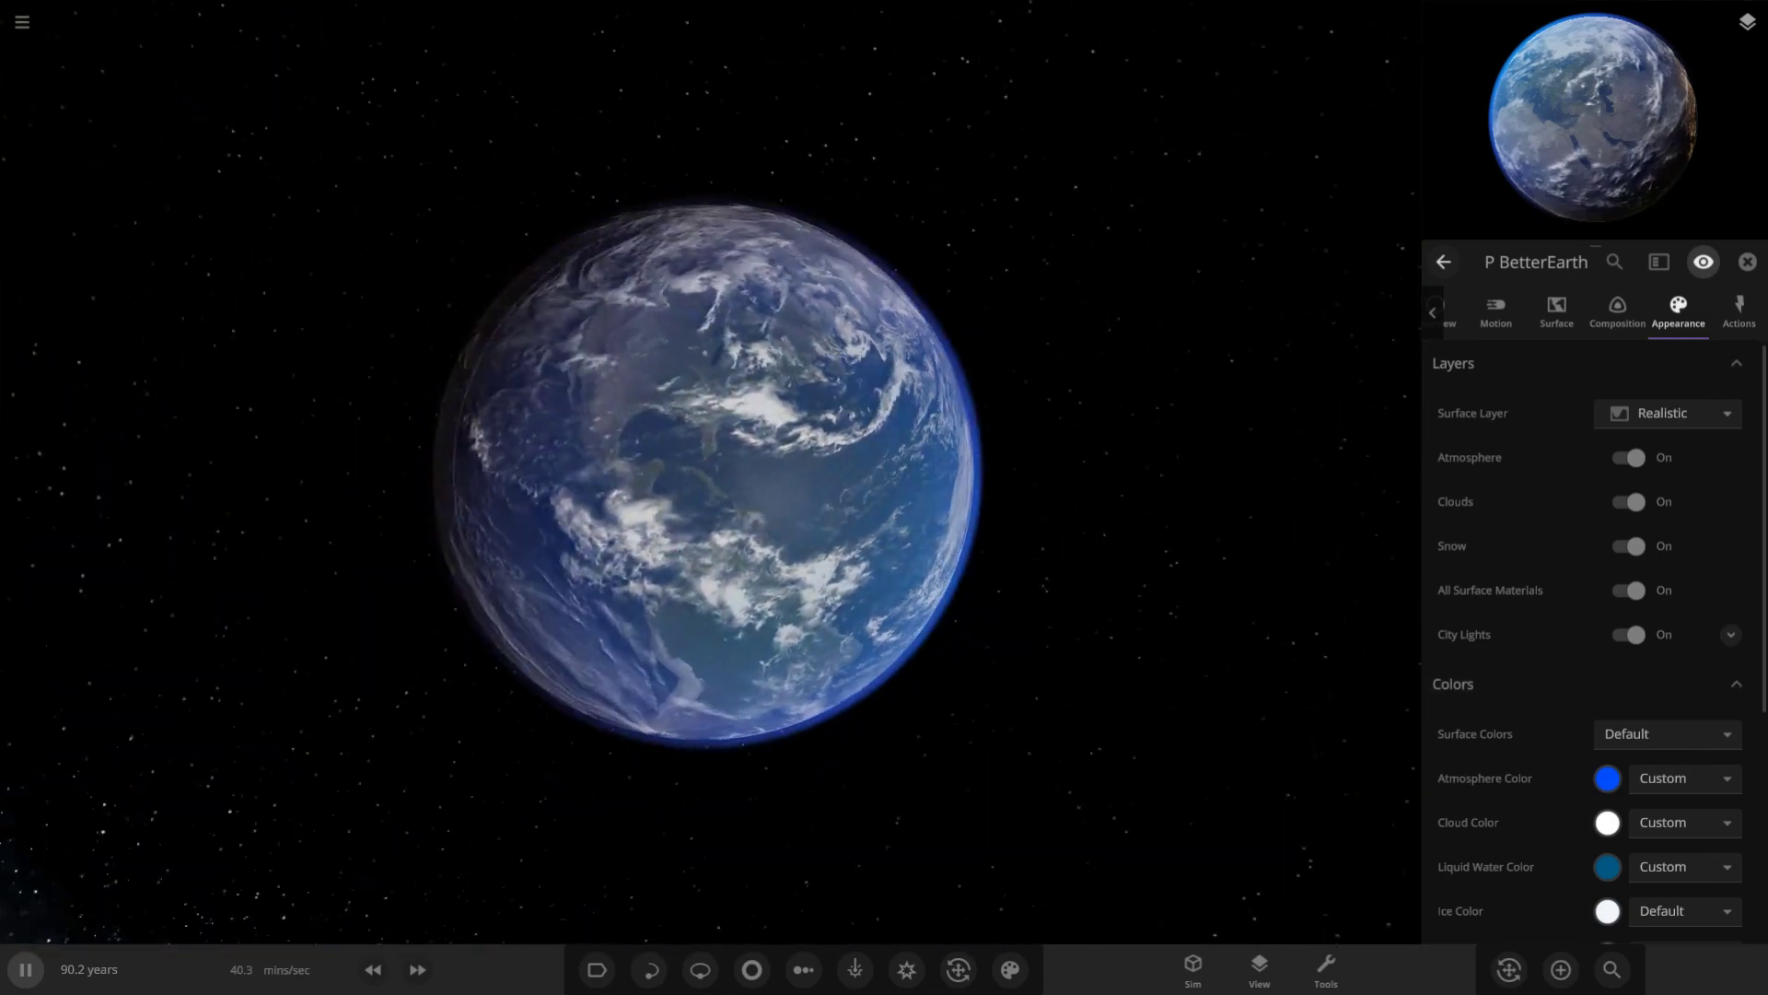
# - Set P BetterEarth's atmosphere color to near-white #FEFEFE and view the planet
pyautogui.click(1607, 778)
pyautogui.moveTo(1509, 762); pyautogui.dragTo(1325, 763)
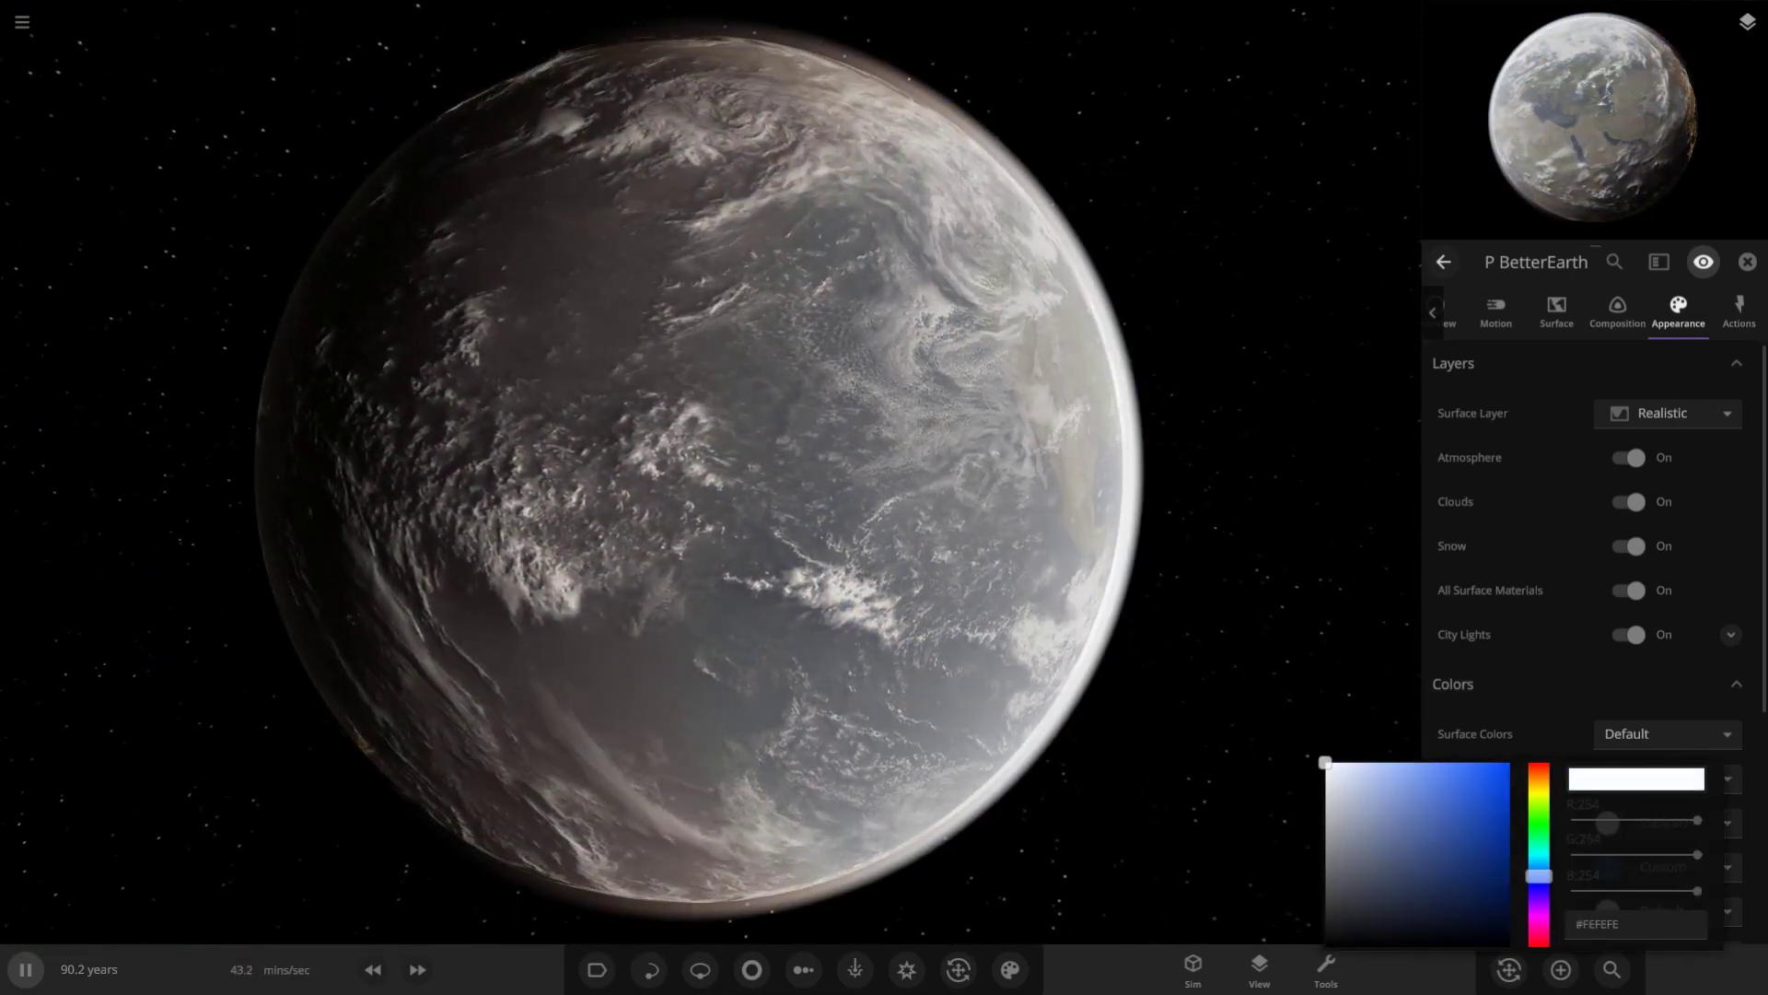
pyautogui.moveTo(921, 497); pyautogui.dragTo(1059, 497)
pyautogui.scroll(-4, 699, 497)
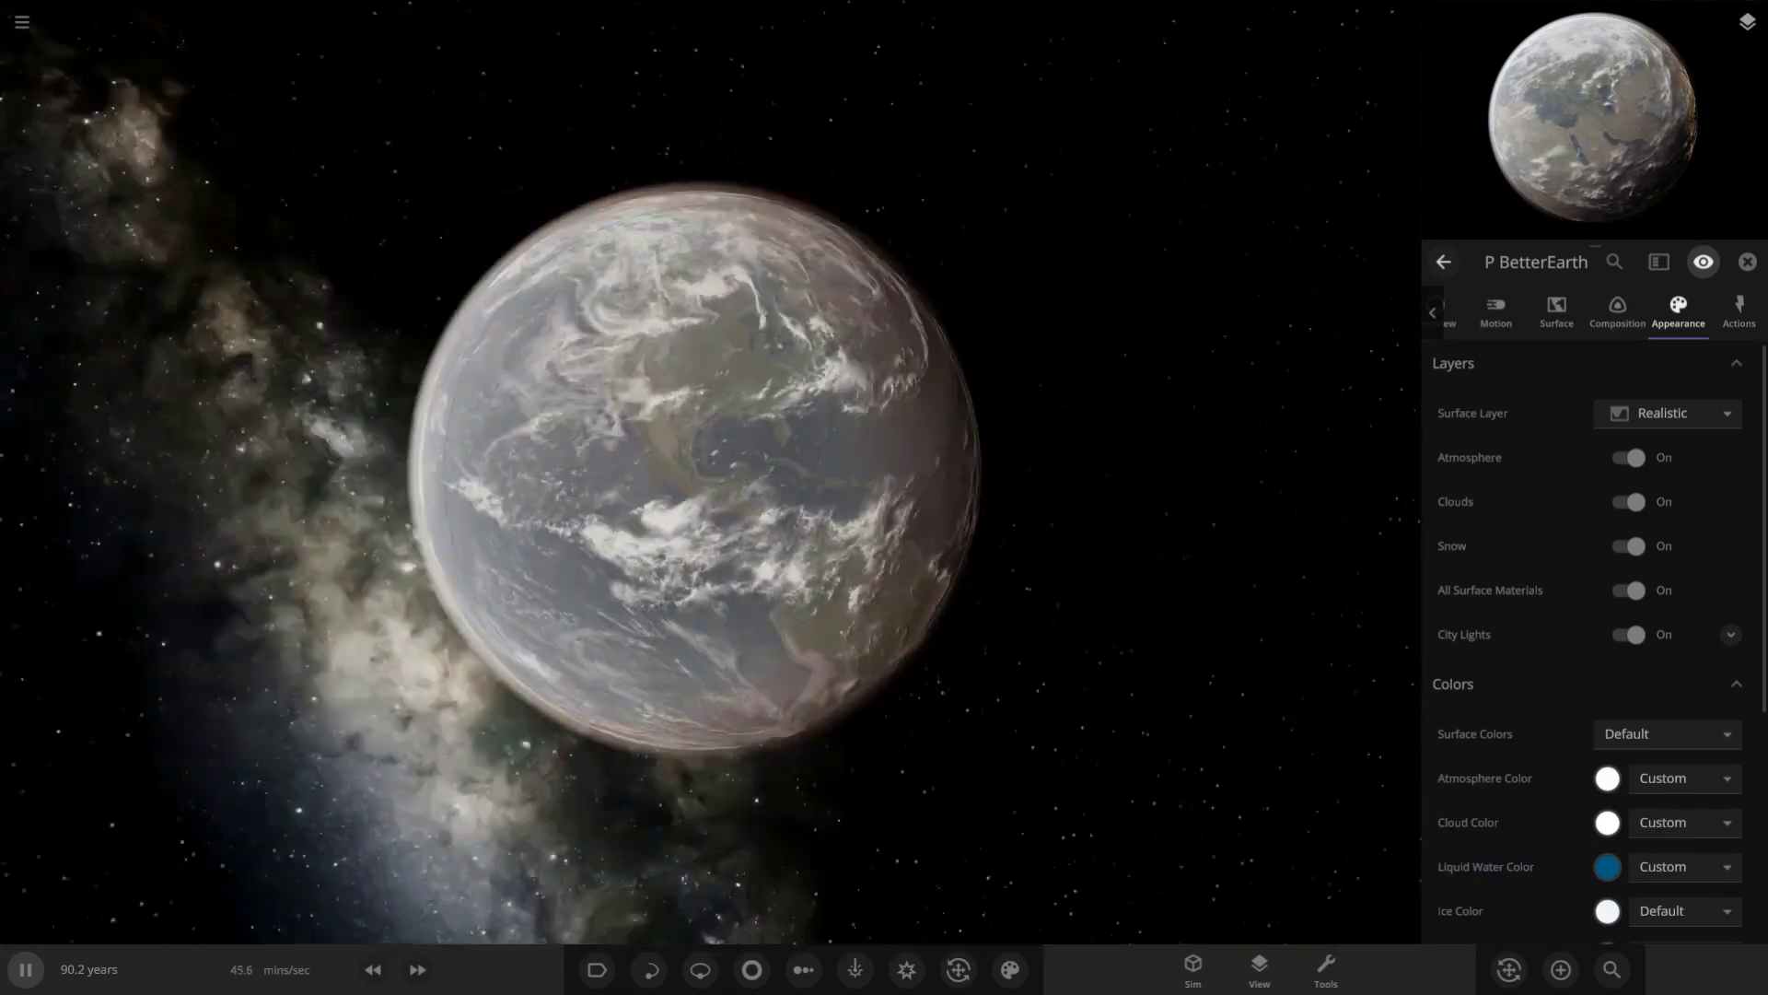
# - Set P BetterEarth's atmosphere color to a fully saturated bright cyan and view the planet
pyautogui.scroll(-4, 709, 471)
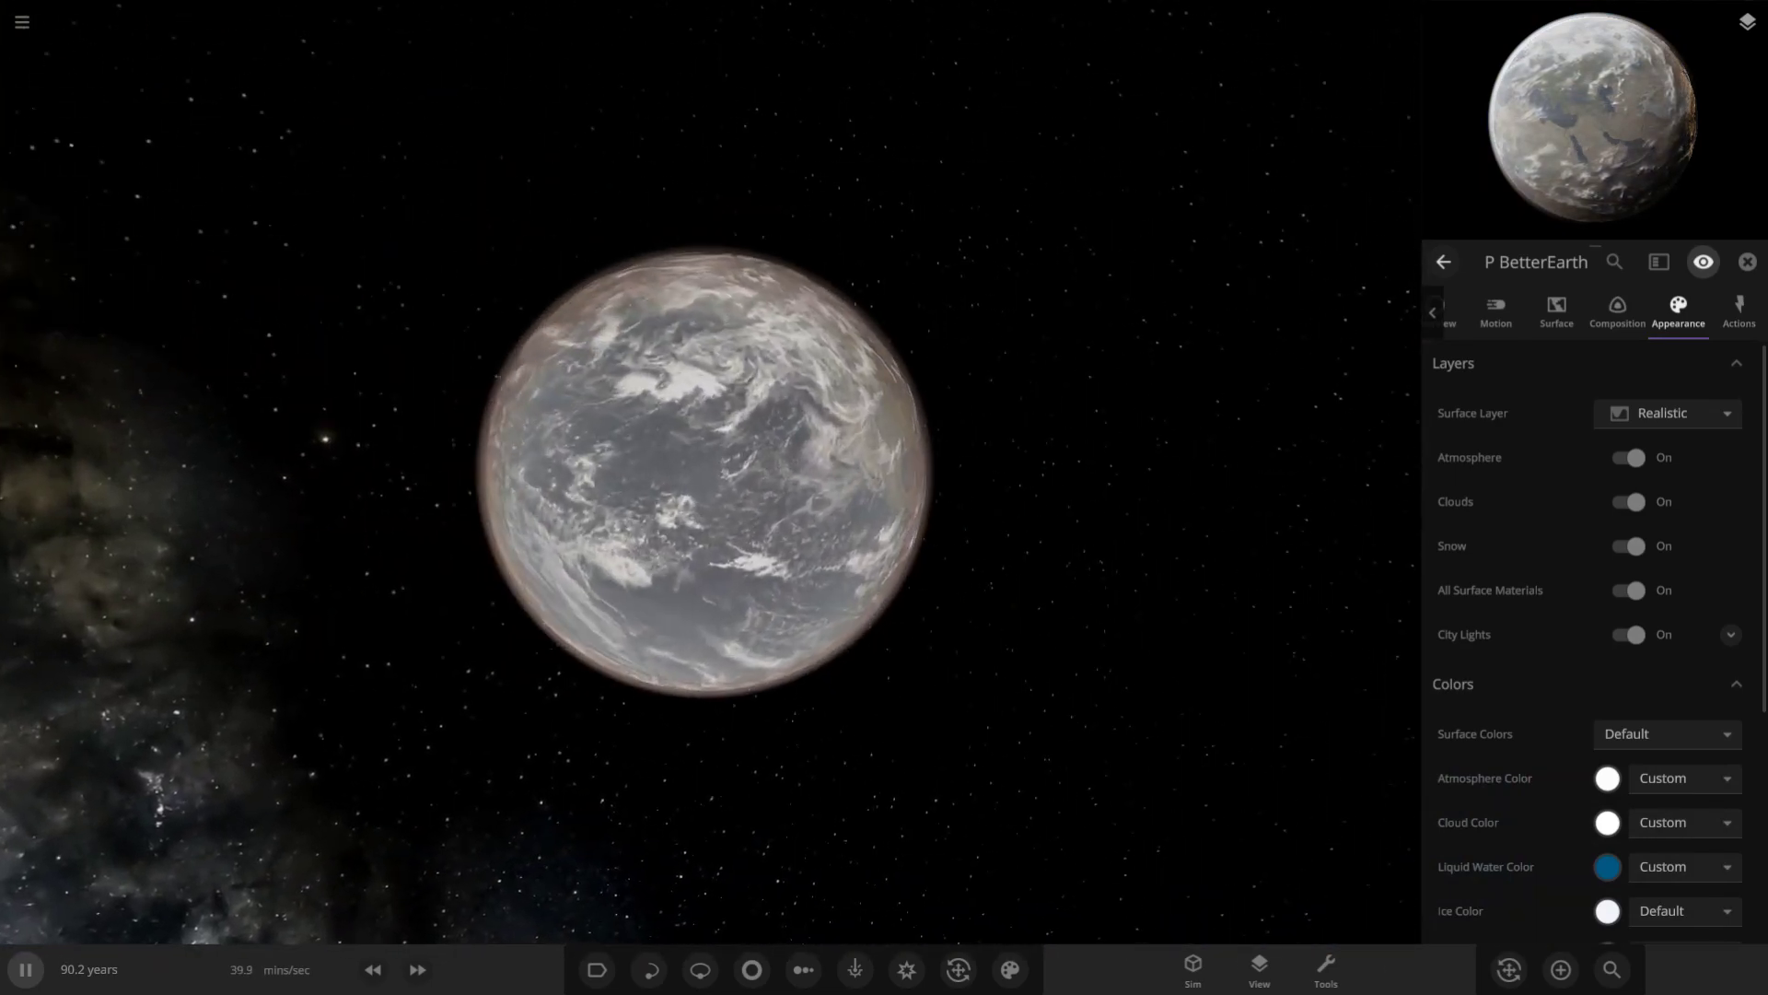
pyautogui.scroll(5, 705, 472)
pyautogui.moveTo(644, 479); pyautogui.dragTo(884, 516)
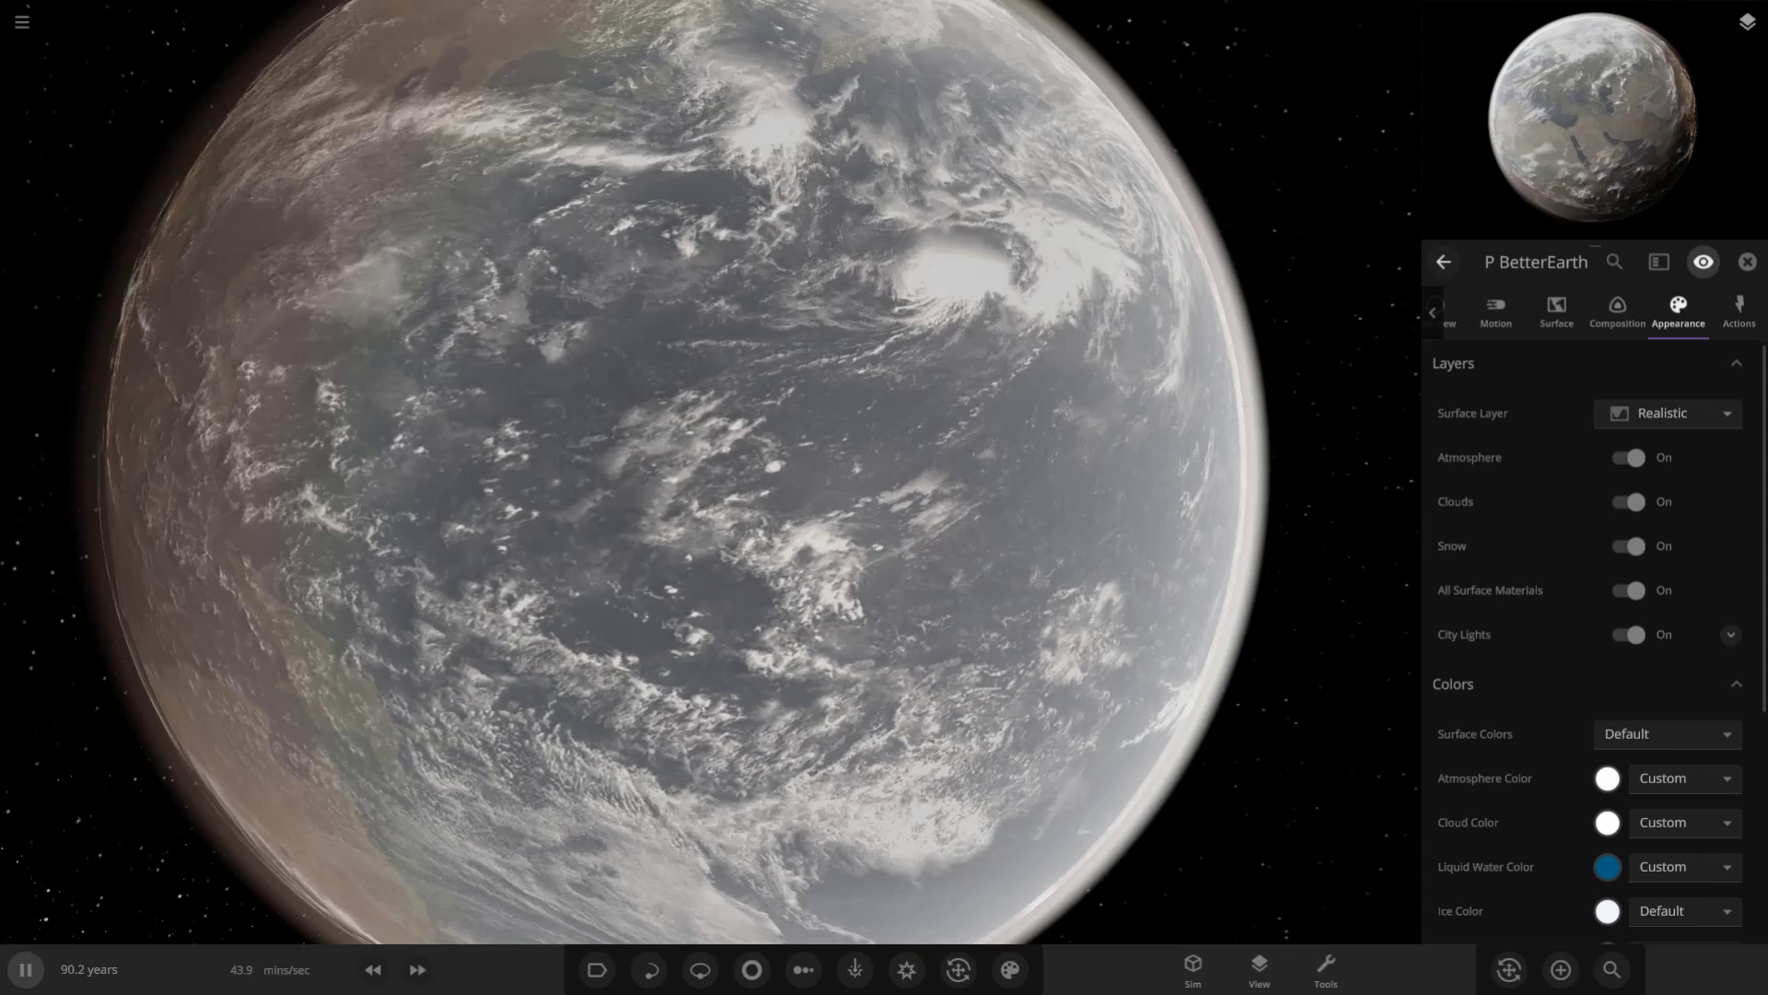
pyautogui.scroll(-2, 705, 472)
pyautogui.click(1607, 779)
pyautogui.moveTo(1539, 798); pyautogui.dragTo(1539, 781)
pyautogui.click(1478, 792)
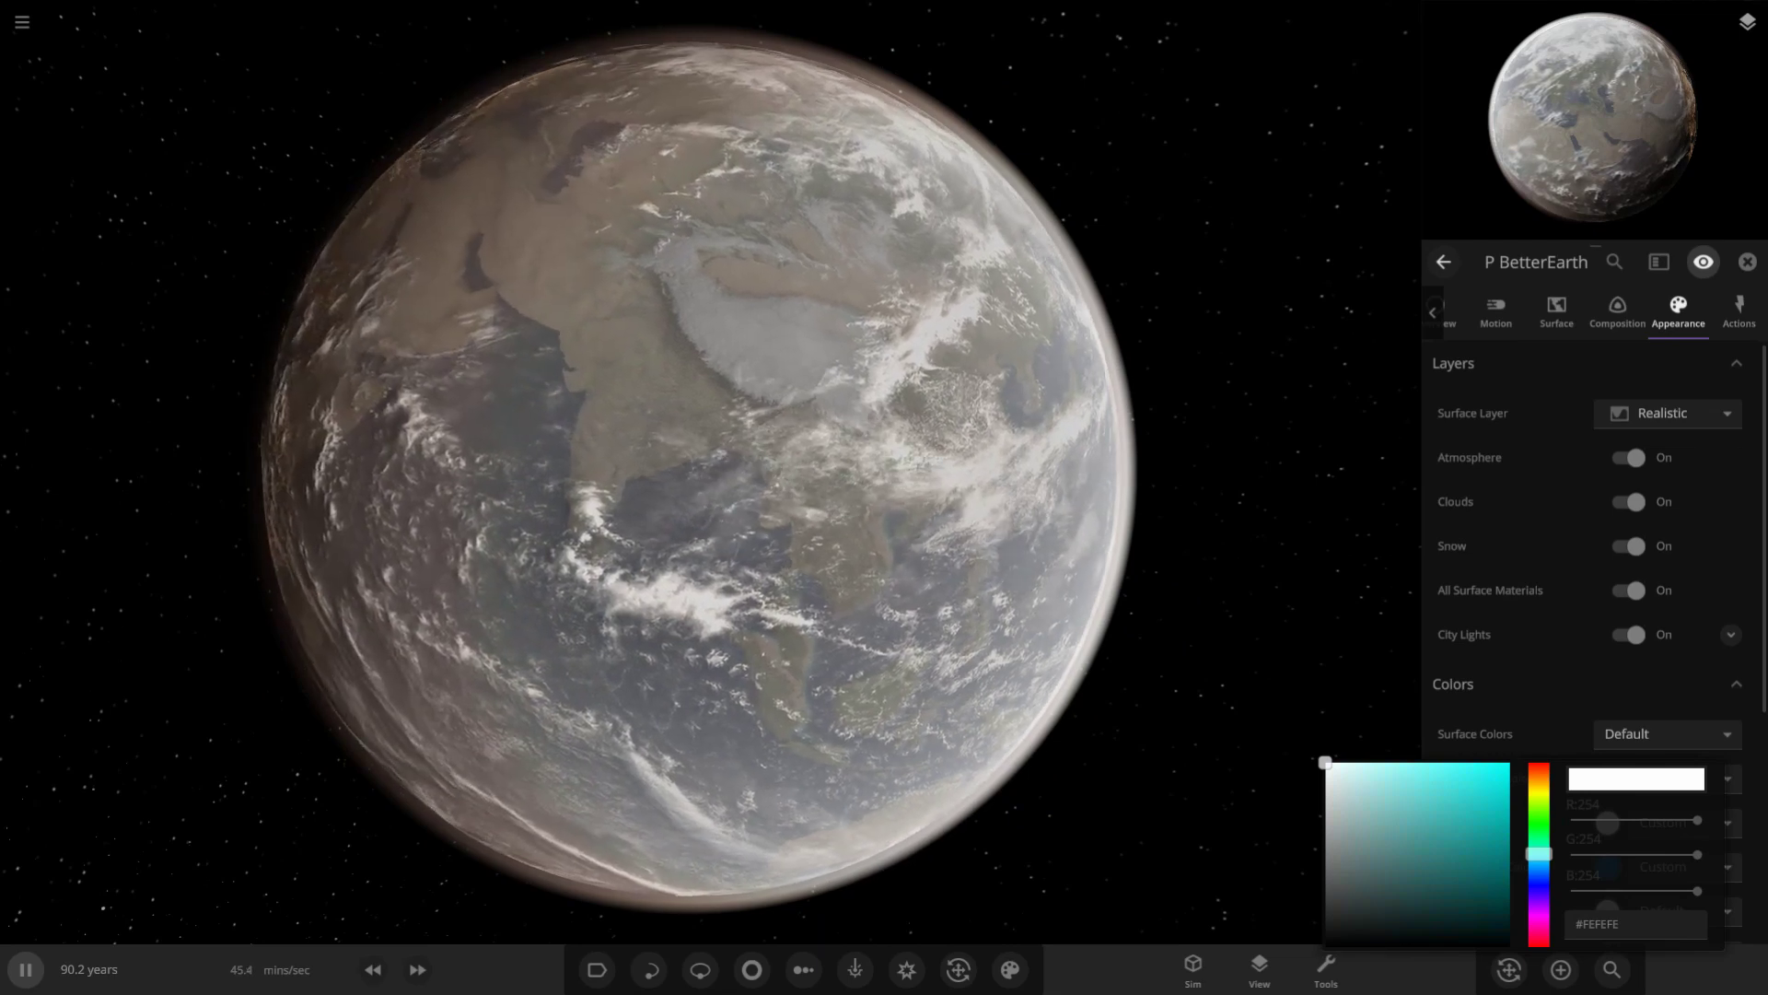
pyautogui.scroll(-3, 705, 472)
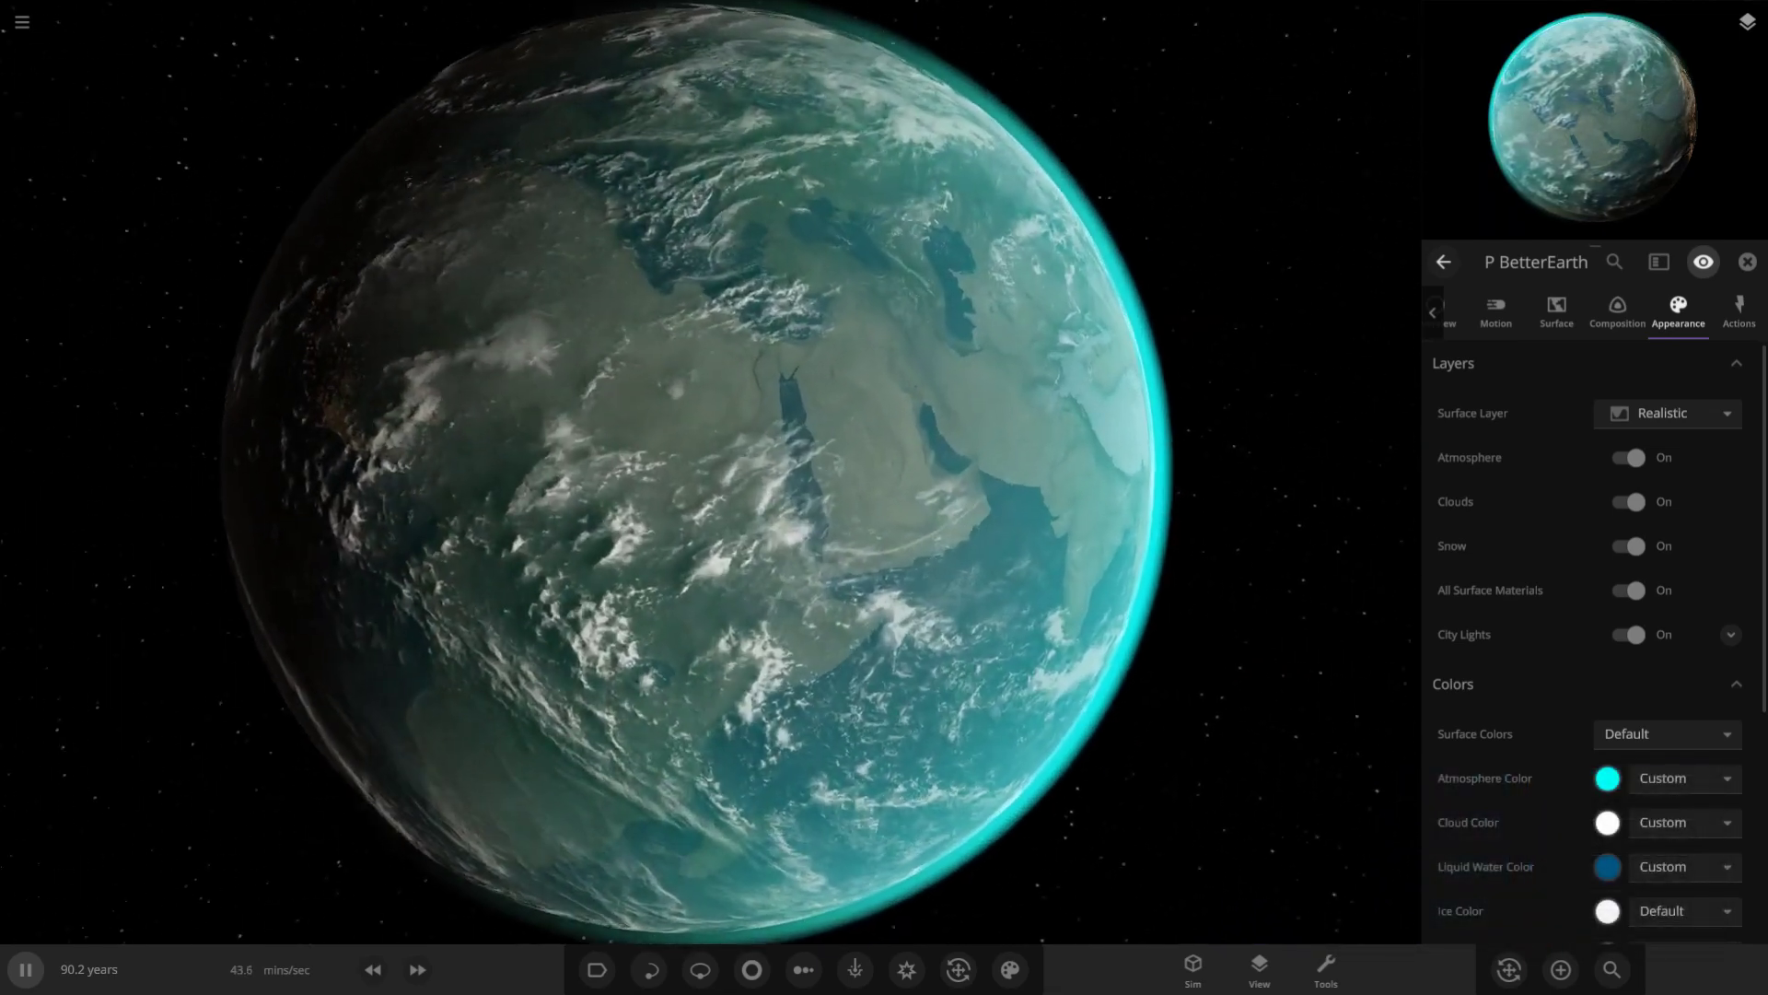
# - Shift P BetterEarth's atmosphere color hue from cyan to a saturated deep blue and inspect the planet up close
pyautogui.scroll(2, 704, 471)
pyautogui.click(1607, 778)
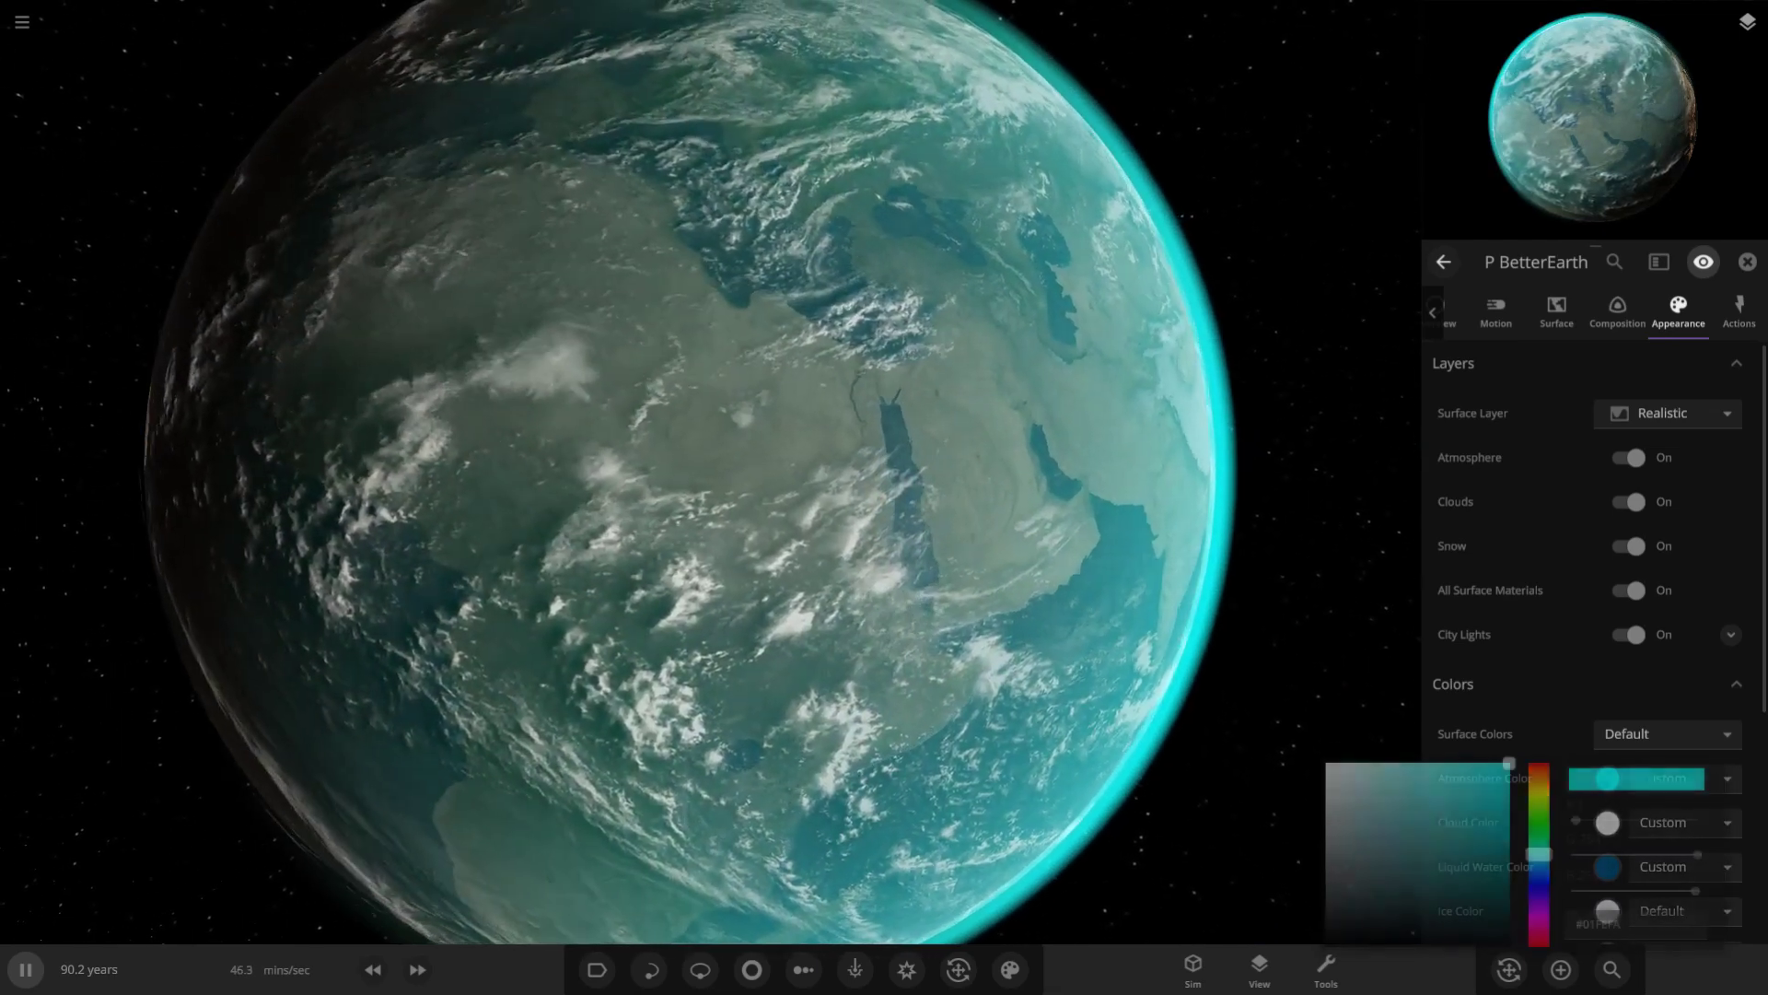
pyautogui.moveTo(1539, 855); pyautogui.dragTo(1539, 877)
pyautogui.scroll(-3, 705, 472)
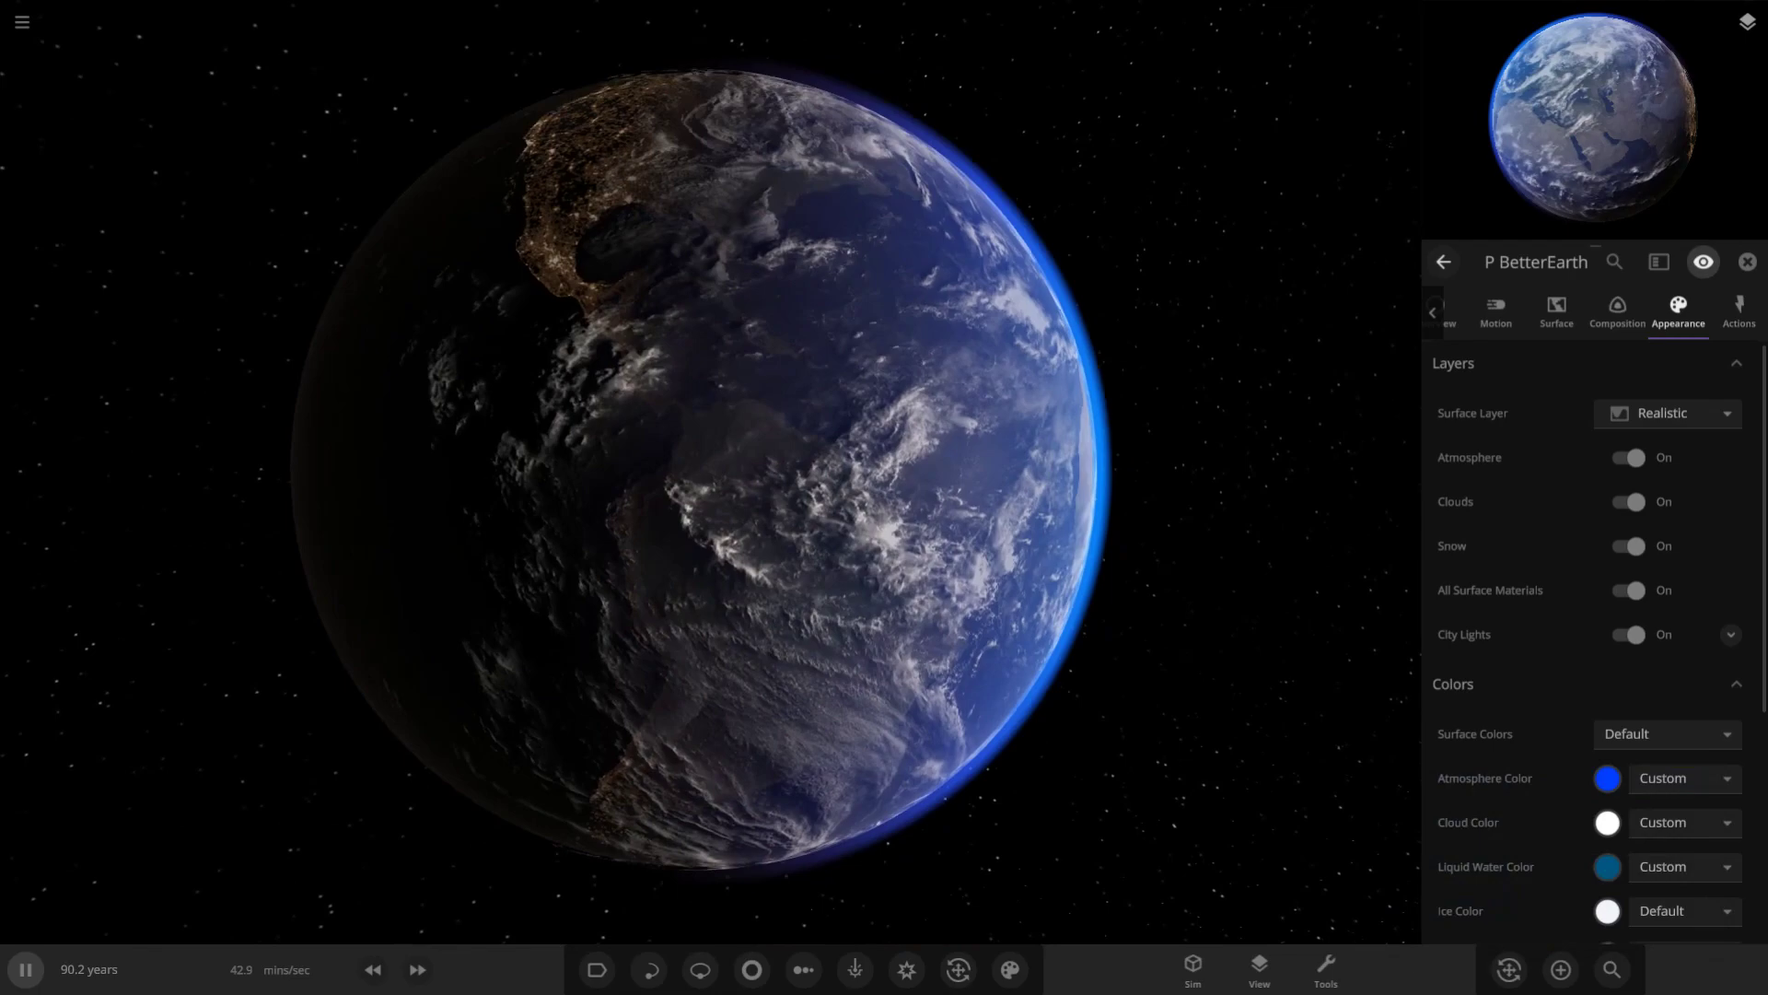
pyautogui.scroll(3, 704, 472)
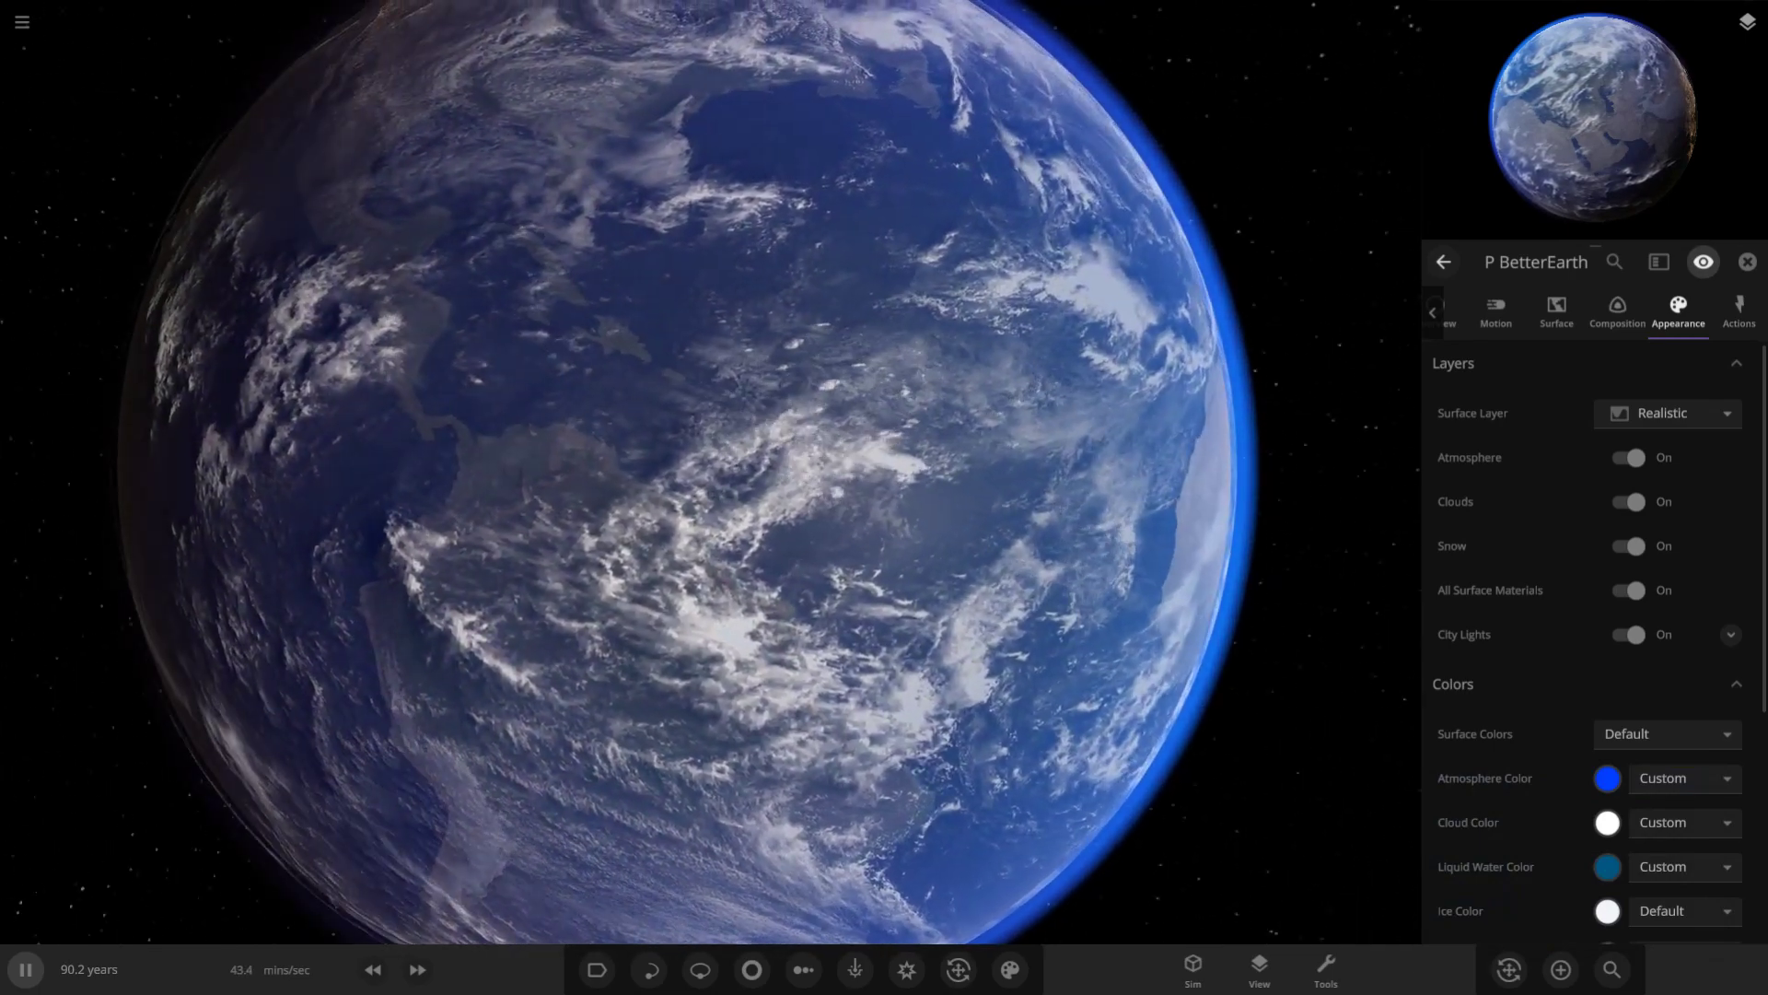
pyautogui.scroll(-3, 705, 472)
# - Set P BetterEarth's liquid water color to vivid blue #0142FE and view the oceans around the planet
pyautogui.scroll(-2, 1593, 644)
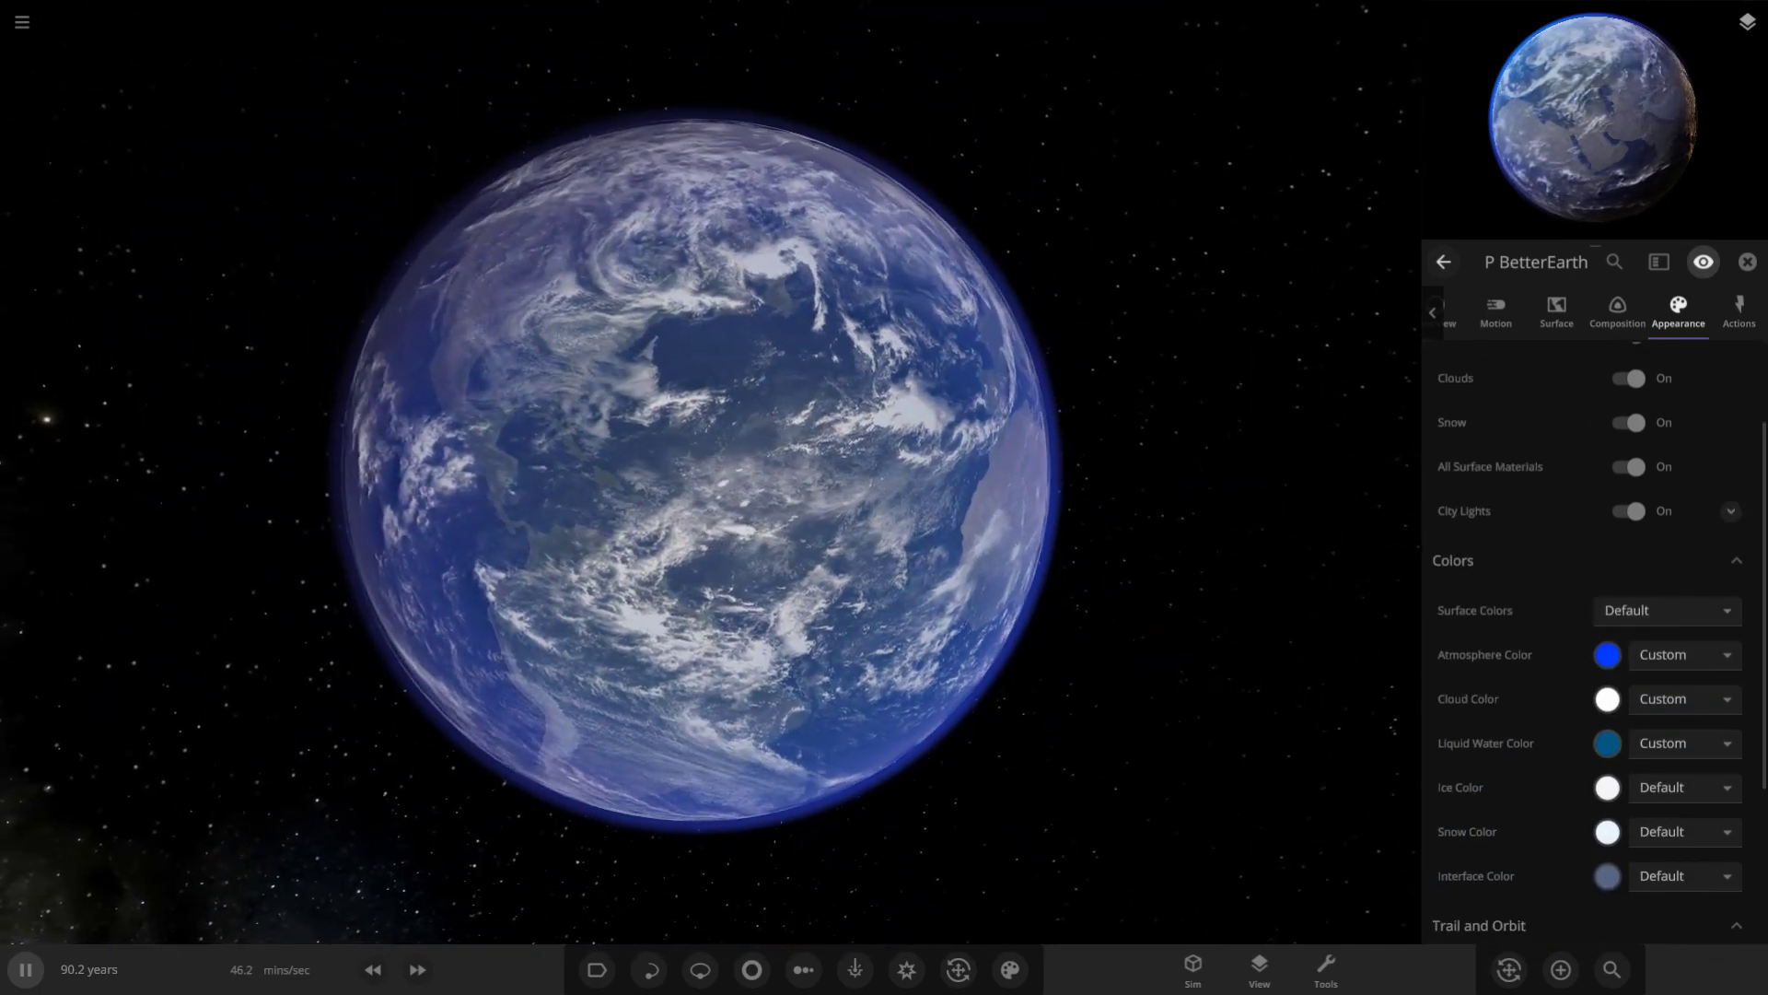
pyautogui.click(1608, 743)
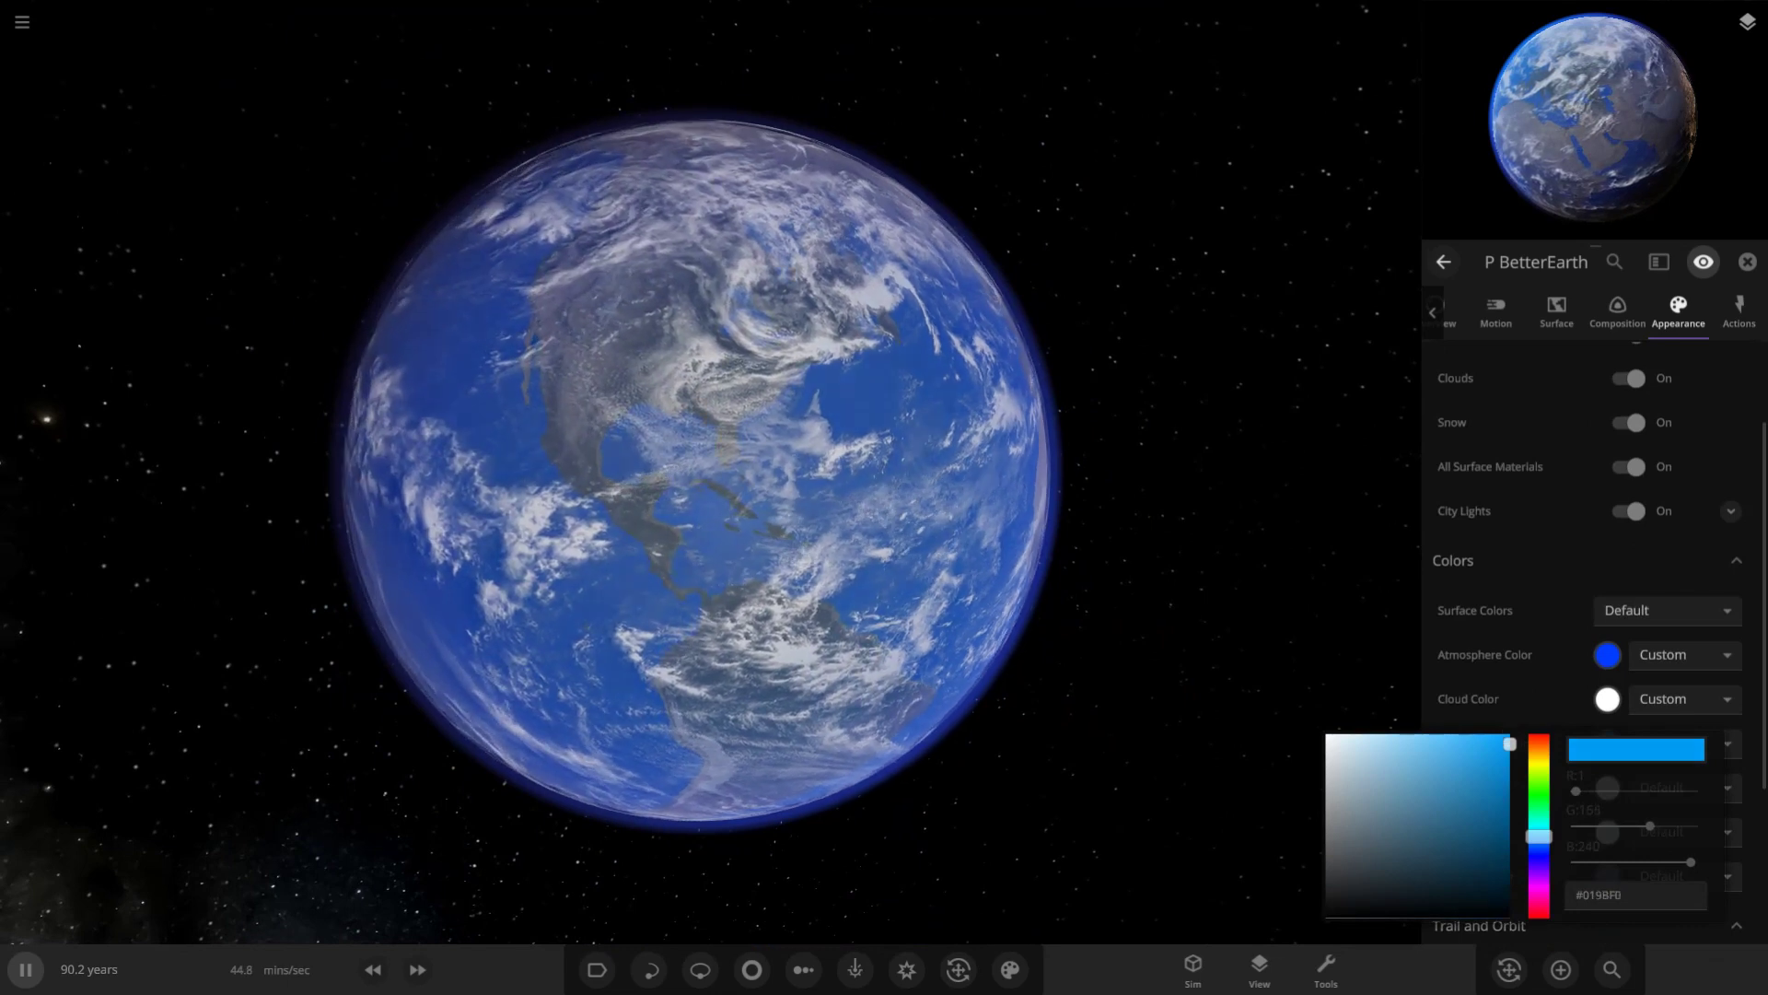
pyautogui.moveTo(1509, 819); pyautogui.dragTo(1509, 733)
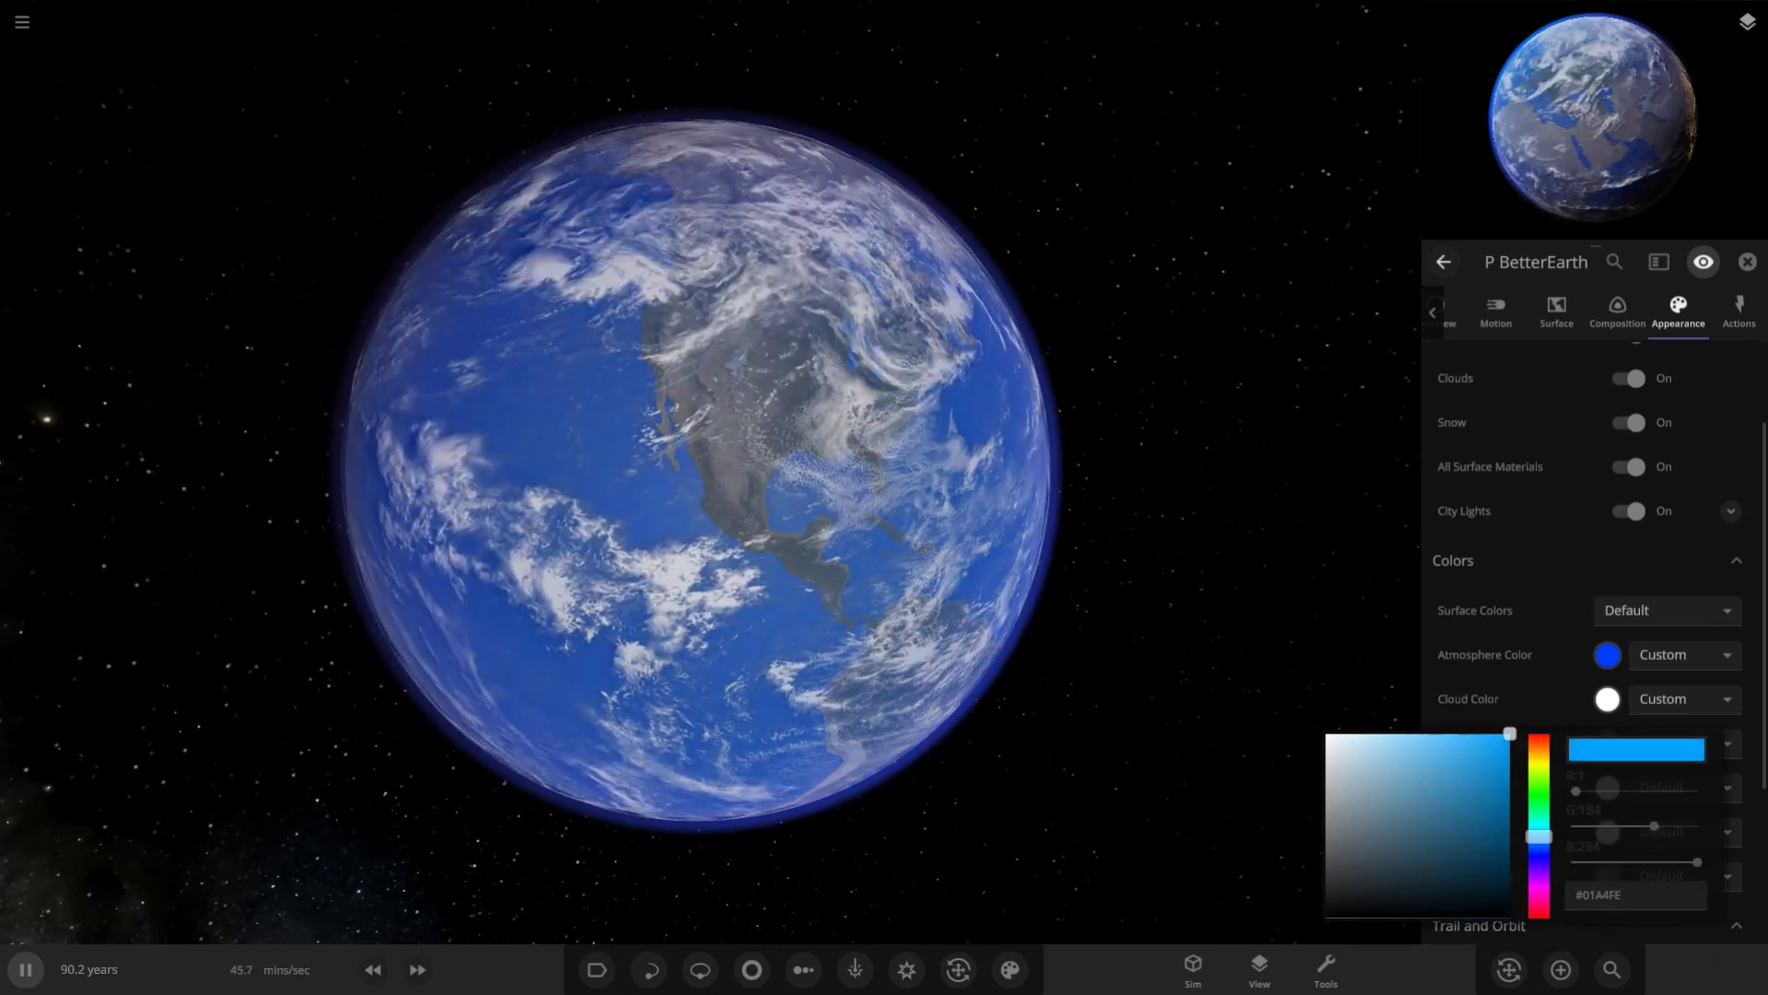
pyautogui.moveTo(1539, 836); pyautogui.dragTo(1539, 848)
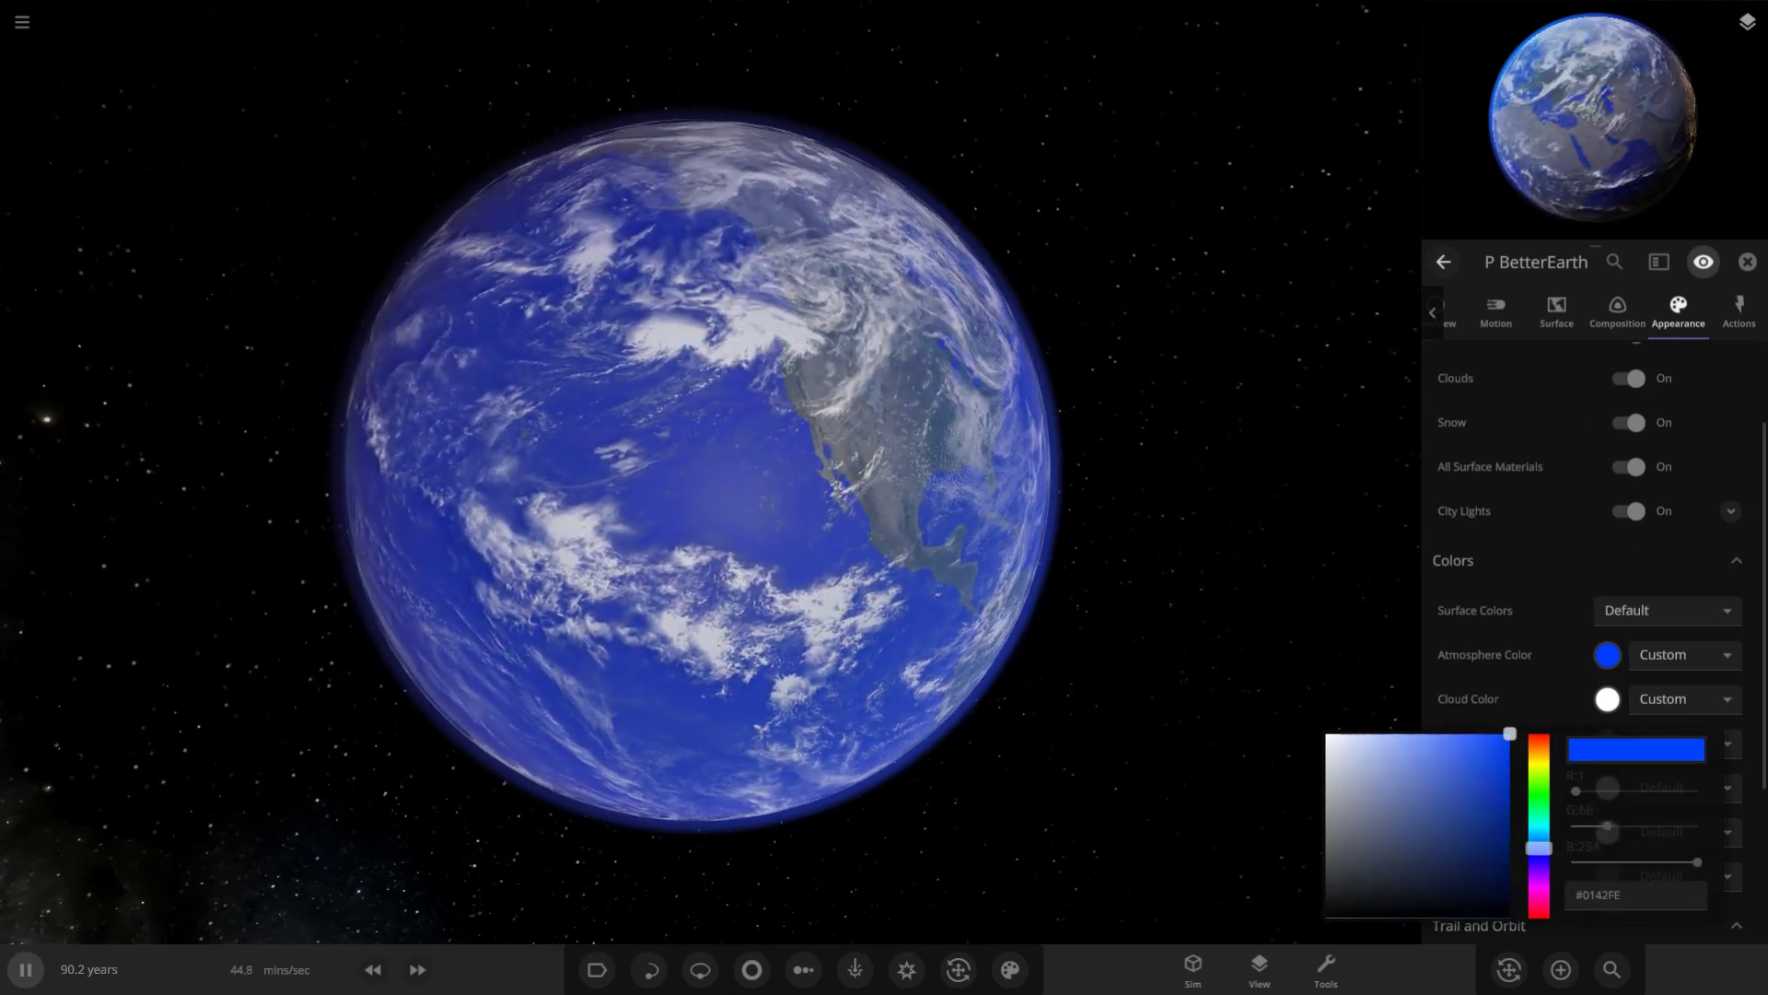
pyautogui.click(1105, 553)
pyautogui.scroll(-5, 1013, 534)
pyautogui.moveTo(1013, 534); pyautogui.dragTo(1161, 544)
pyautogui.scroll(3, 1160, 543)
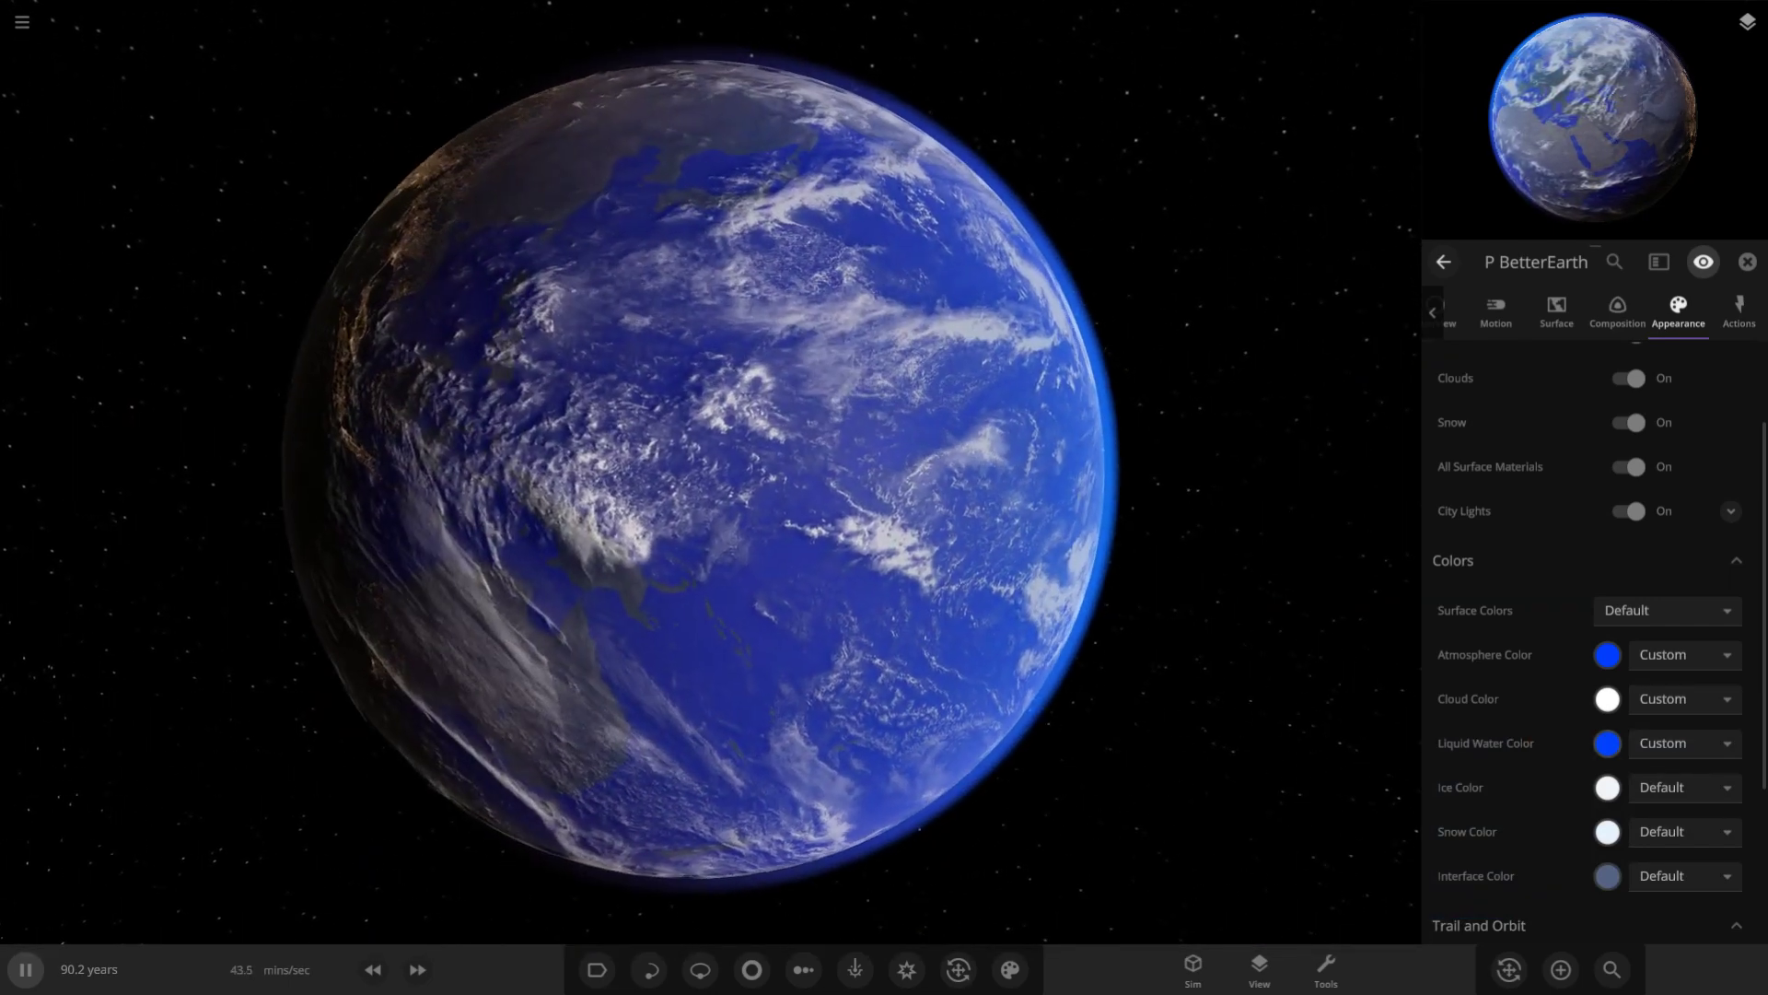
# - Set P BetterEarth's liquid water color to dark blue #0F2E91 and view the planet from a distance
pyautogui.click(1607, 742)
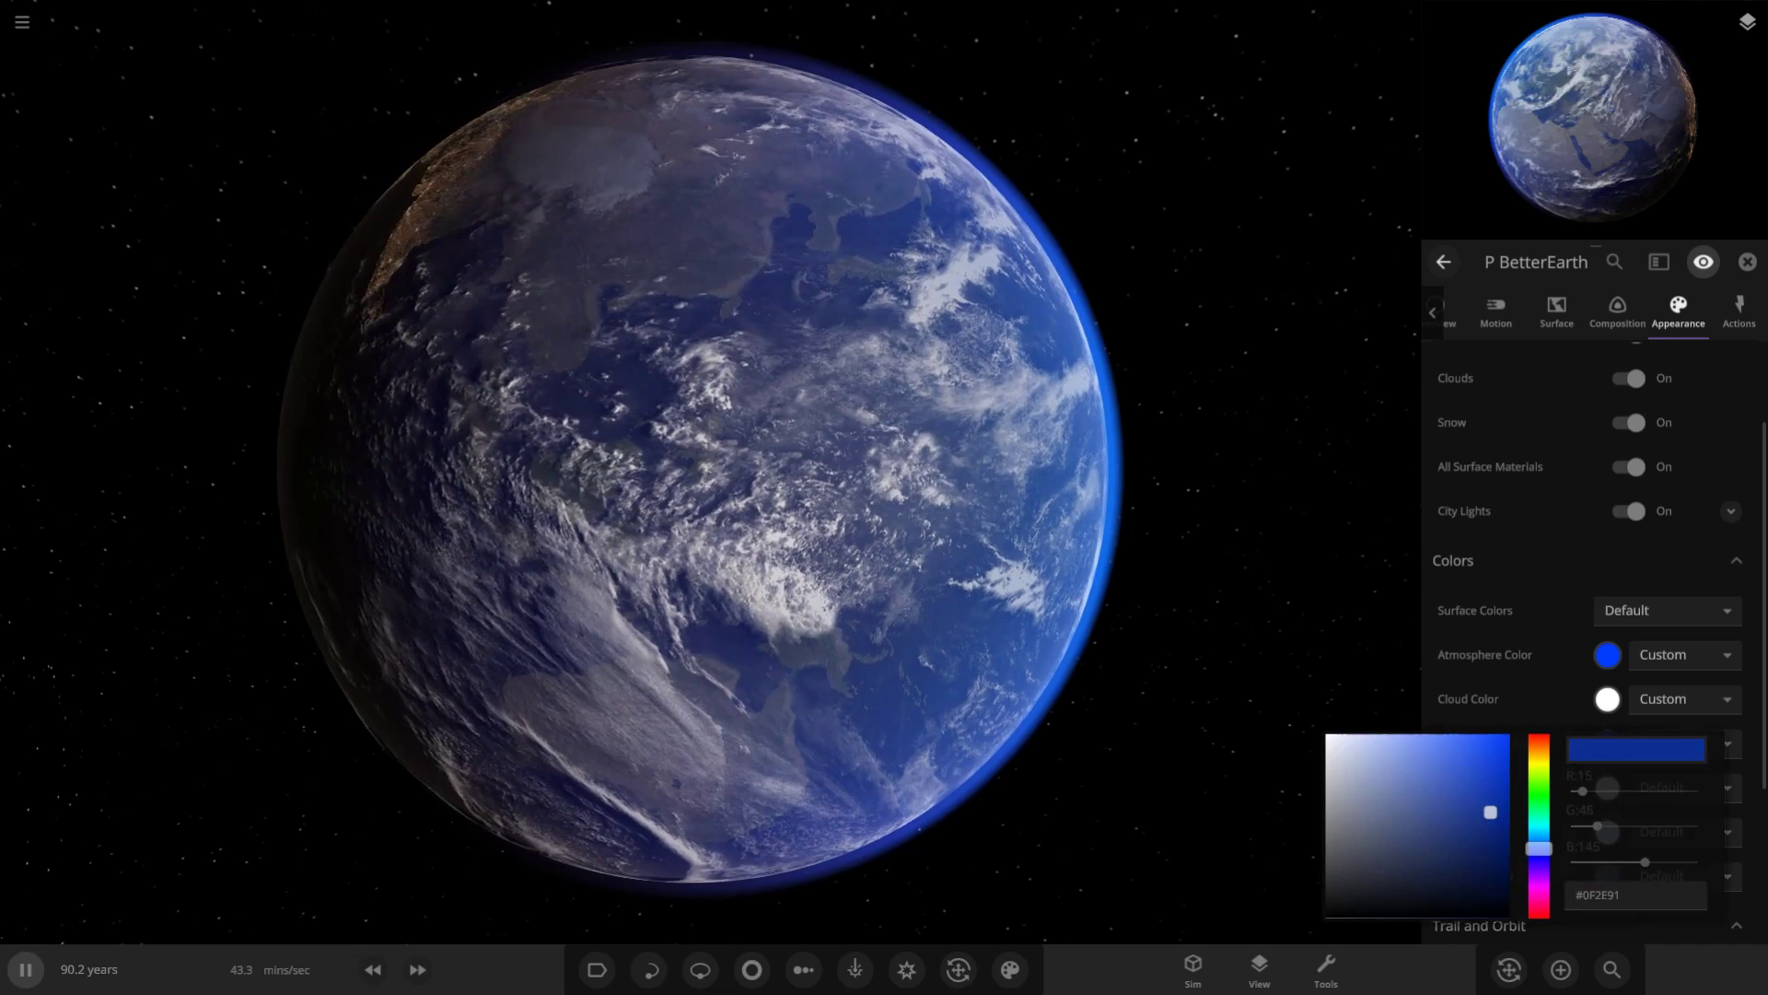
pyautogui.click(1197, 590)
pyautogui.scroll(-4, 1197, 590)
pyautogui.moveTo(1105, 589); pyautogui.dragTo(1357, 619)
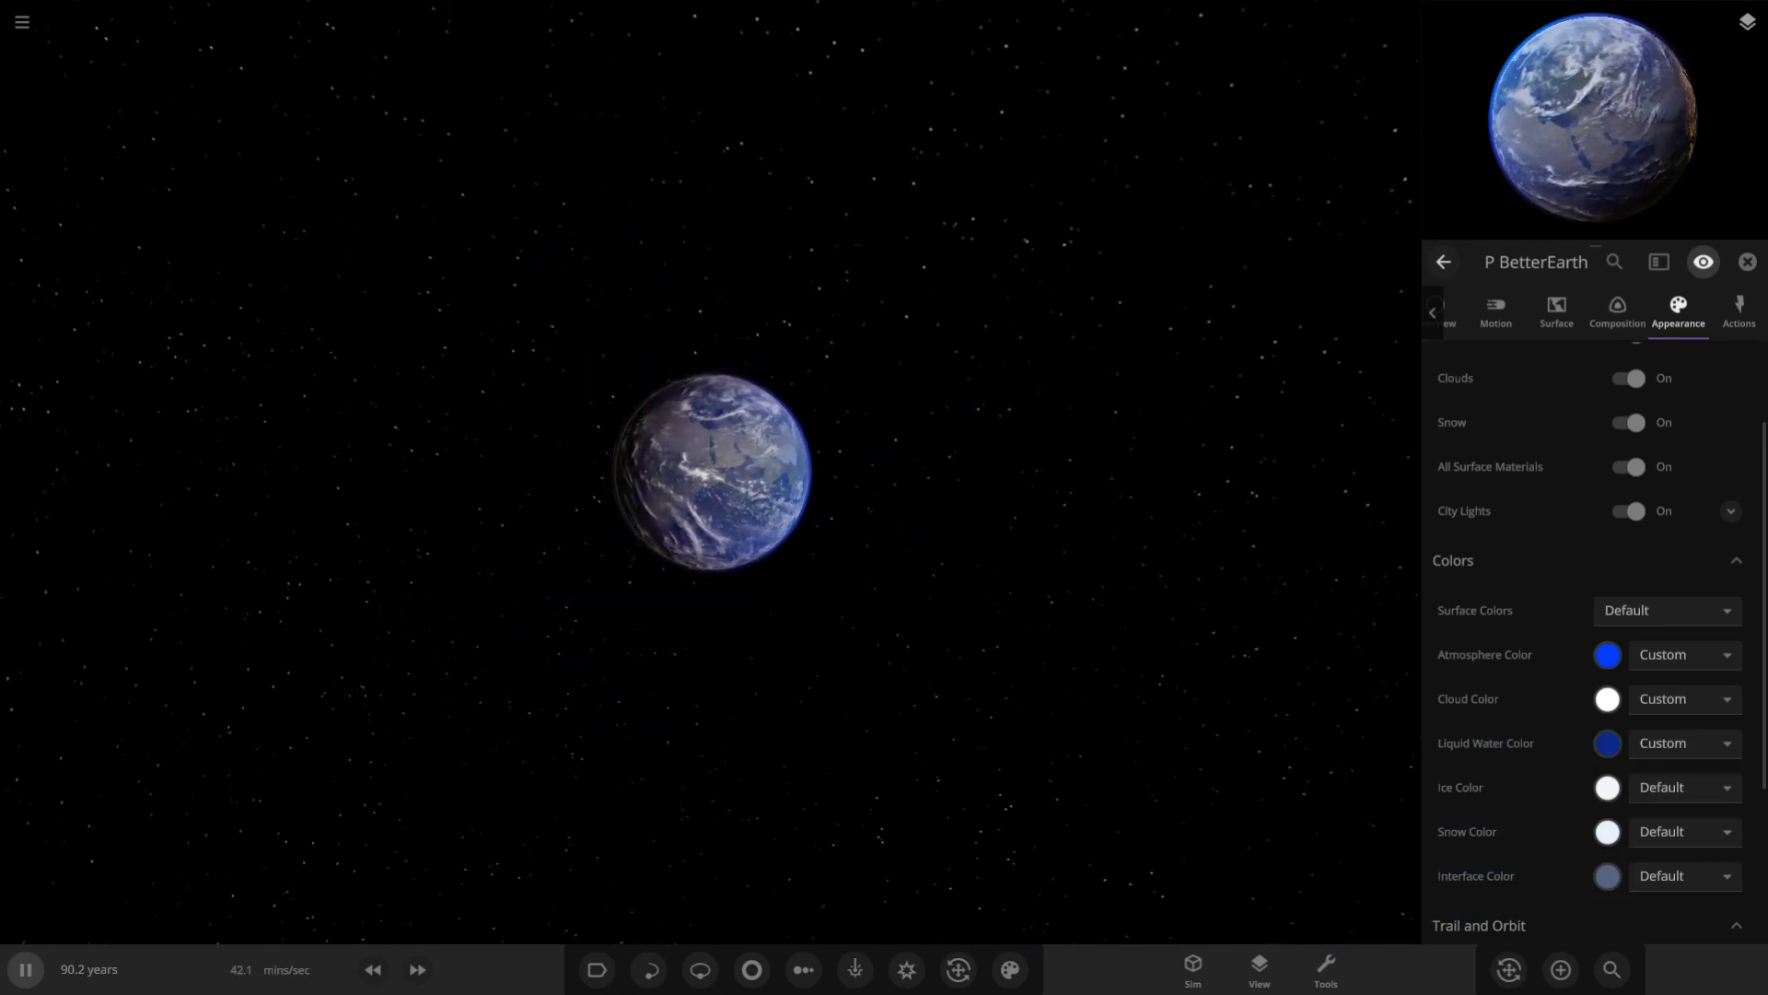
pyautogui.click(1560, 969)
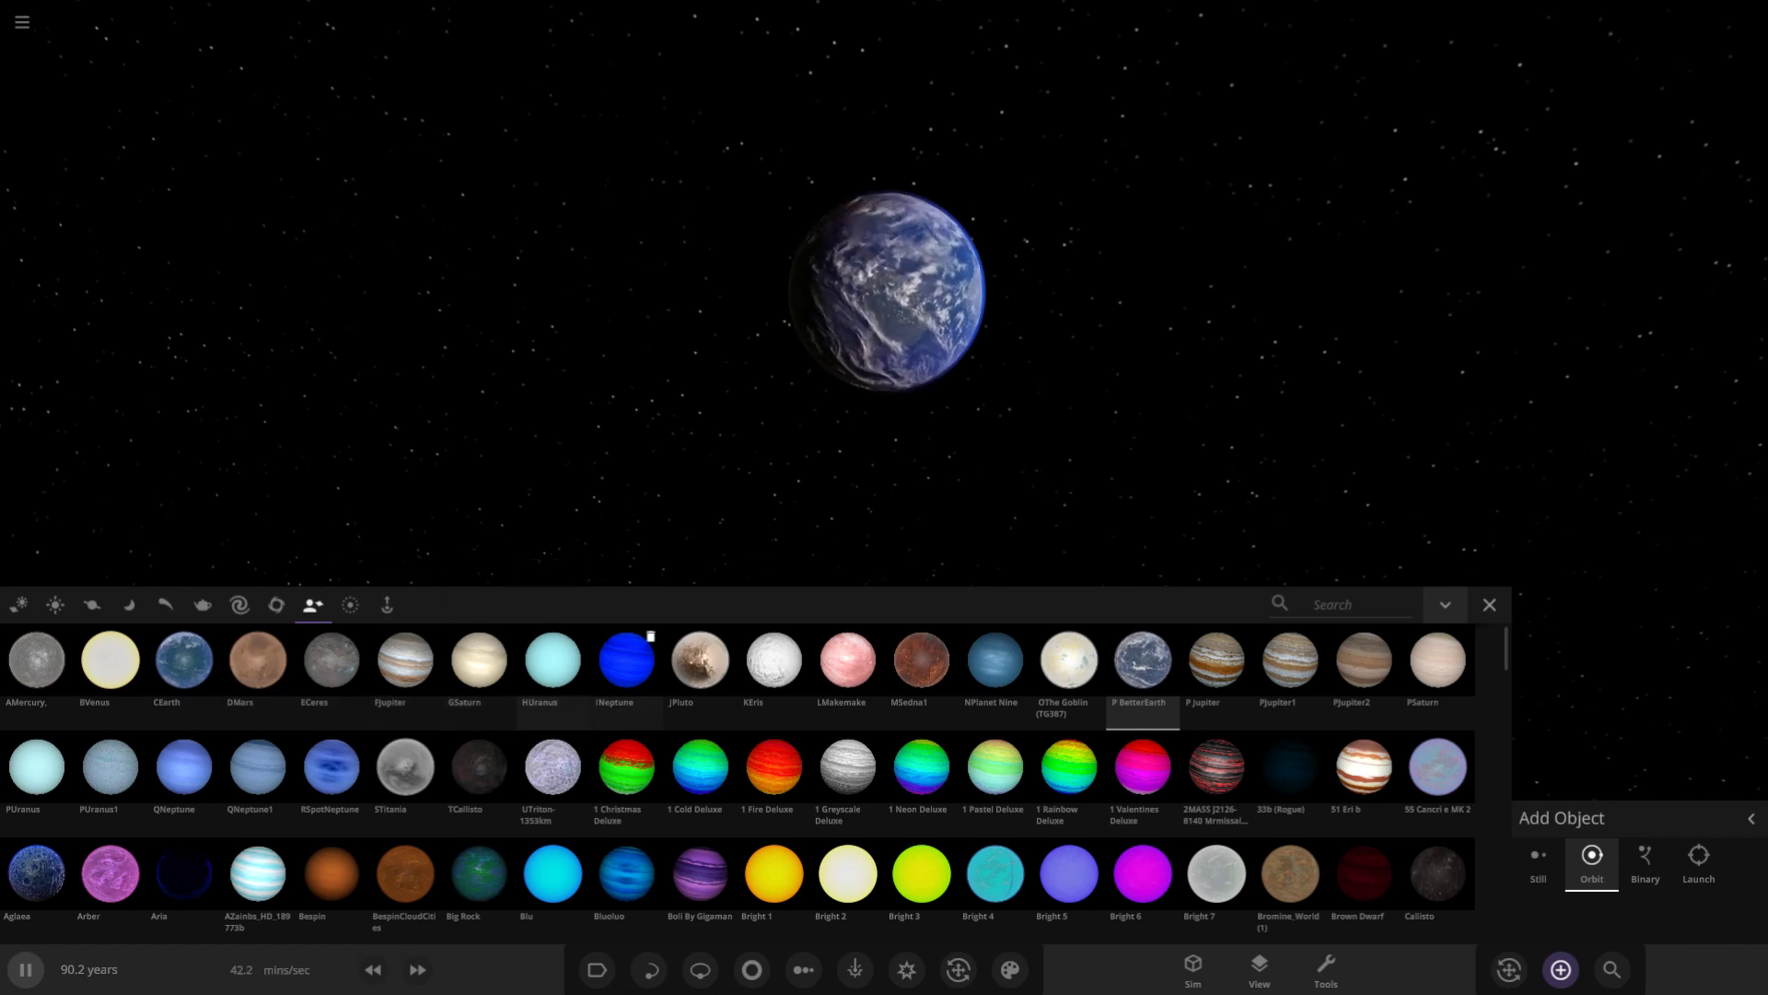
pyautogui.scroll(3, 887, 291)
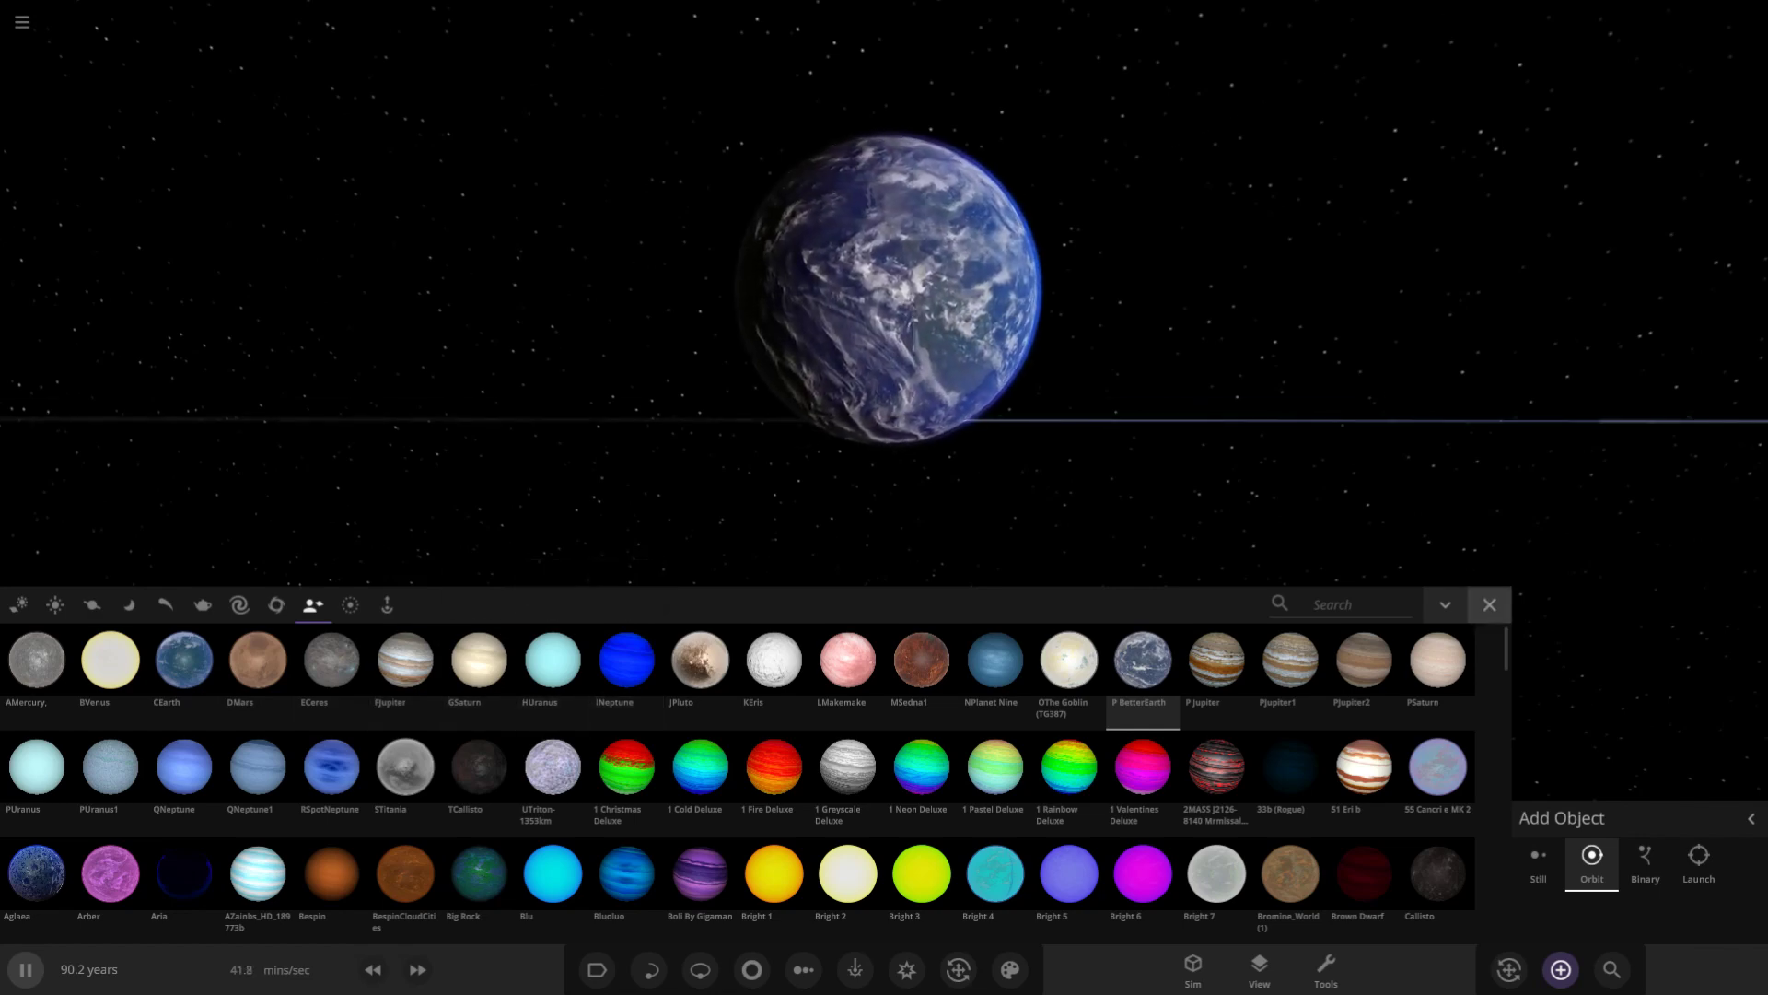
pyautogui.click(1489, 605)
pyautogui.scroll(5, 887, 471)
pyautogui.moveTo(976, 472); pyautogui.dragTo(819, 502)
pyautogui.scroll(-2, 887, 471)
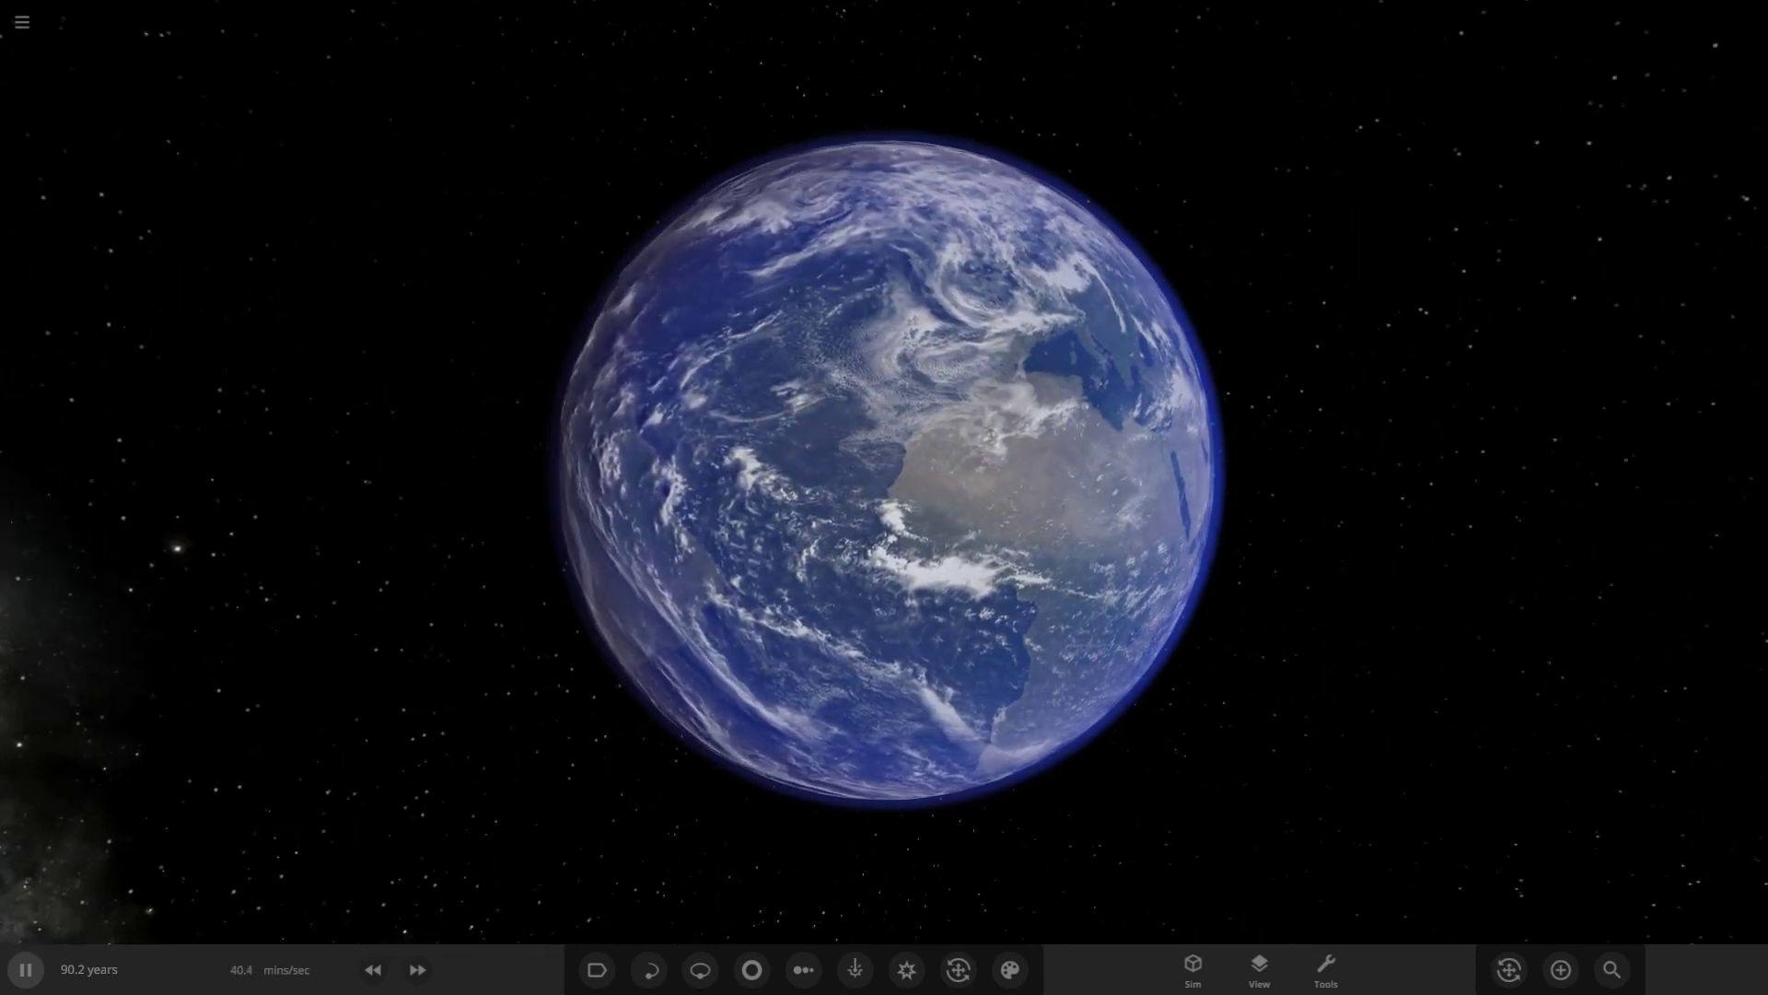
pyautogui.click(1560, 969)
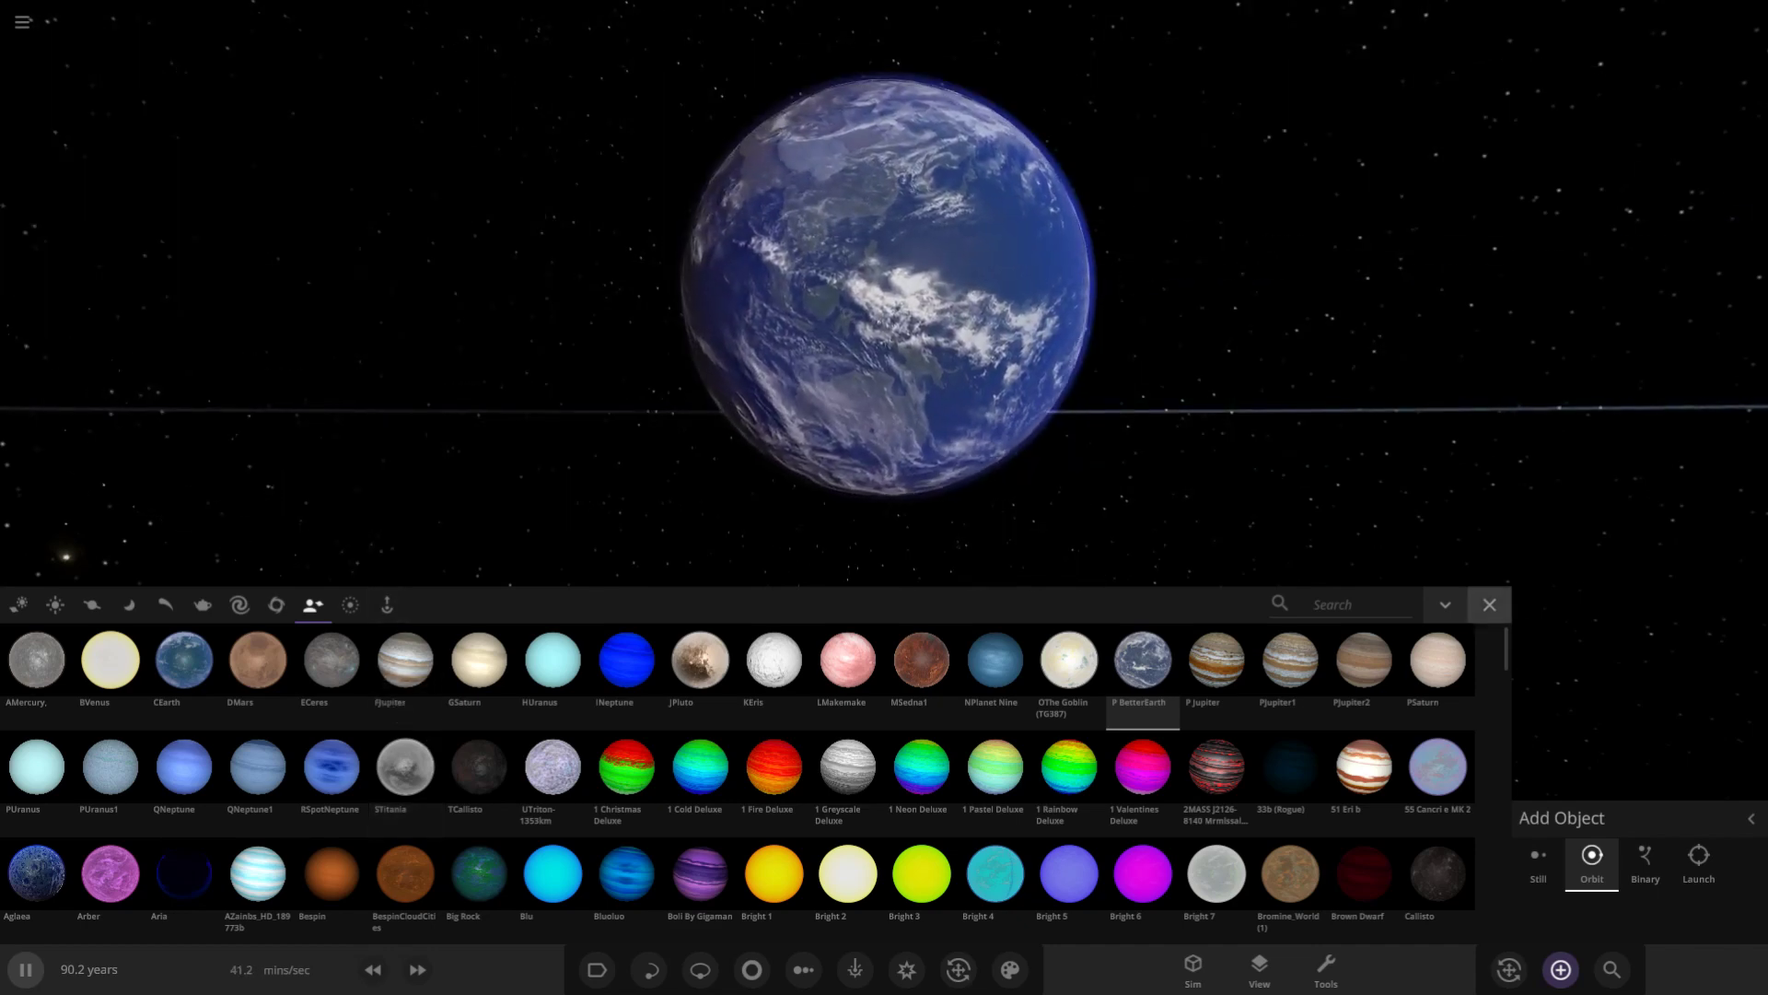
pyautogui.click(1489, 605)
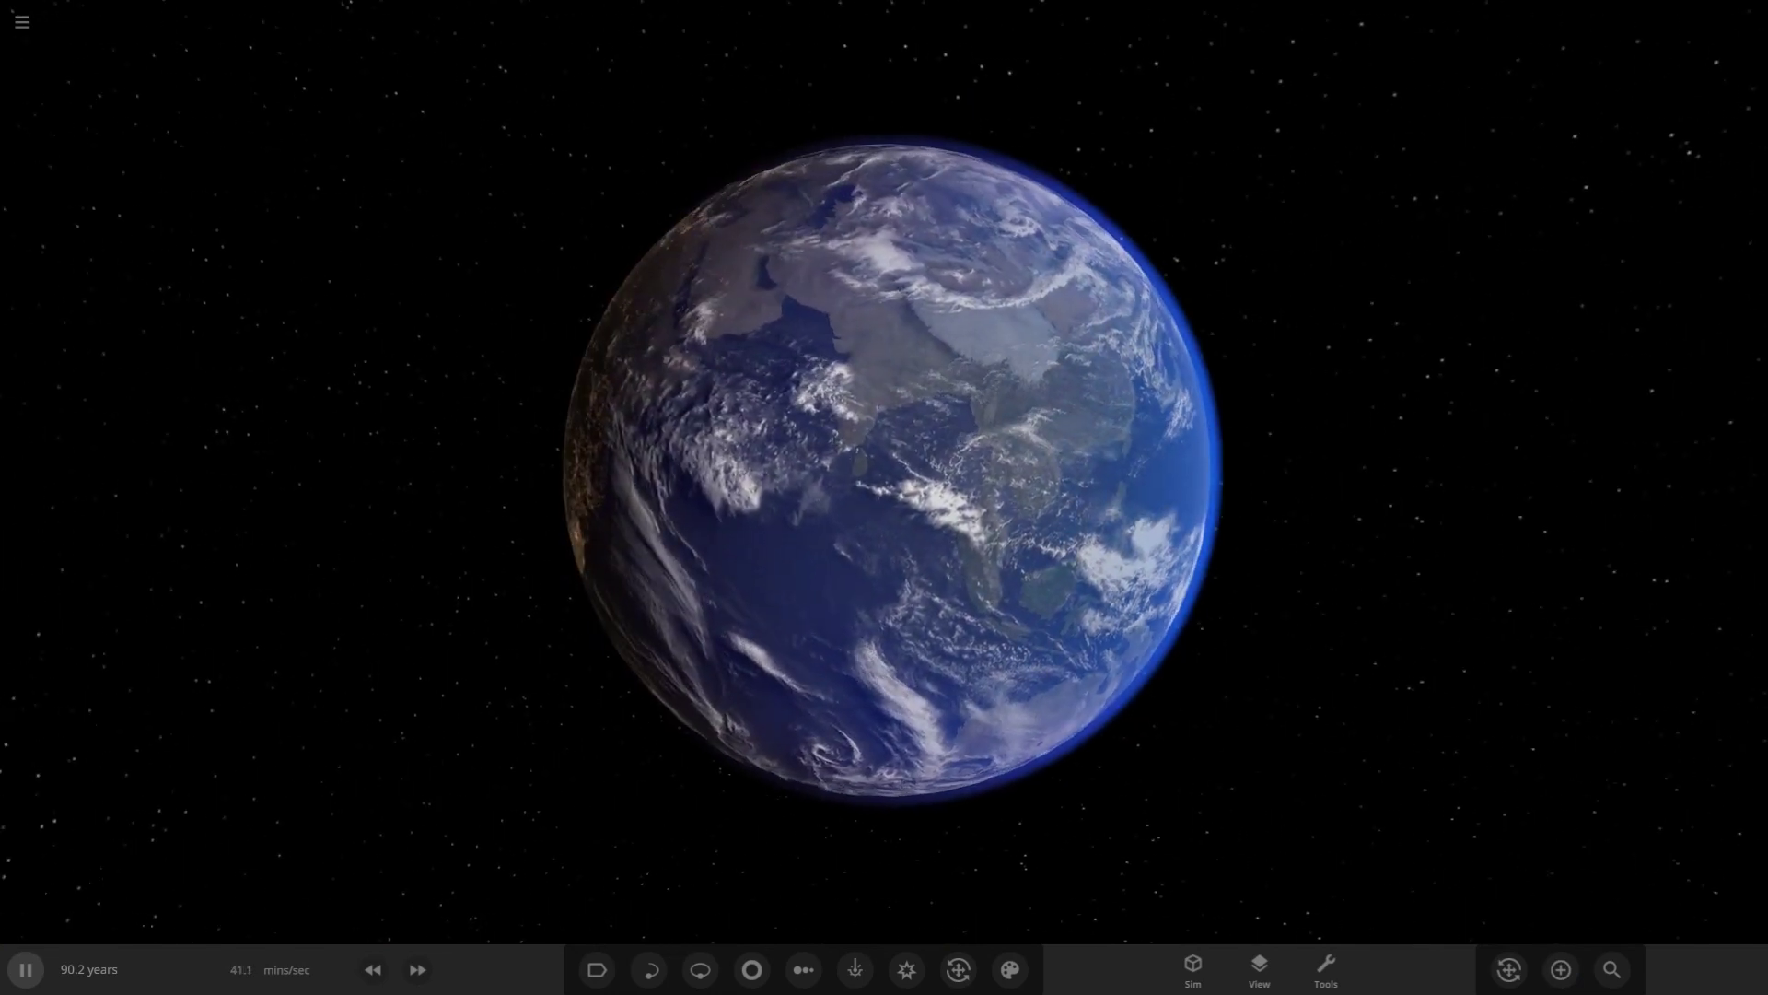